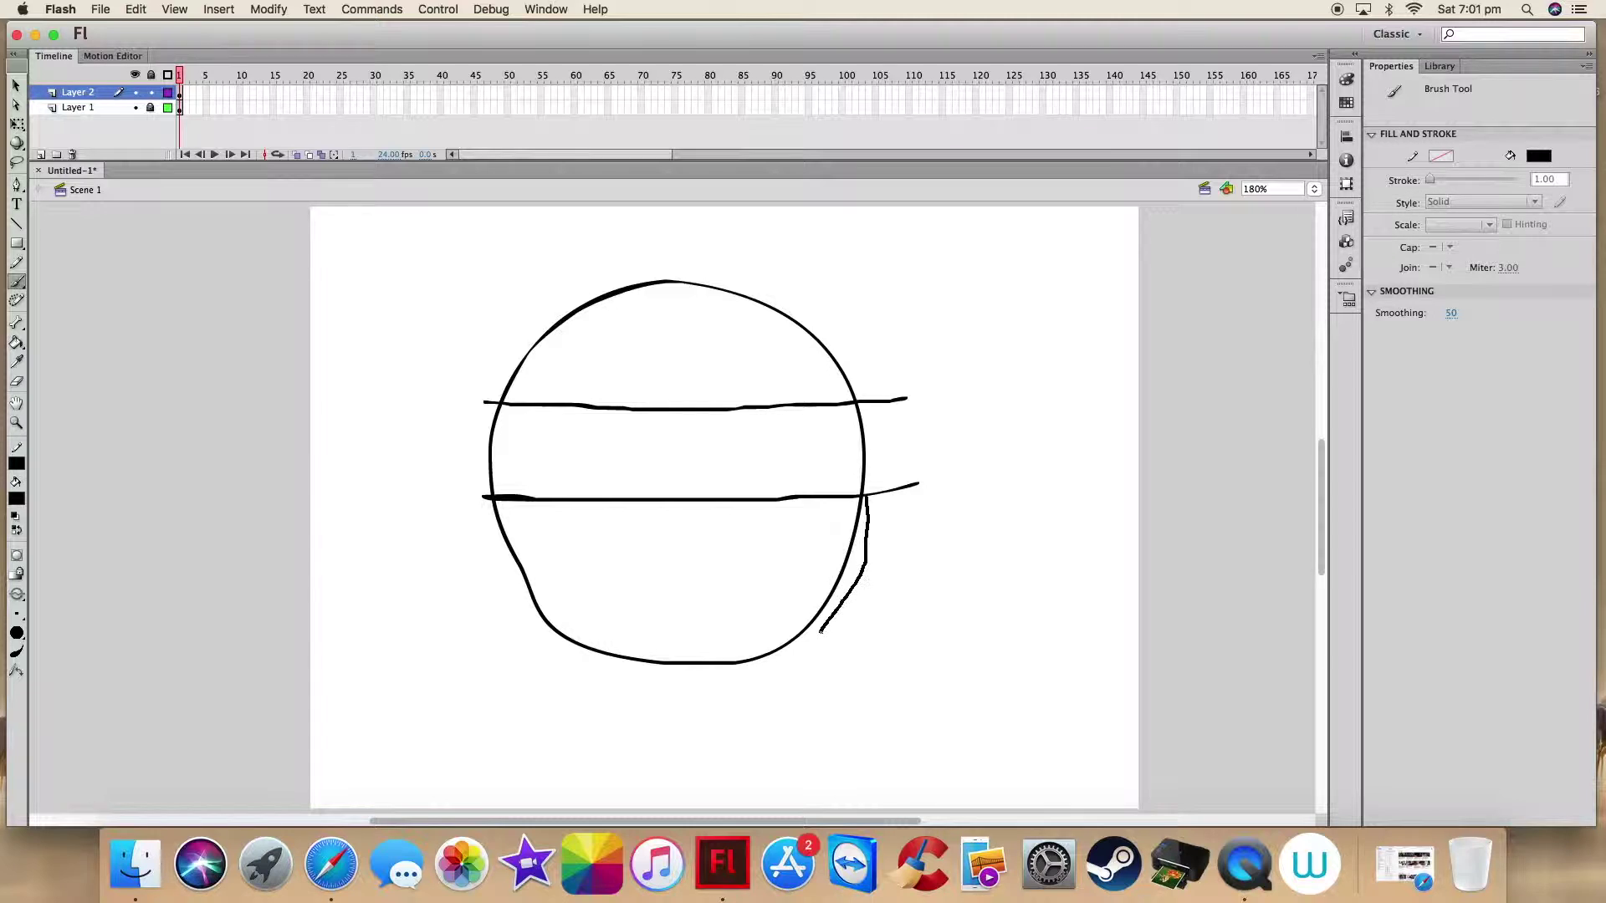
Step: Draw a jawline on Layer 2 that curves from both sides of the circle down to a pointed chin below it
{"action": "mouse_move", "coordinate": [874, 583]}
{"action": "left_mouse_down"}
{"action": "mouse_move", "coordinate": [825, 662]}
{"action": "mouse_move", "coordinate": [716, 759]}
{"action": "left_mouse_up"}
{"action": "left_click", "coordinate": [136, 10]}
{"action": "left_click", "coordinate": [155, 24]}
{"action": "mouse_move", "coordinate": [874, 502]}
{"action": "left_mouse_down"}
{"action": "mouse_move", "coordinate": [867, 605]}
{"action": "mouse_move", "coordinate": [763, 733]}
{"action": "mouse_move", "coordinate": [707, 759]}
{"action": "left_mouse_up"}
{"action": "mouse_move", "coordinate": [499, 593]}
{"action": "left_mouse_down"}
{"action": "mouse_move", "coordinate": [556, 674]}
{"action": "mouse_move", "coordinate": [661, 754]}
{"action": "mouse_move", "coordinate": [738, 750]}
{"action": "left_mouse_up"}
Step: Lock Layer 2, unlock Layer 1 and erase the part of the head circle below the lower guide line
{"action": "left_click", "coordinate": [151, 92]}
{"action": "left_click", "coordinate": [151, 107]}
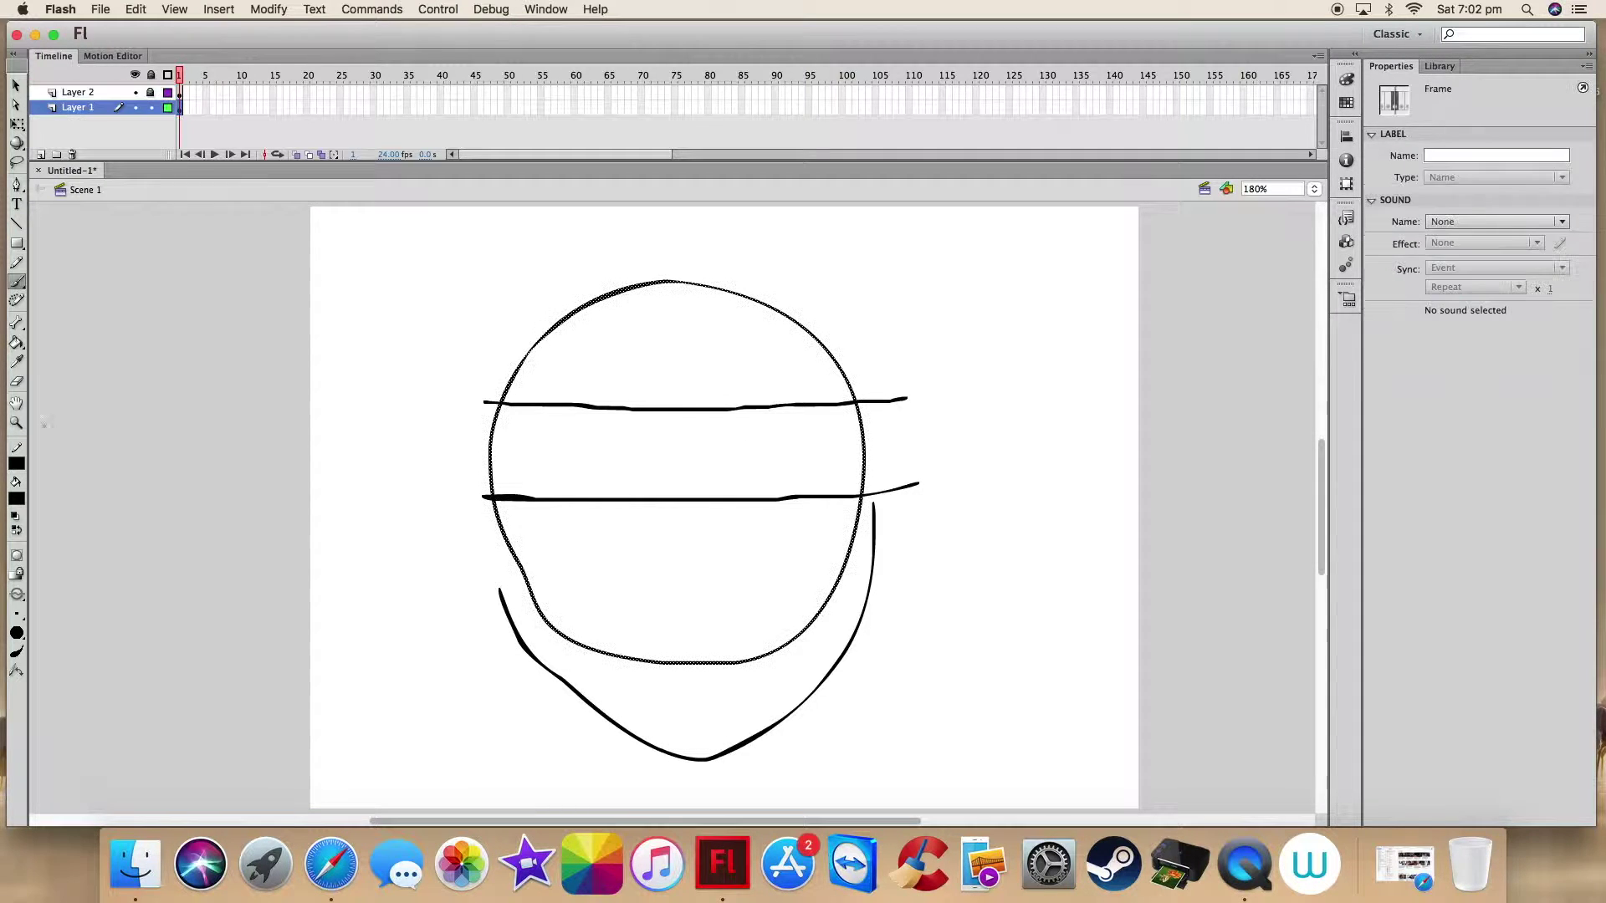
{"action": "left_click", "coordinate": [16, 381]}
{"action": "mouse_move", "coordinate": [856, 547]}
{"action": "left_mouse_down"}
{"action": "mouse_move", "coordinate": [779, 652]}
{"action": "mouse_move", "coordinate": [526, 583]}
{"action": "mouse_move", "coordinate": [764, 636]}
{"action": "mouse_move", "coordinate": [852, 510]}
{"action": "left_mouse_up"}
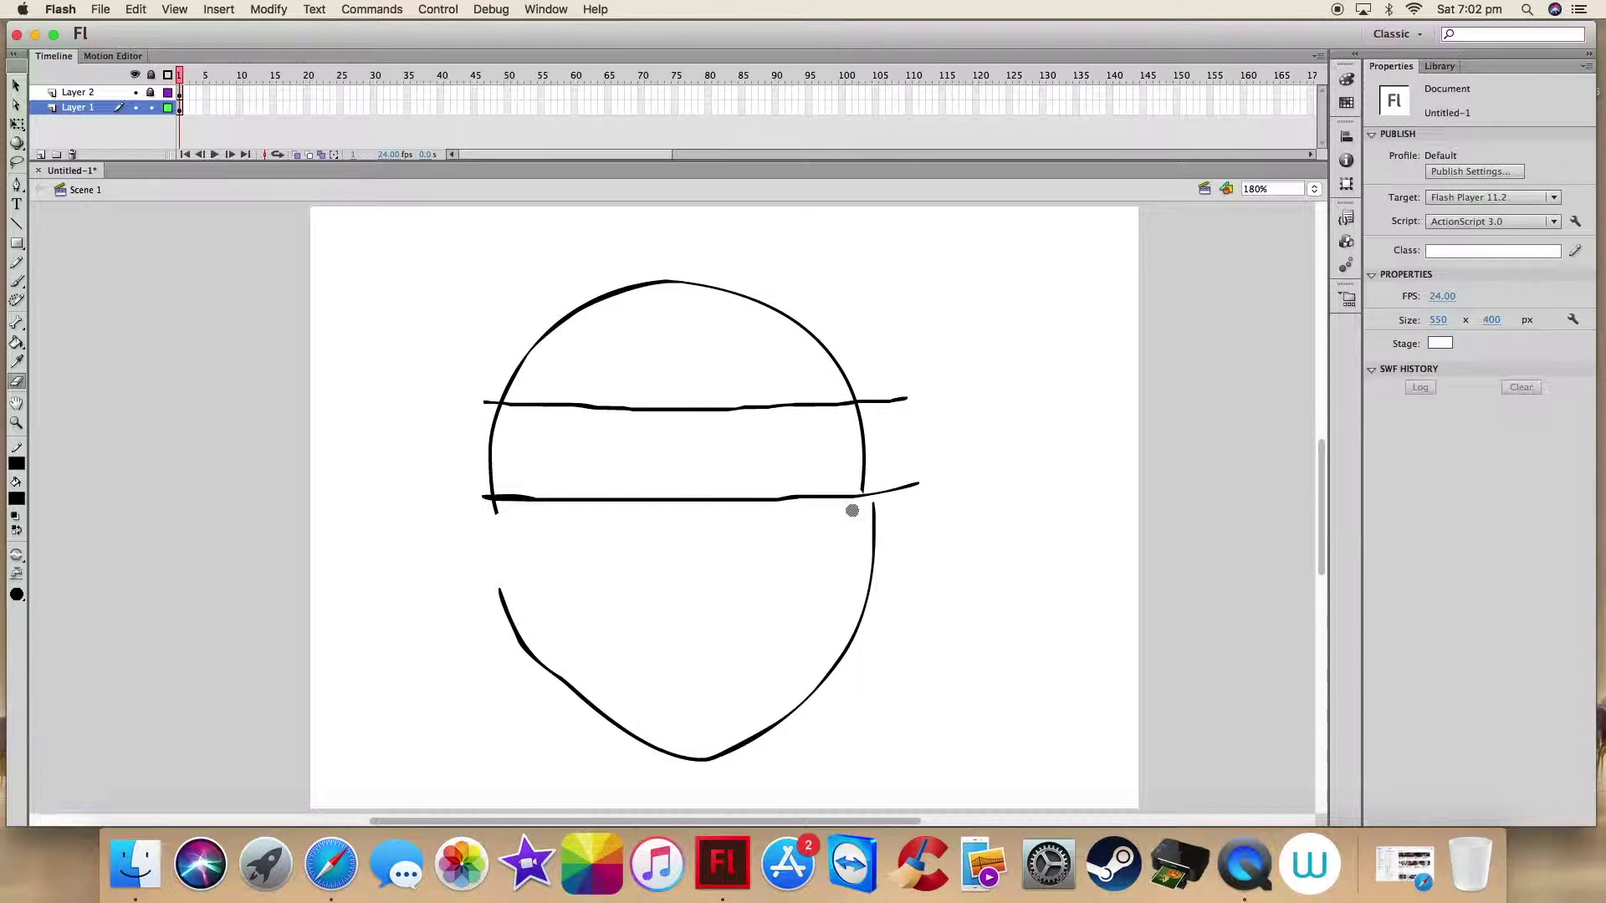
Step: Lock Layer 1 again and erase both horizontal guide lines across the head on Layer 2
{"action": "left_click", "coordinate": [168, 95]}
{"action": "key", "text": "b"}
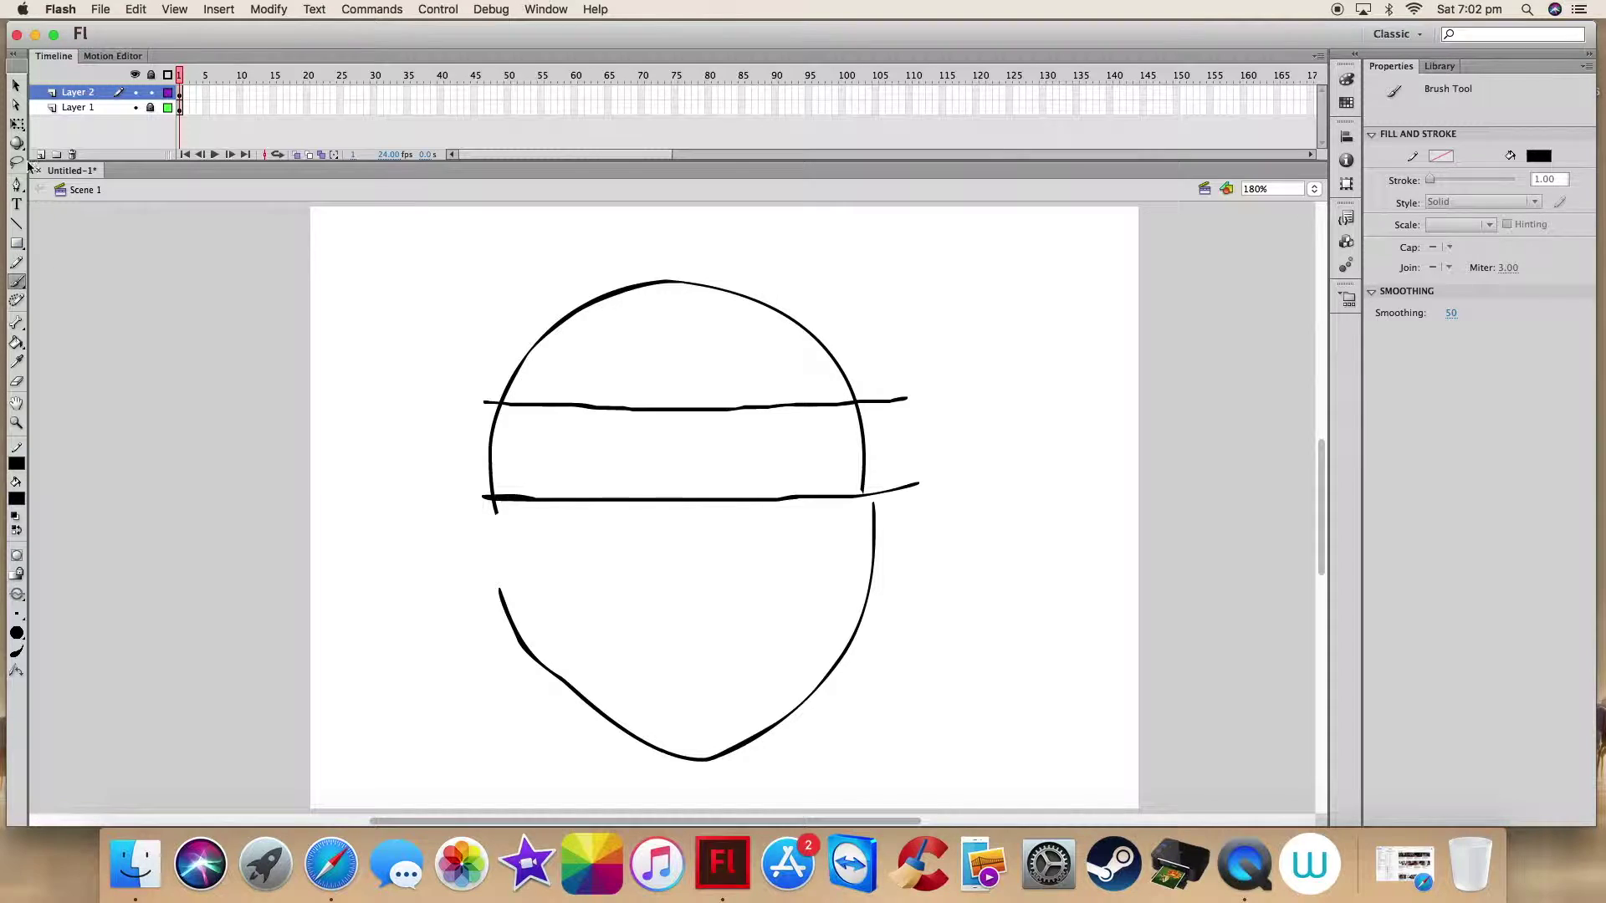
{"action": "key", "text": "e"}
{"action": "left_click_drag", "start_coordinate": [494, 500], "coordinate": [928, 484]}
{"action": "left_click_drag", "start_coordinate": [483, 401], "coordinate": [910, 400]}
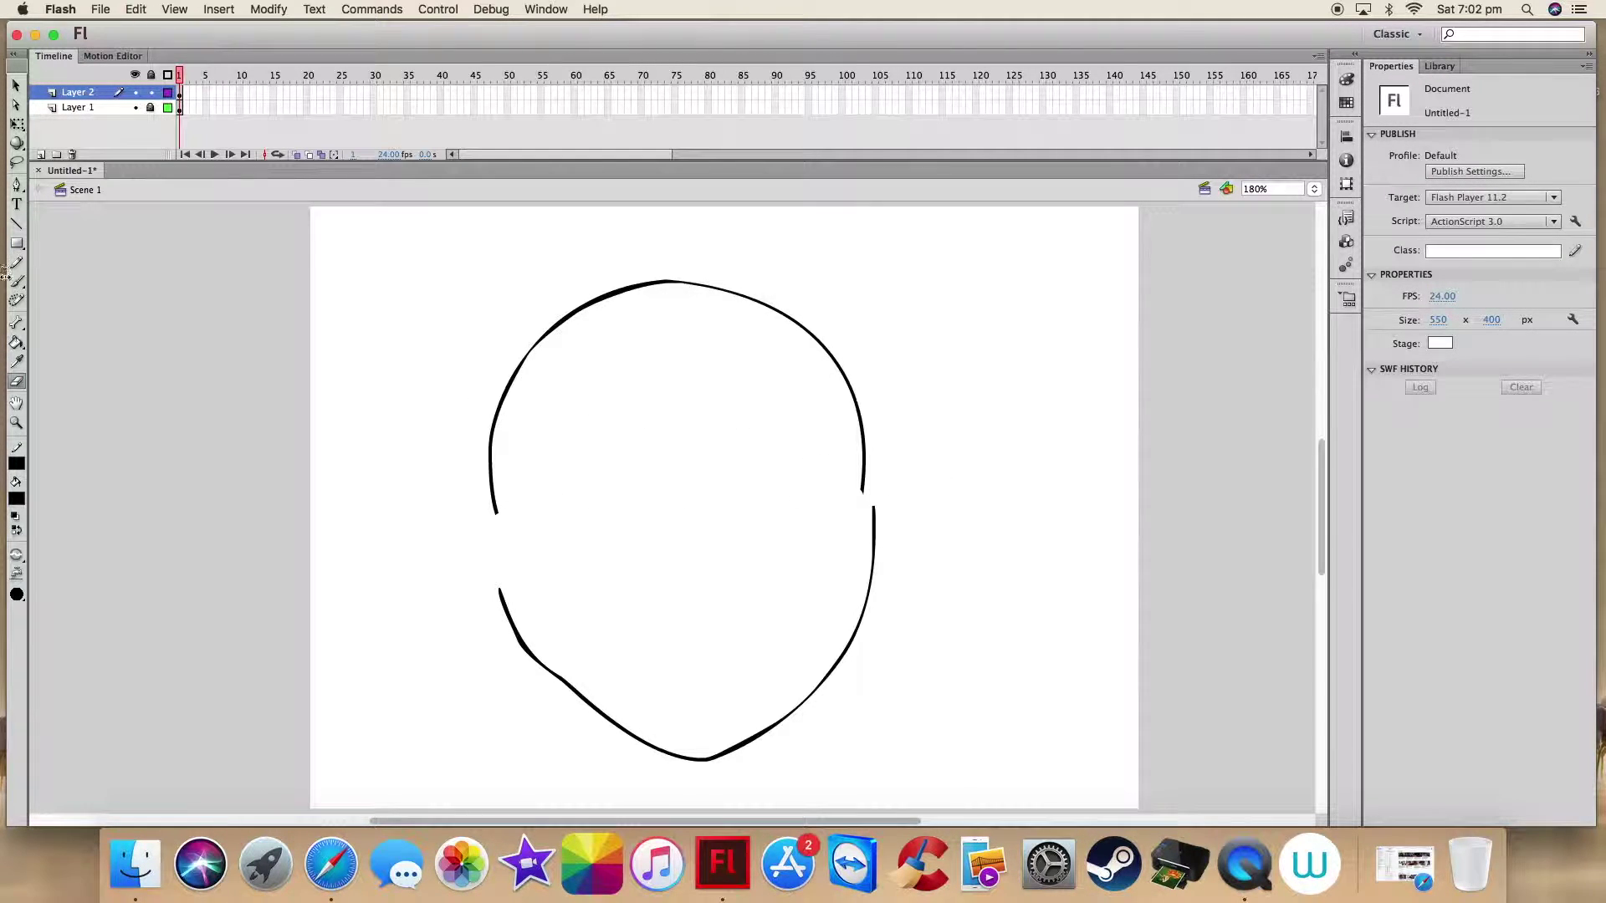
Step: Move the jawline up slightly with Free Transform
{"action": "left_click", "coordinate": [16, 282]}
{"action": "left_click", "coordinate": [17, 124]}
{"action": "left_click", "coordinate": [781, 721]}
{"action": "left_click_drag", "start_coordinate": [781, 721], "coordinate": [781, 710]}
Step: Brush the open eye on the left half of the face with upper lash, round iris, highlight, pupil and short lower lid line
{"action": "left_click", "coordinate": [18, 285]}
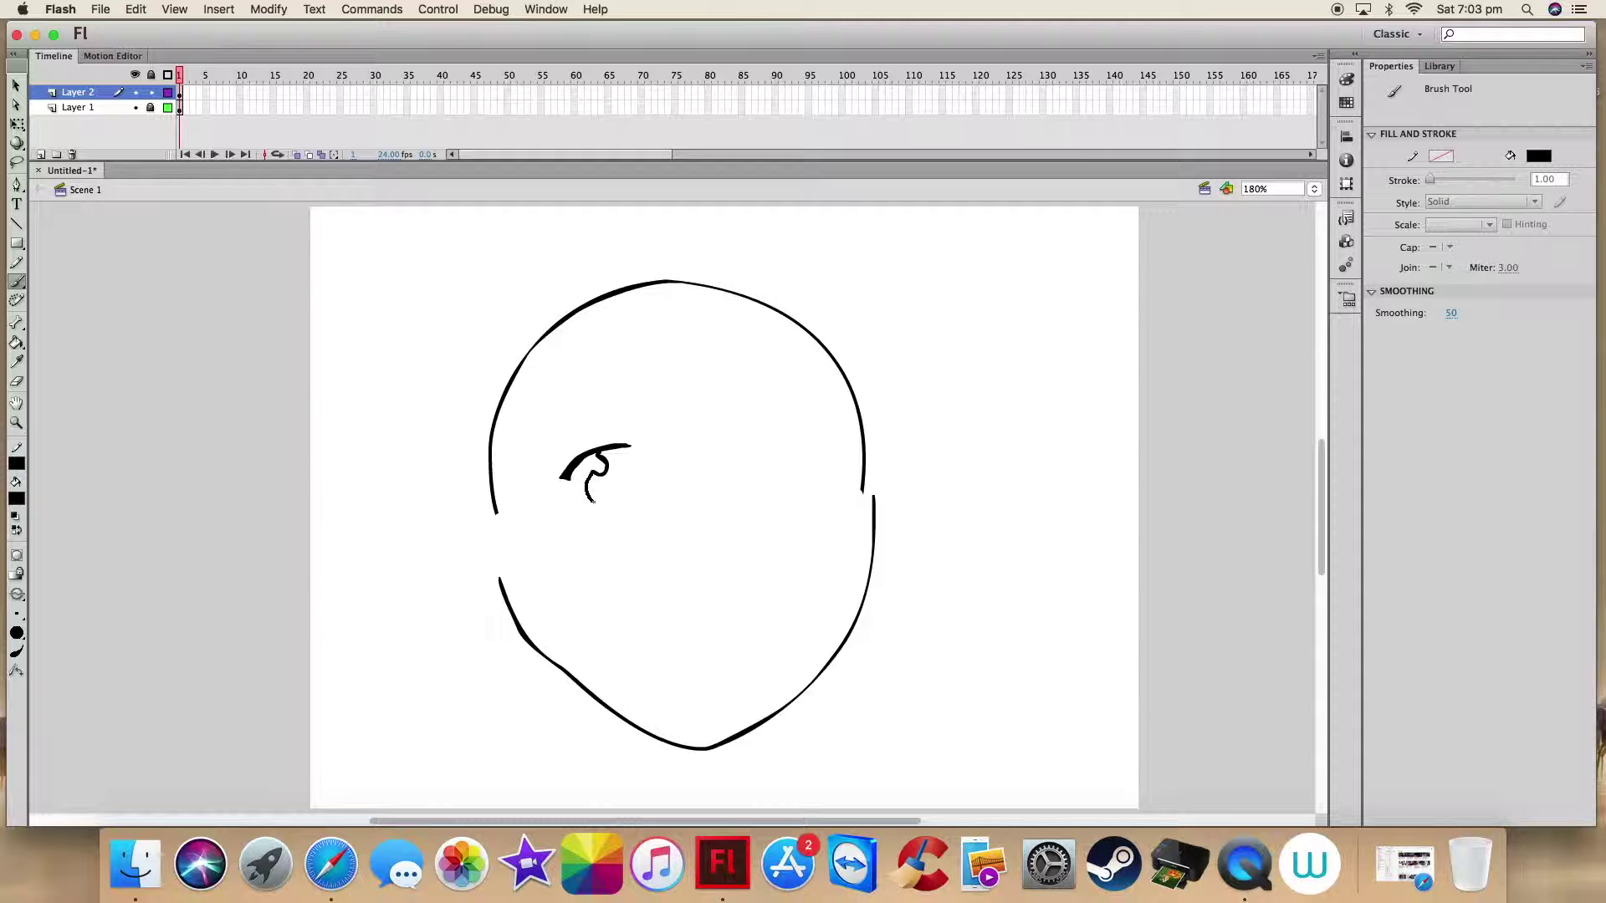
{"action": "mouse_move", "coordinate": [632, 499]}
{"action": "left_mouse_down"}
{"action": "mouse_move", "coordinate": [631, 463]}
{"action": "mouse_move", "coordinate": [636, 499]}
{"action": "mouse_move", "coordinate": [551, 511]}
{"action": "left_mouse_up"}
{"action": "key", "text": "e"}
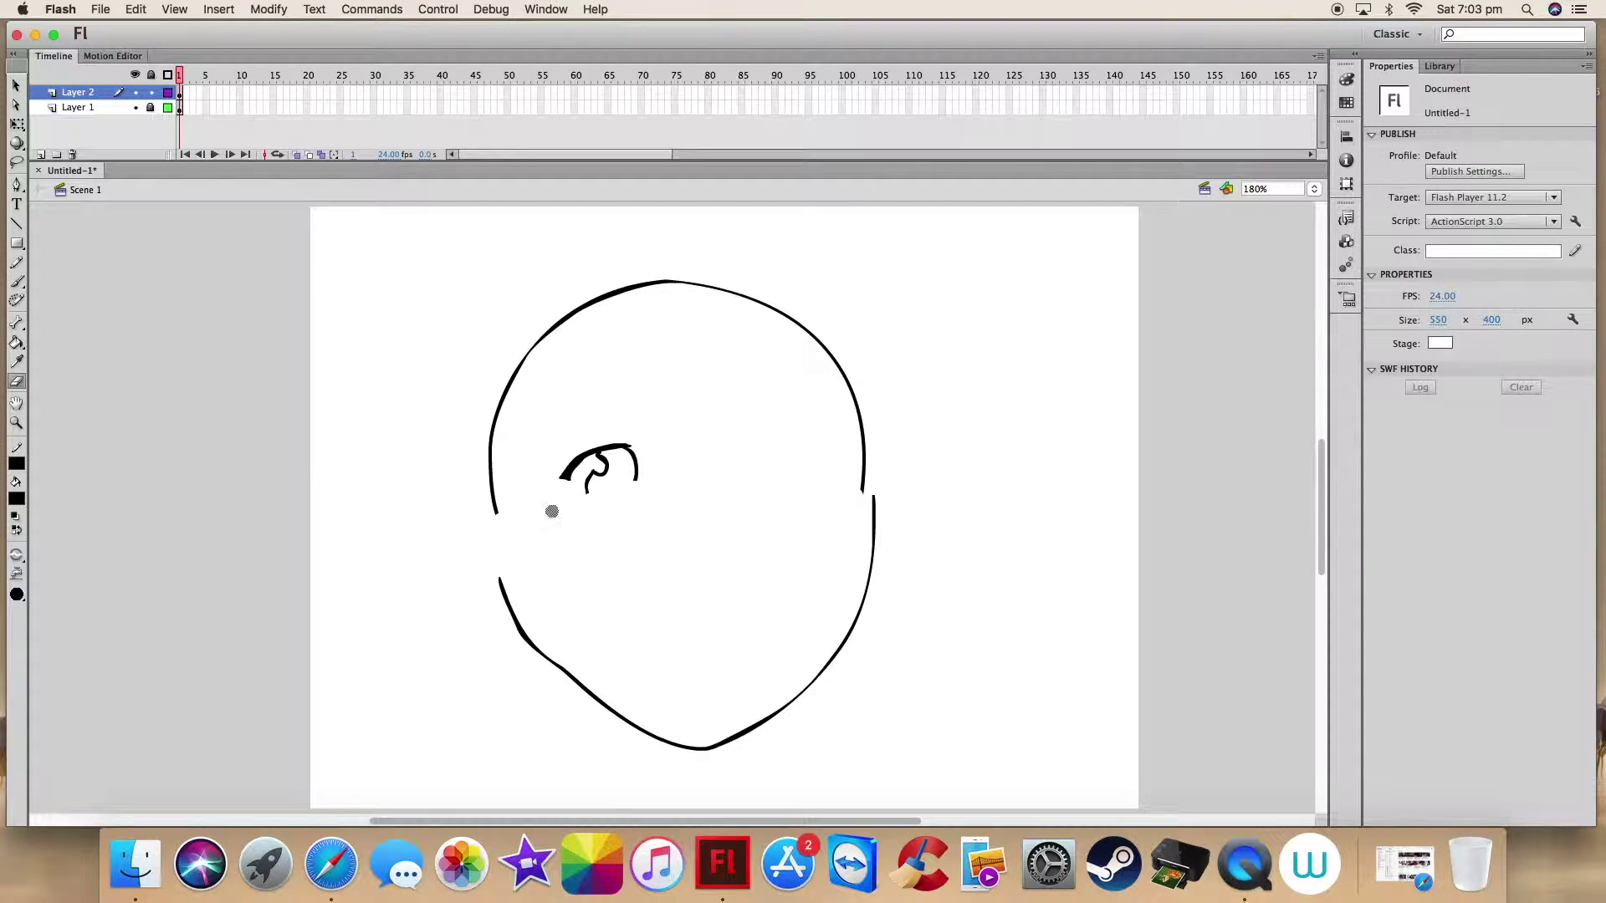
{"action": "left_click", "coordinate": [18, 281]}
{"action": "left_click_drag", "start_coordinate": [629, 445], "coordinate": [645, 448]}
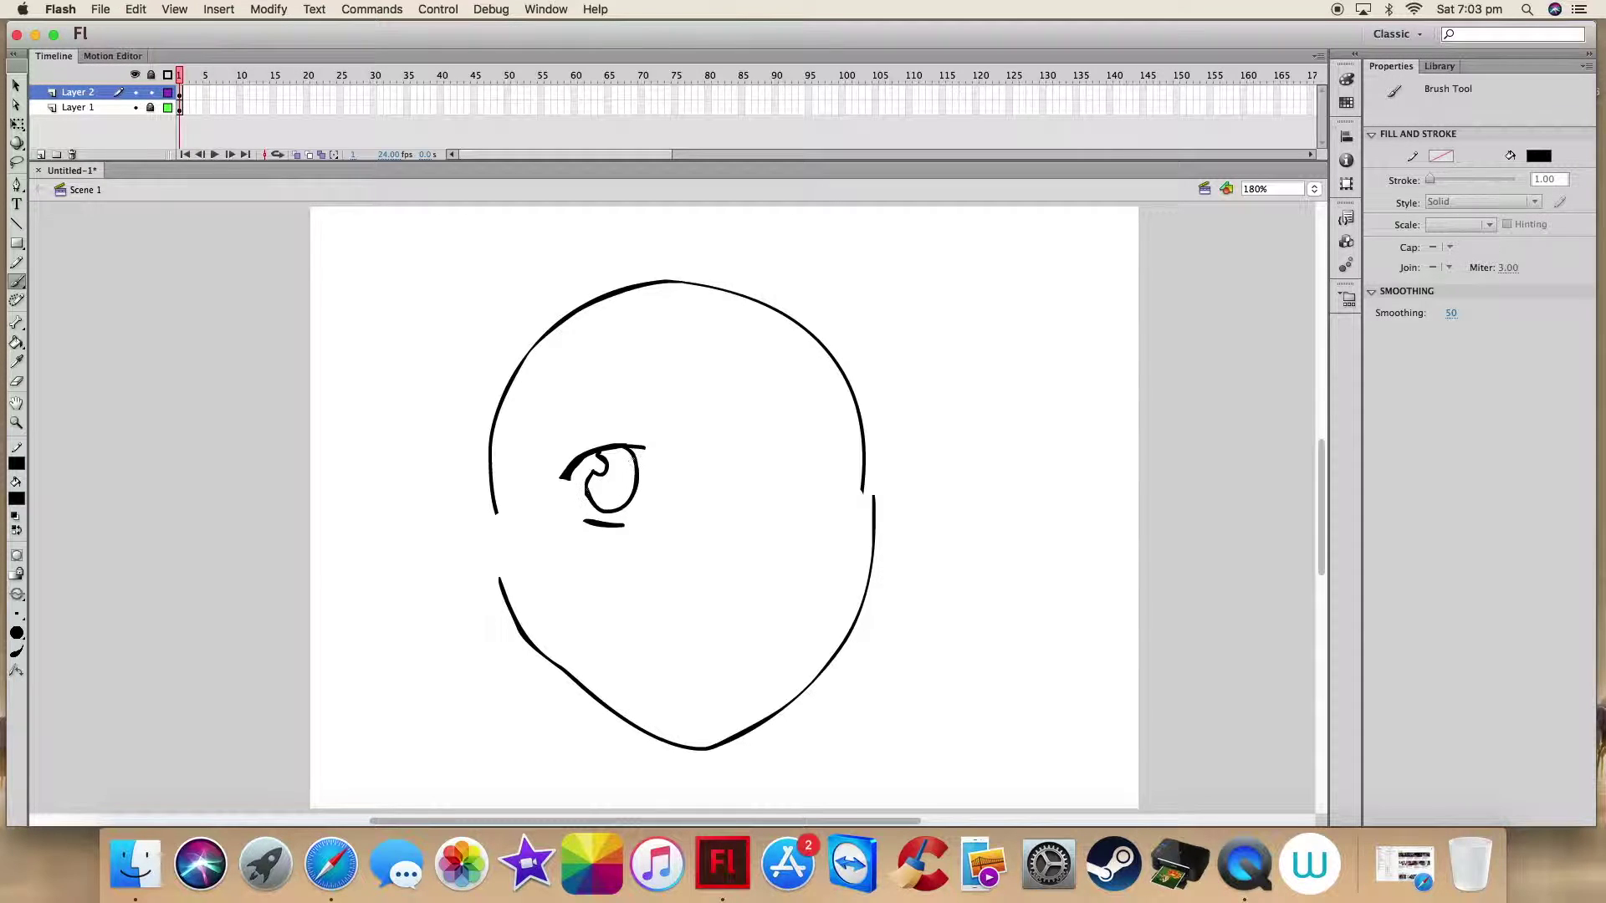
{"action": "left_click", "coordinate": [16, 381]}
{"action": "mouse_move", "coordinate": [578, 519]}
{"action": "left_mouse_down"}
{"action": "mouse_move", "coordinate": [641, 530]}
{"action": "mouse_move", "coordinate": [610, 519]}
{"action": "left_mouse_up"}
{"action": "left_click", "coordinate": [17, 282]}
Step: Select the whole open eye and widen it slightly with Free Transform
{"action": "left_click", "coordinate": [17, 124]}
{"action": "left_click_drag", "start_coordinate": [539, 428], "coordinate": [688, 556]}
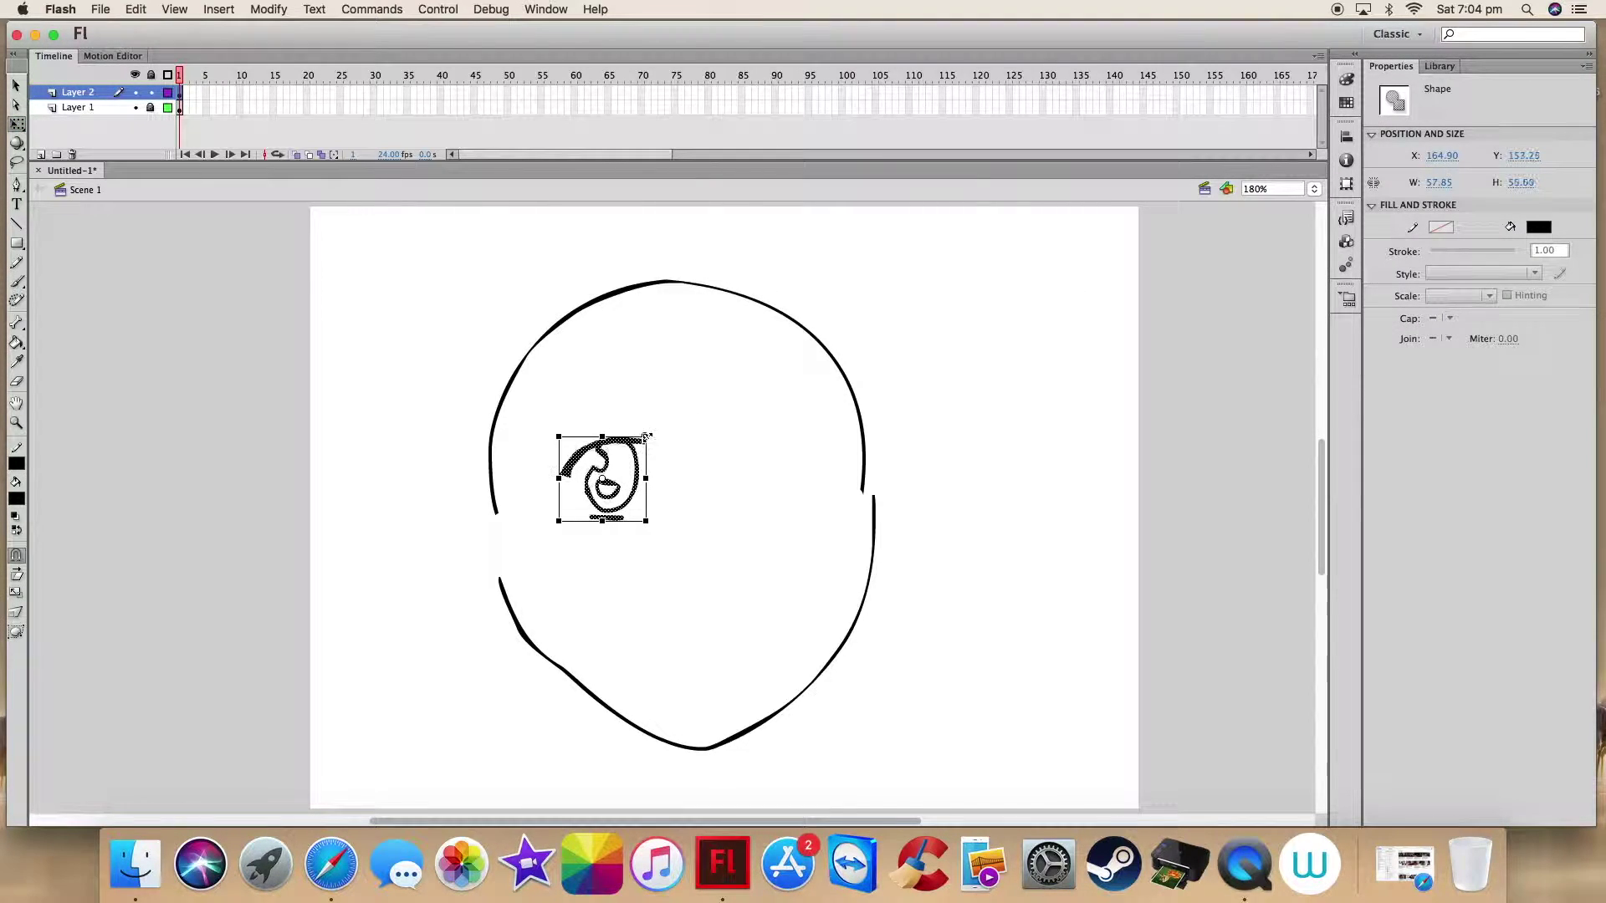
{"action": "left_click", "coordinate": [717, 459]}
Step: Draw a closed, winking eye on the right half of the face and an outlined eyebrow above each eye
{"action": "key", "text": "b"}
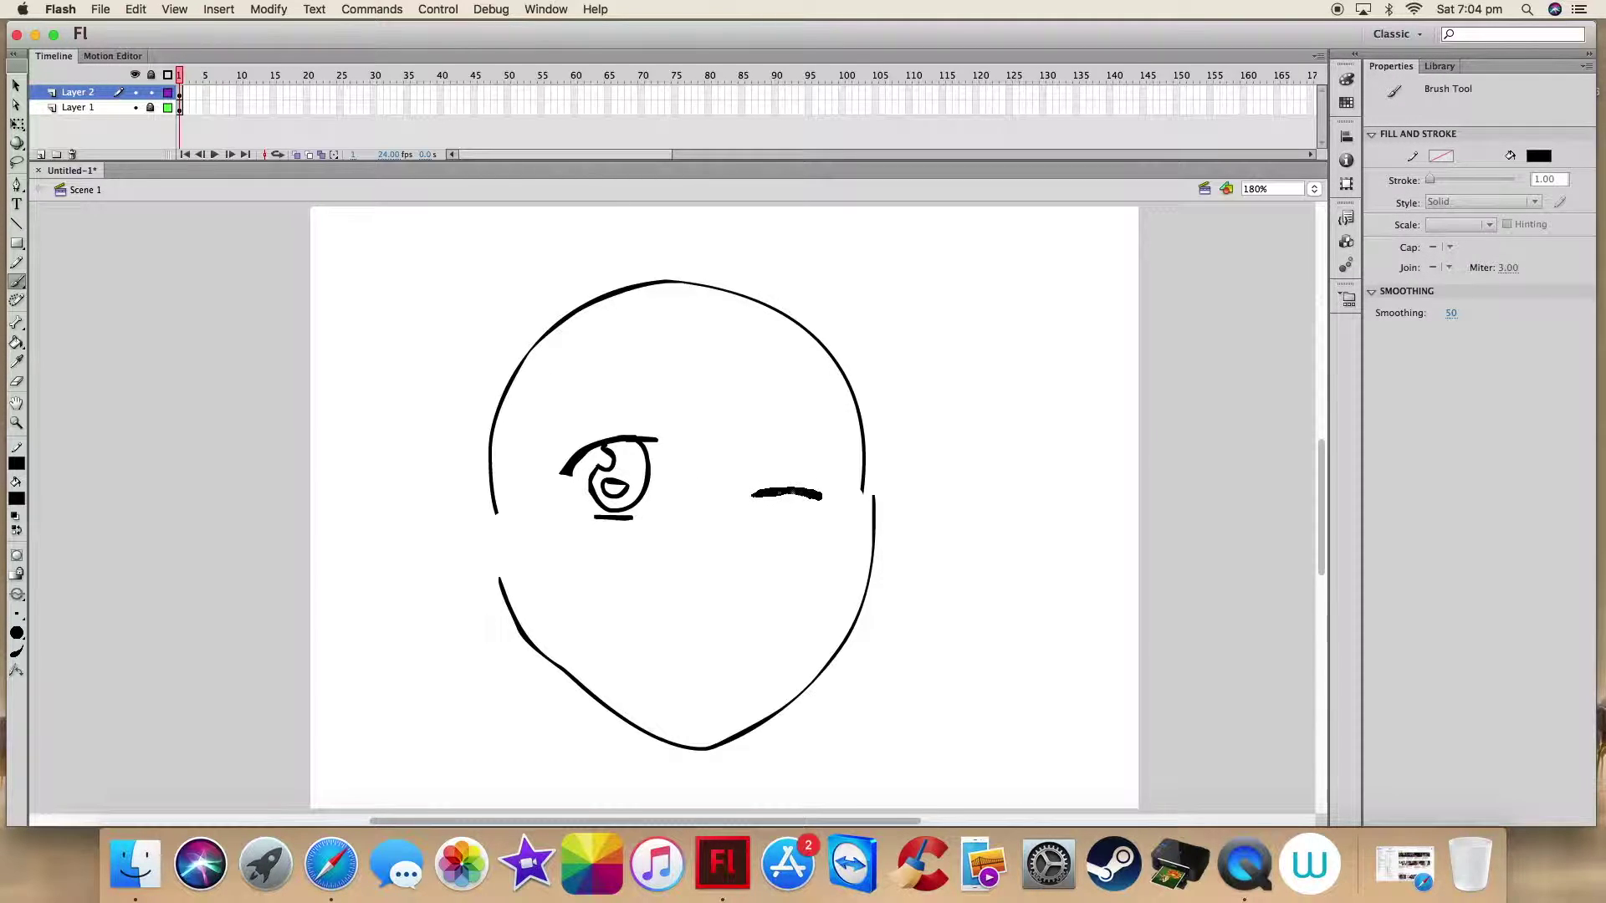
{"action": "left_click_drag", "start_coordinate": [556, 418], "coordinate": [672, 390]}
{"action": "left_click_drag", "start_coordinate": [771, 390], "coordinate": [825, 396]}
Step: Select the open eye with its eyebrow and shift them slightly left
{"action": "left_click", "coordinate": [17, 123]}
{"action": "left_click_drag", "start_coordinate": [543, 363], "coordinate": [688, 538]}
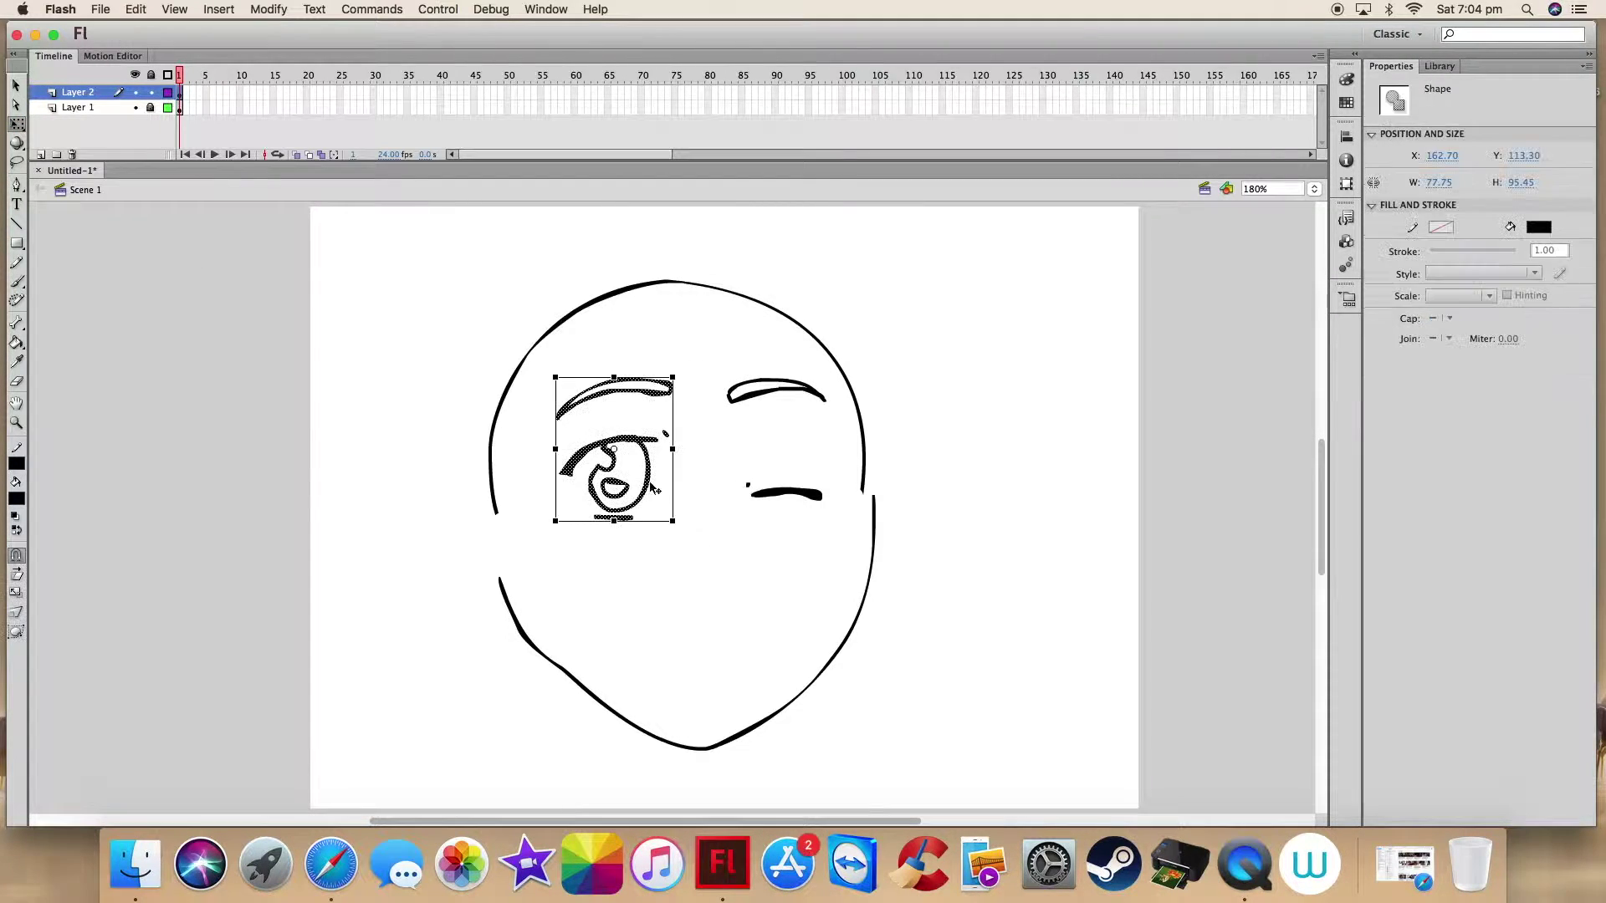
{"action": "left_click_drag", "start_coordinate": [623, 477], "coordinate": [612, 476]}
{"action": "left_click", "coordinate": [742, 574]}
Step: Lock Layer 2, unlock Layer 1 and erase the remaining upper outline of the head circle
{"action": "left_click", "coordinate": [152, 92]}
{"action": "left_click", "coordinate": [152, 107]}
{"action": "left_click", "coordinate": [154, 111]}
{"action": "key", "text": "e"}
{"action": "mouse_move", "coordinate": [862, 414]}
{"action": "left_mouse_down"}
{"action": "mouse_move", "coordinate": [811, 329]}
{"action": "mouse_move", "coordinate": [716, 295]}
{"action": "mouse_move", "coordinate": [603, 301]}
{"action": "mouse_move", "coordinate": [506, 533]}
{"action": "left_mouse_up"}
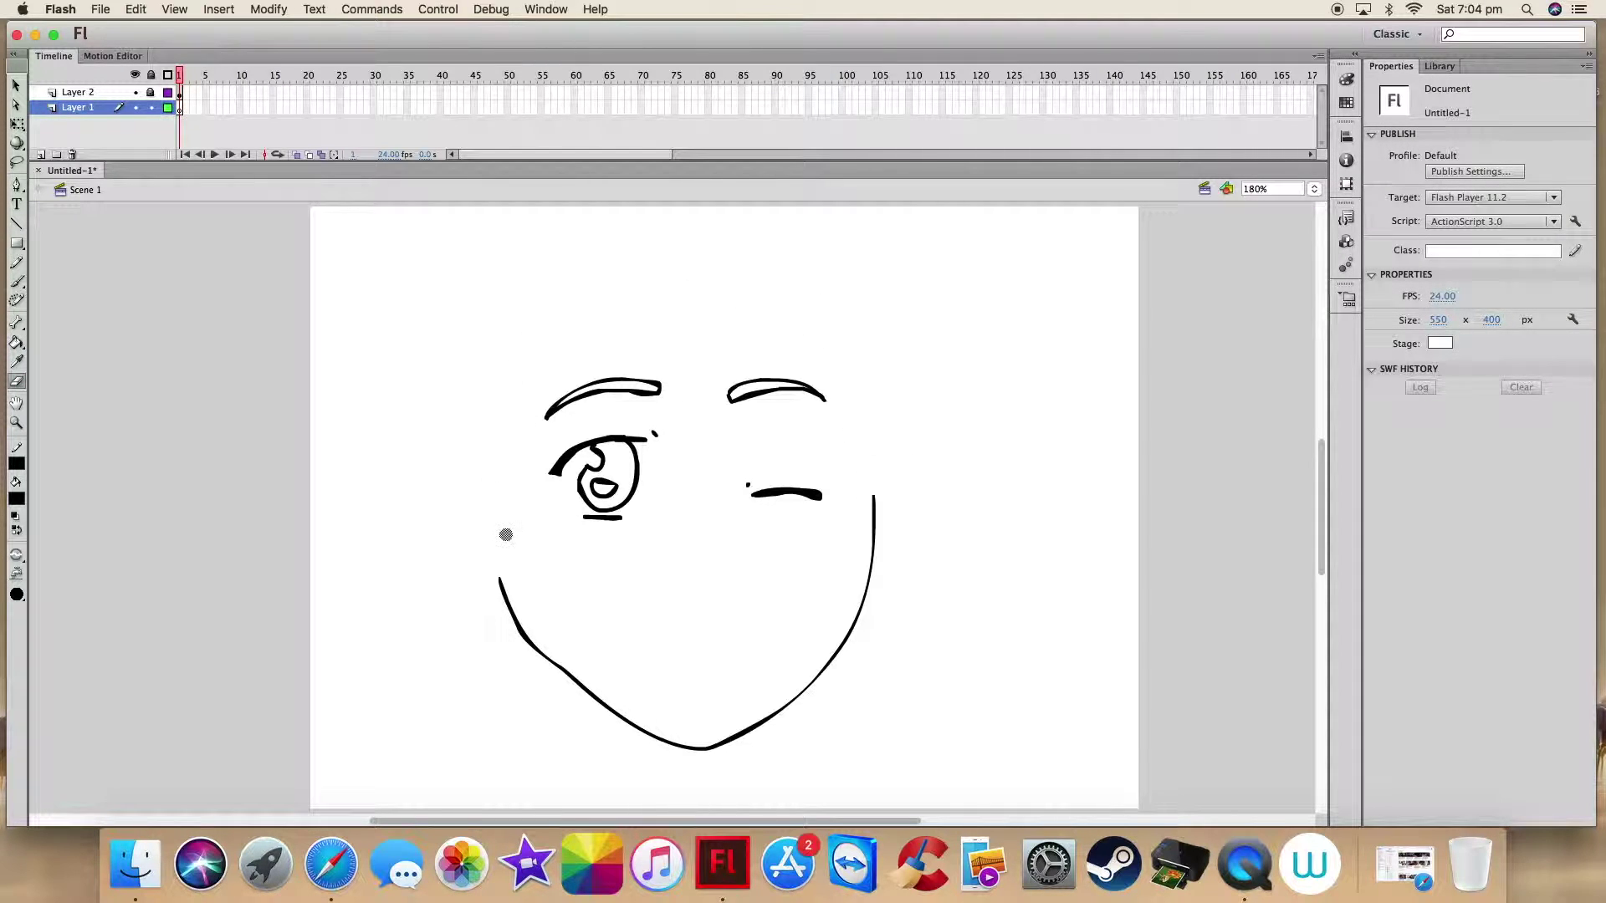
Step: Lock Layer 1 and draw a spiky fringe across the forehead on Layer 2
{"action": "left_click", "coordinate": [151, 93]}
{"action": "left_click", "coordinate": [178, 94]}
{"action": "key", "text": "b"}
{"action": "mouse_move", "coordinate": [726, 314]}
{"action": "left_mouse_down"}
{"action": "mouse_move", "coordinate": [709, 430]}
{"action": "mouse_move", "coordinate": [651, 419]}
{"action": "mouse_move", "coordinate": [626, 342]}
{"action": "left_mouse_up"}
{"action": "left_click_drag", "start_coordinate": [523, 433], "coordinate": [594, 387]}
{"action": "left_click_drag", "start_coordinate": [726, 315], "coordinate": [853, 458]}
Step: Draw a jagged hair strand down the left side of the face and erase the jawline end that crosses it
{"action": "mouse_move", "coordinate": [494, 253]}
{"action": "left_mouse_down"}
{"action": "mouse_move", "coordinate": [448, 267]}
{"action": "mouse_move", "coordinate": [392, 366]}
{"action": "left_mouse_up"}
{"action": "key", "text": "super+z"}
{"action": "mouse_move", "coordinate": [527, 458]}
{"action": "left_mouse_down"}
{"action": "mouse_move", "coordinate": [535, 610]}
{"action": "mouse_move", "coordinate": [509, 669]}
{"action": "left_mouse_up"}
{"action": "left_click", "coordinate": [17, 382]}
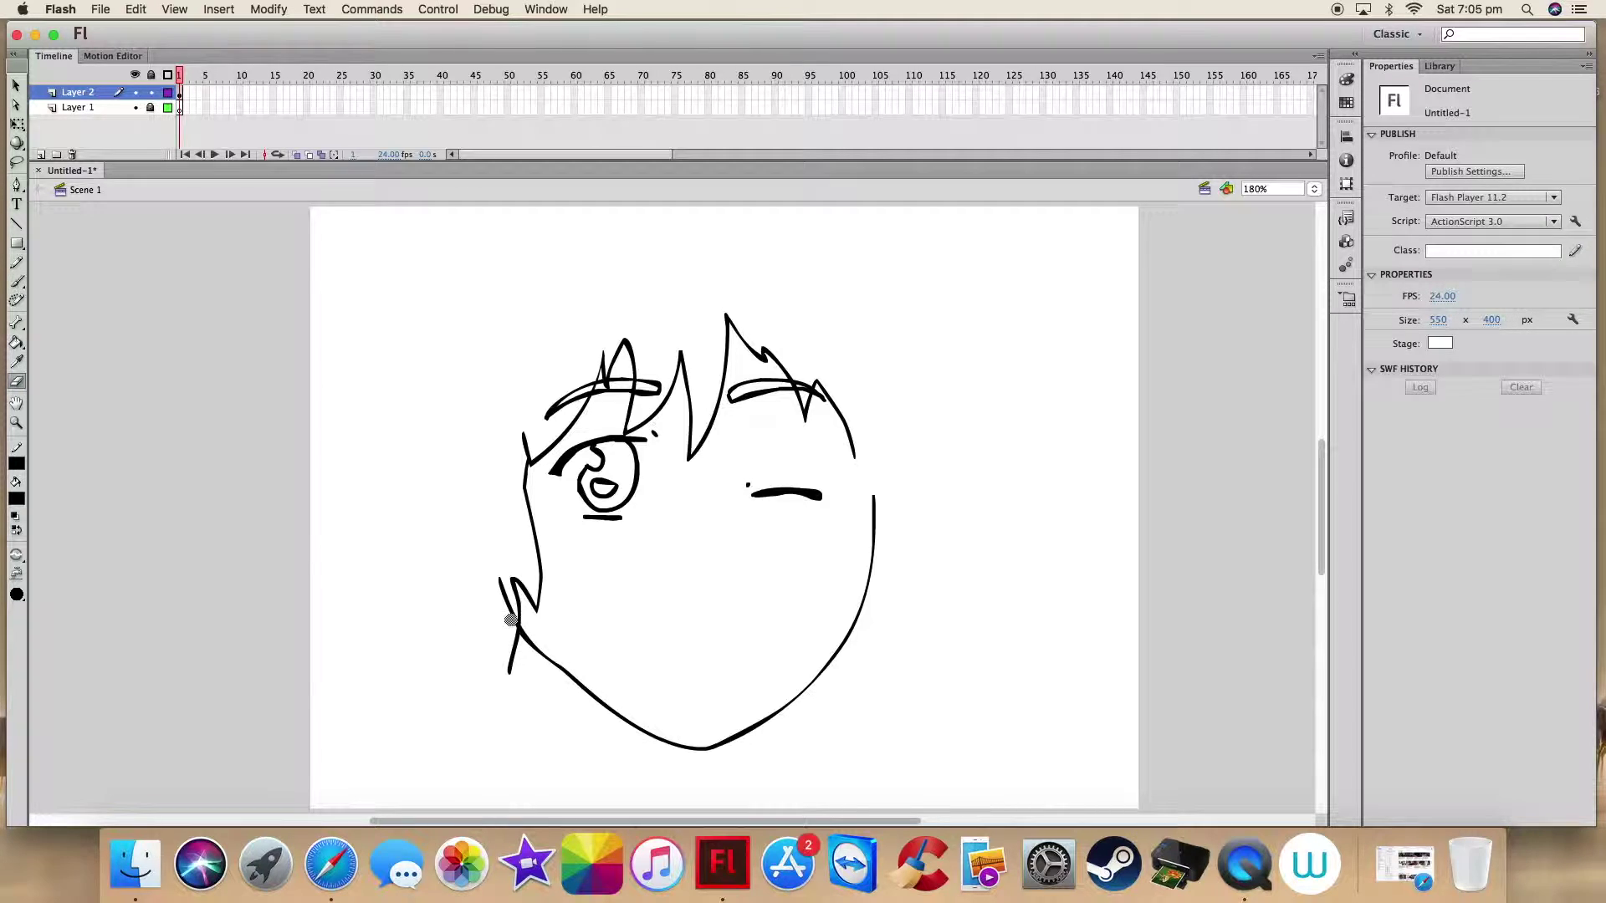
Step: Extend the fringe into a pointed strand on the right side of the face and erase the overlapping jawline end
{"action": "left_click", "coordinate": [17, 281]}
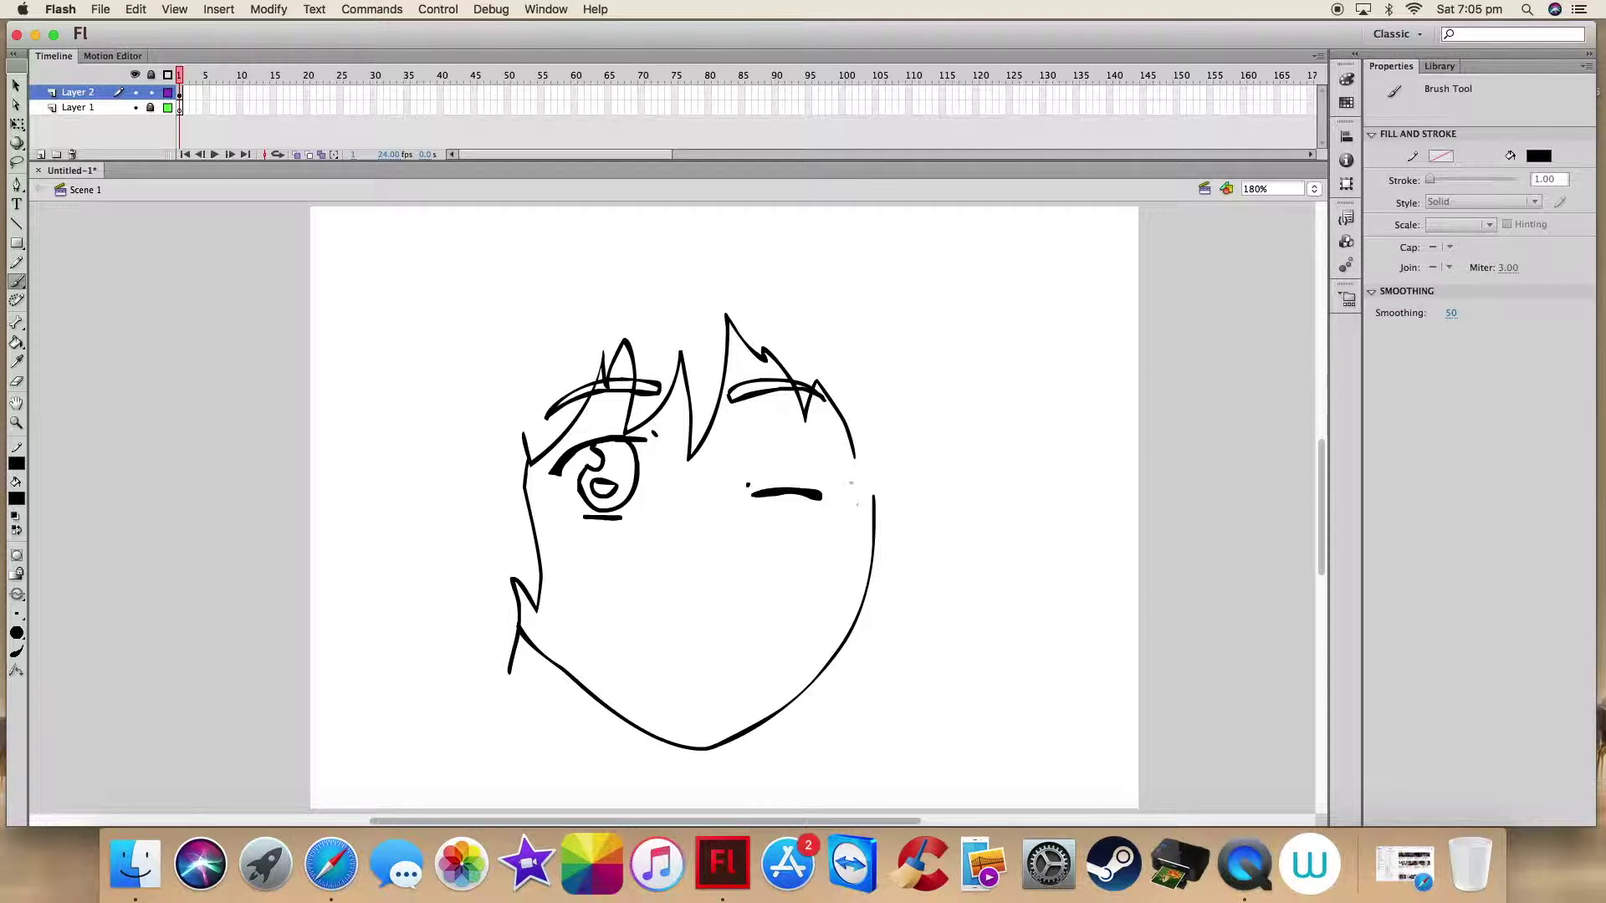
{"action": "mouse_move", "coordinate": [853, 452]}
{"action": "left_mouse_down"}
{"action": "mouse_move", "coordinate": [837, 580]}
{"action": "mouse_move", "coordinate": [888, 514]}
{"action": "left_mouse_up"}
{"action": "key", "text": "e"}
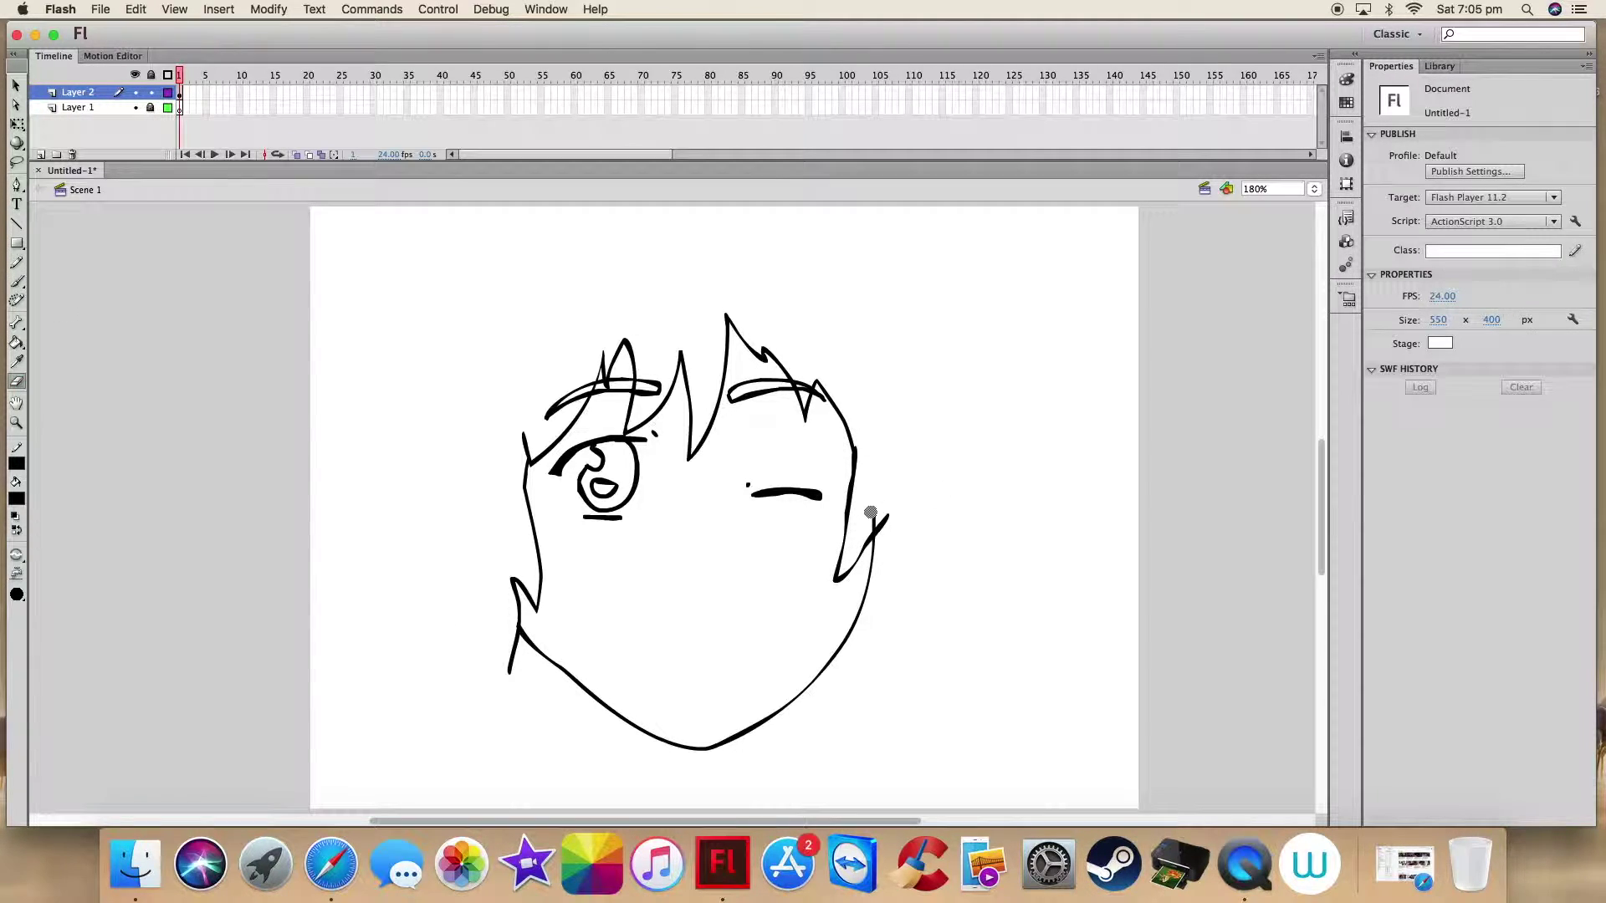
Step: Draw the outer hair outline around the whole head, with jagged tips on both sides
{"action": "left_click", "coordinate": [10, 289]}
{"action": "mouse_move", "coordinate": [507, 268]}
{"action": "left_mouse_down"}
{"action": "mouse_move", "coordinate": [393, 433]}
{"action": "mouse_move", "coordinate": [394, 584]}
{"action": "mouse_move", "coordinate": [424, 729]}
{"action": "mouse_move", "coordinate": [491, 722]}
{"action": "mouse_move", "coordinate": [514, 245]}
{"action": "mouse_move", "coordinate": [666, 211]}
{"action": "mouse_move", "coordinate": [584, 210]}
{"action": "mouse_move", "coordinate": [749, 218]}
{"action": "mouse_move", "coordinate": [917, 314]}
{"action": "mouse_move", "coordinate": [969, 489]}
{"action": "mouse_move", "coordinate": [936, 658]}
{"action": "left_mouse_up"}
{"action": "key", "text": "cmd+z"}
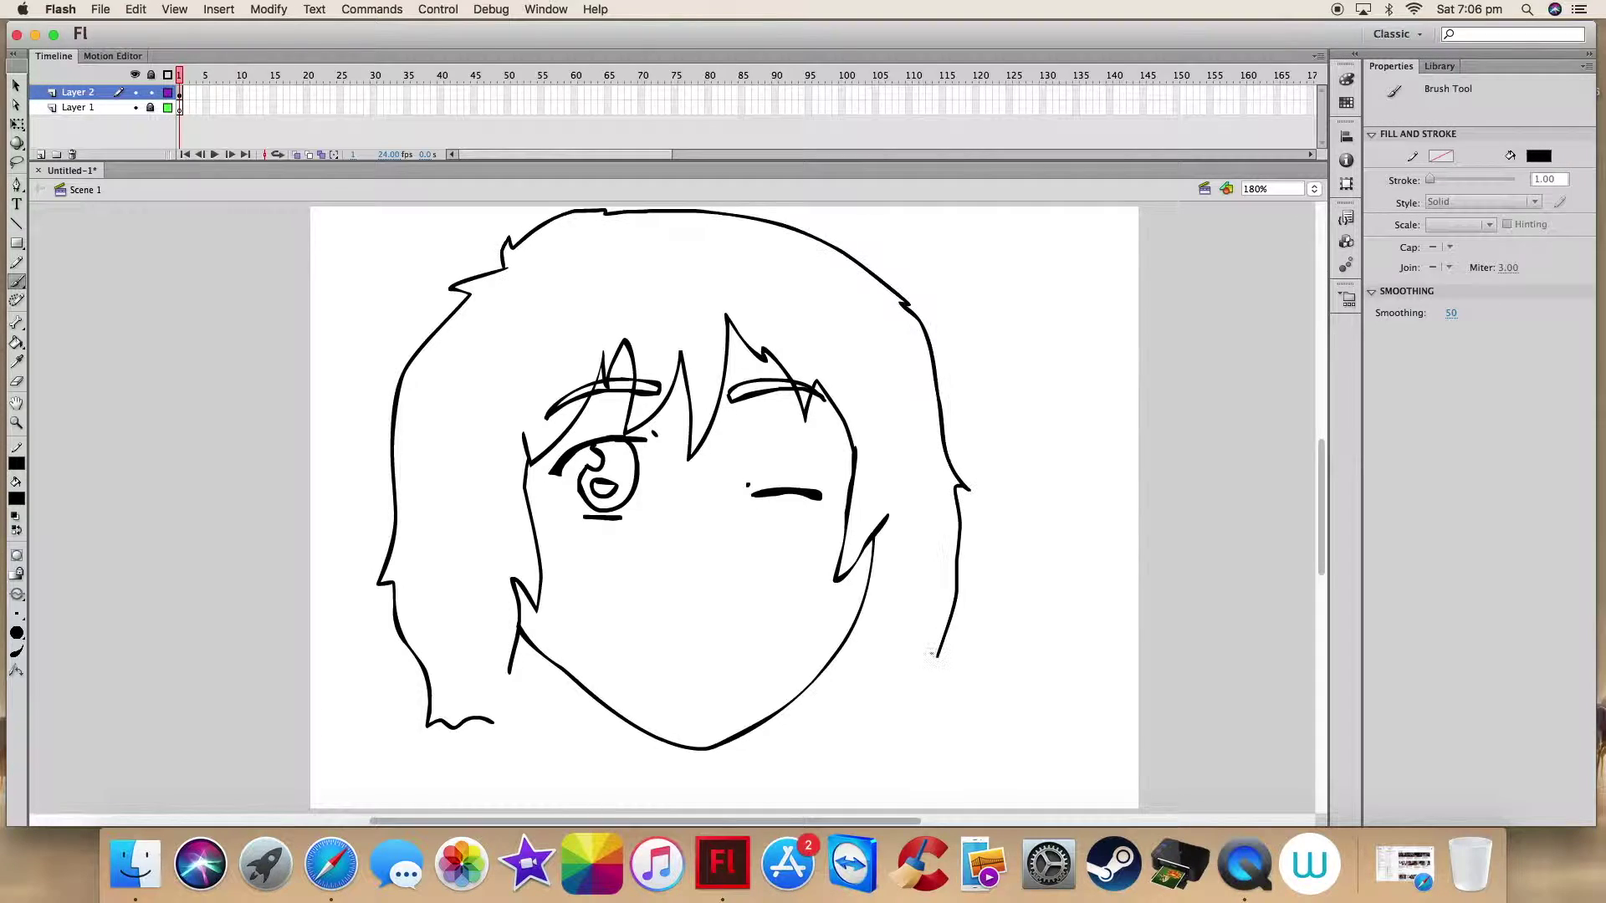
Step: Draw a short jagged strand below the right side lock and trim the jawline behind it
{"action": "left_click_drag", "start_coordinate": [861, 554], "coordinate": [888, 661]}
{"action": "key", "text": "e"}
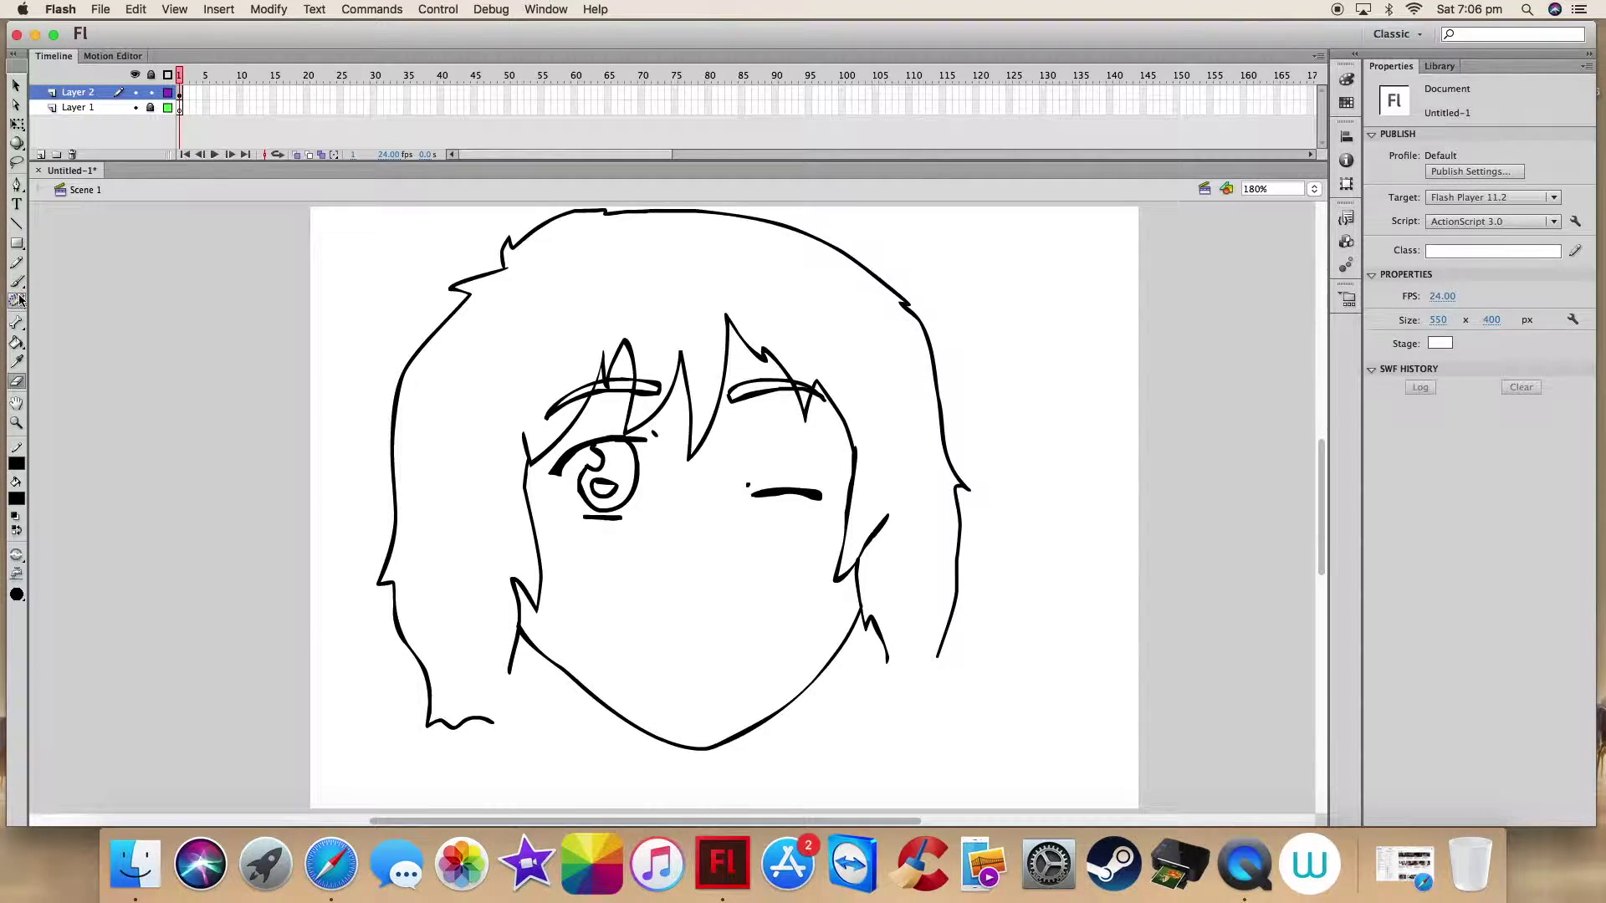
{"action": "key", "text": "b"}
{"action": "key", "text": "super+z"}
Step: Draw the collar line under the chin, the left shoulder, collar folds and the hair edge beside the neck
{"action": "left_click_drag", "start_coordinate": [528, 720], "coordinate": [694, 772]}
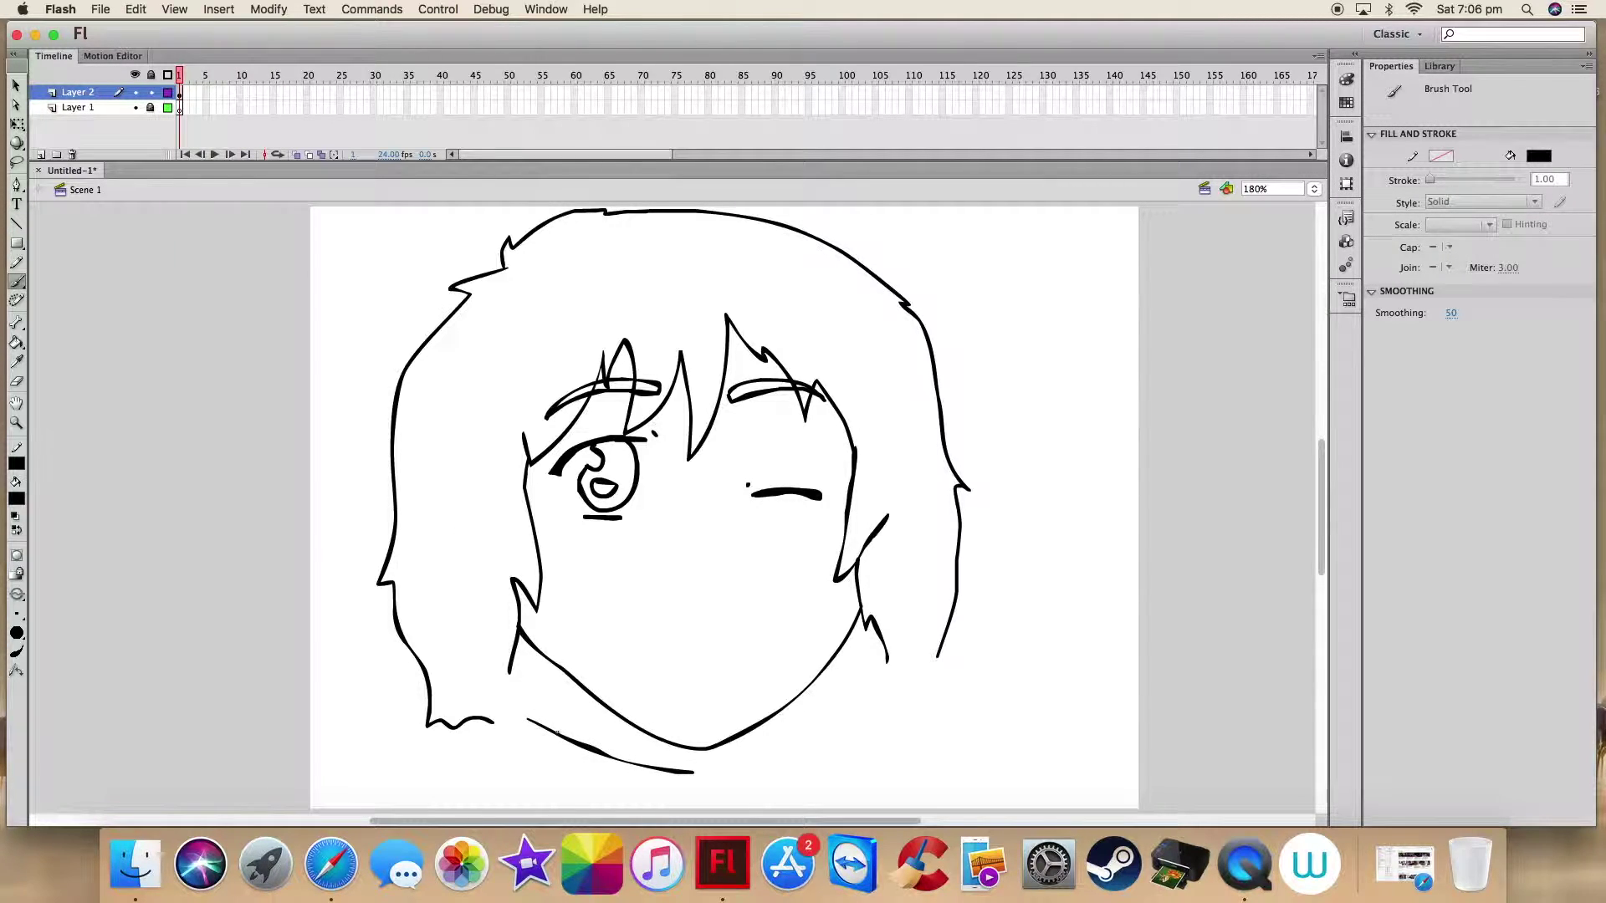
{"action": "left_click_drag", "start_coordinate": [428, 767], "coordinate": [310, 786]}
{"action": "left_click_drag", "start_coordinate": [537, 751], "coordinate": [536, 771]}
{"action": "left_click_drag", "start_coordinate": [515, 648], "coordinate": [525, 716]}
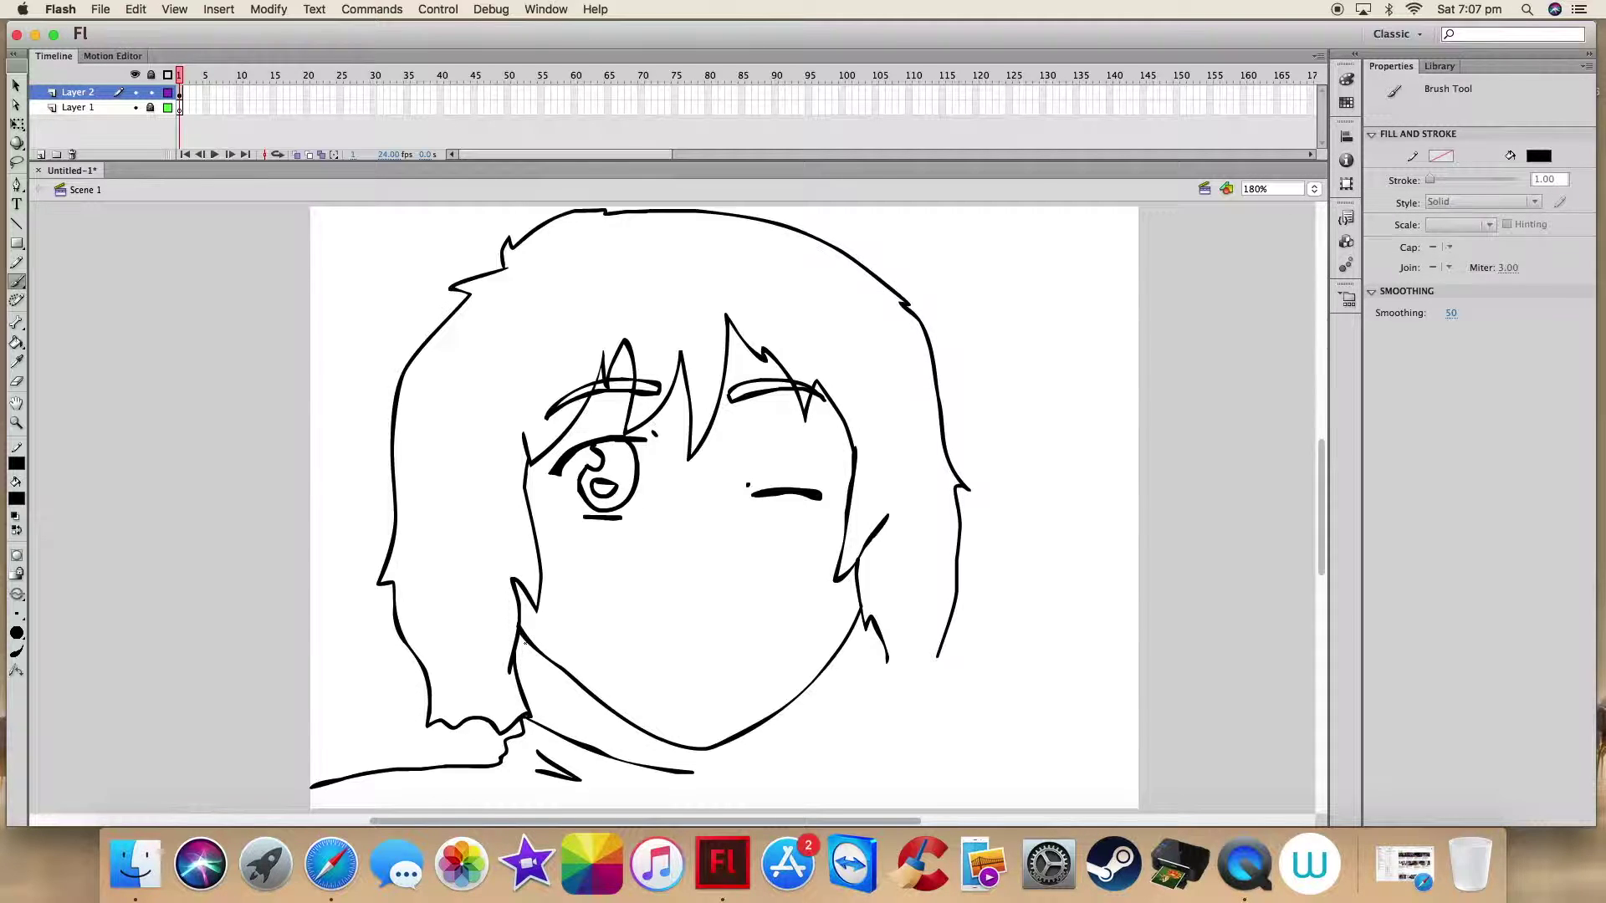
Step: Undo the last stroke, select the whole drawing and narrow it slightly with Free Transform
{"action": "left_click", "coordinate": [136, 10]}
{"action": "left_click", "coordinate": [144, 29]}
{"action": "left_click", "coordinate": [17, 124]}
{"action": "left_click_drag", "start_coordinate": [297, 203], "coordinate": [1207, 860]}
{"action": "left_click_drag", "start_coordinate": [970, 499], "coordinate": [954, 499]}
{"action": "left_click", "coordinate": [1026, 513]}
Step: Complete the right half of the collar and shoulder, and close the lower right hair outline with jagged ends
{"action": "left_click", "coordinate": [16, 281]}
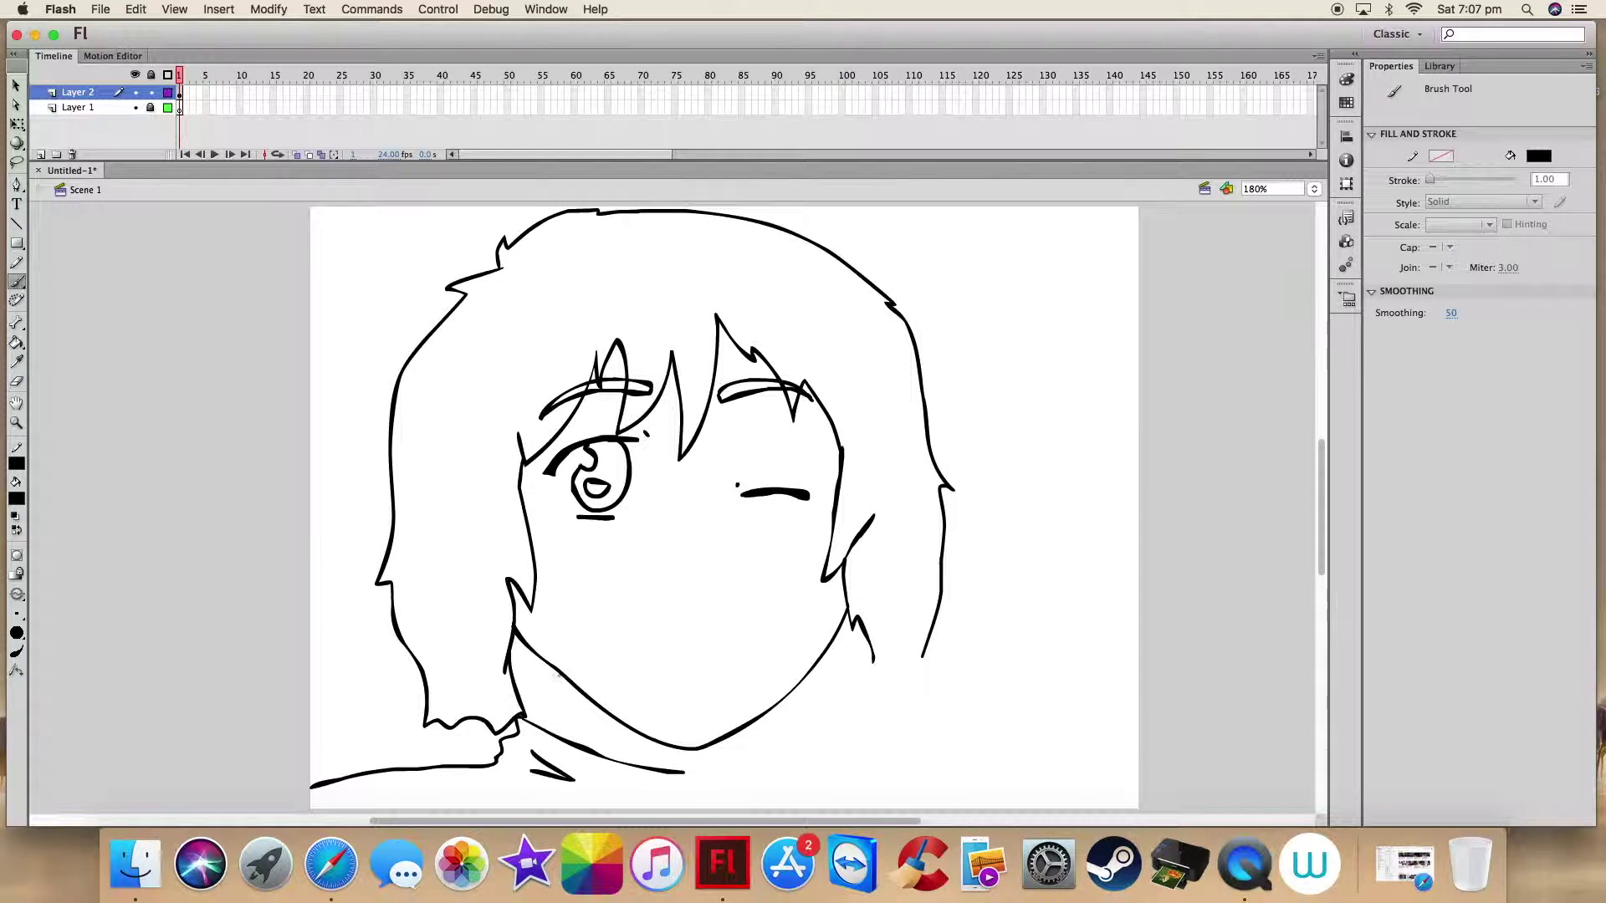
{"action": "mouse_move", "coordinate": [685, 771]}
{"action": "left_mouse_down"}
{"action": "mouse_move", "coordinate": [780, 757]}
{"action": "mouse_move", "coordinate": [991, 809]}
{"action": "mouse_move", "coordinate": [768, 781]}
{"action": "left_mouse_up"}
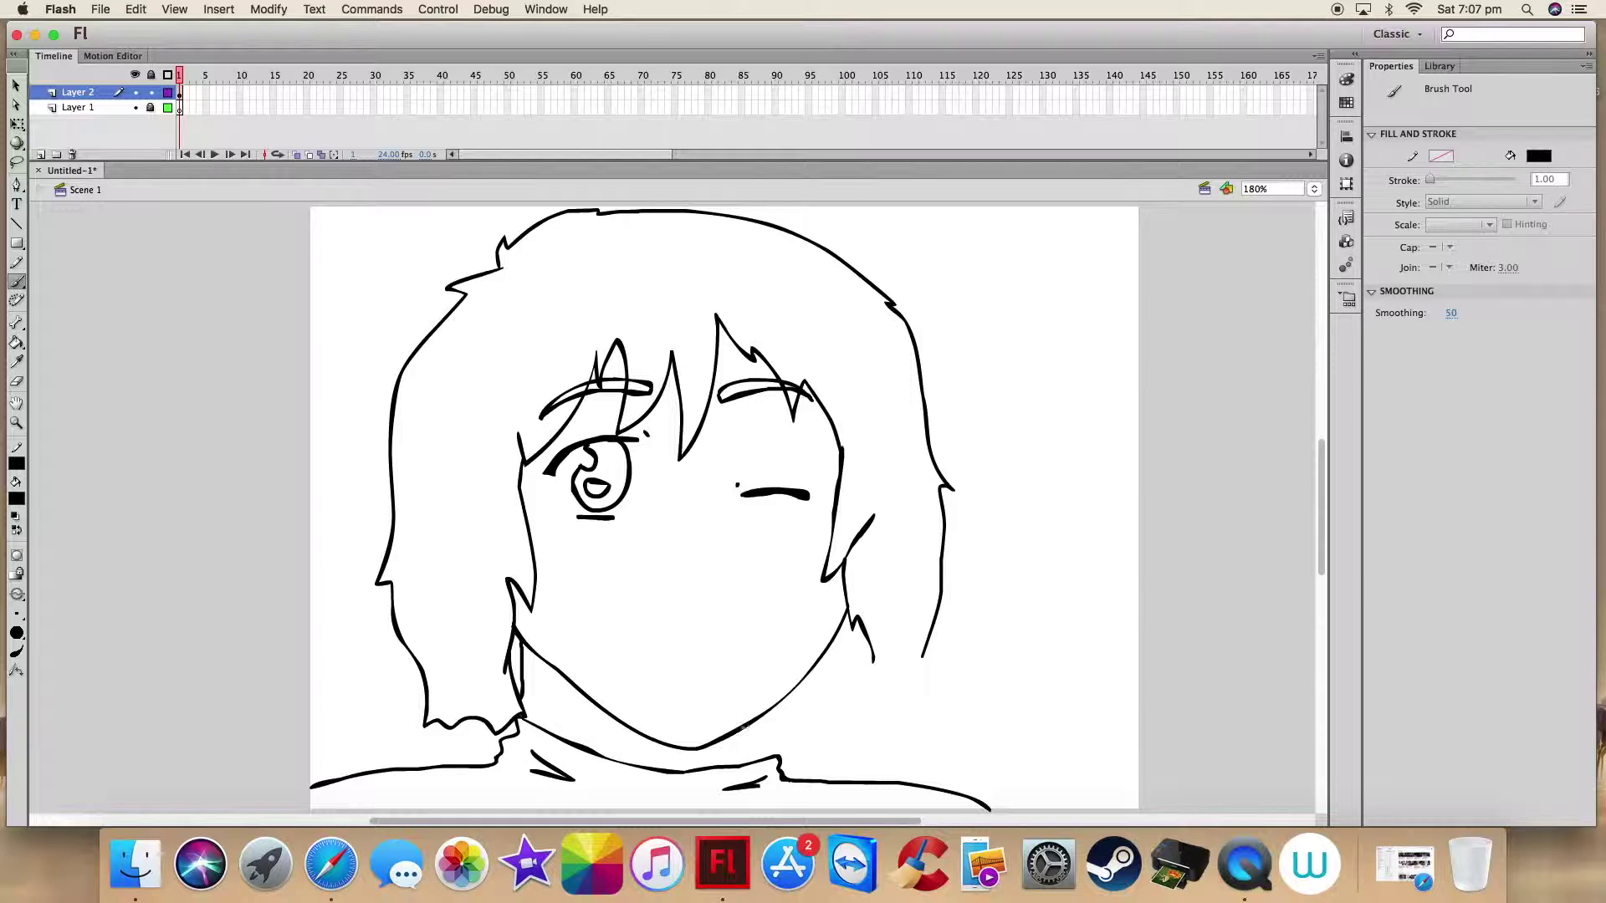
{"action": "mouse_move", "coordinate": [919, 661]}
{"action": "left_mouse_down"}
{"action": "mouse_move", "coordinate": [875, 723]}
{"action": "mouse_move", "coordinate": [780, 759]}
{"action": "left_mouse_up"}
{"action": "left_click", "coordinate": [134, 10]}
{"action": "left_click", "coordinate": [148, 26]}
{"action": "left_click_drag", "start_coordinate": [858, 620], "coordinate": [859, 647]}
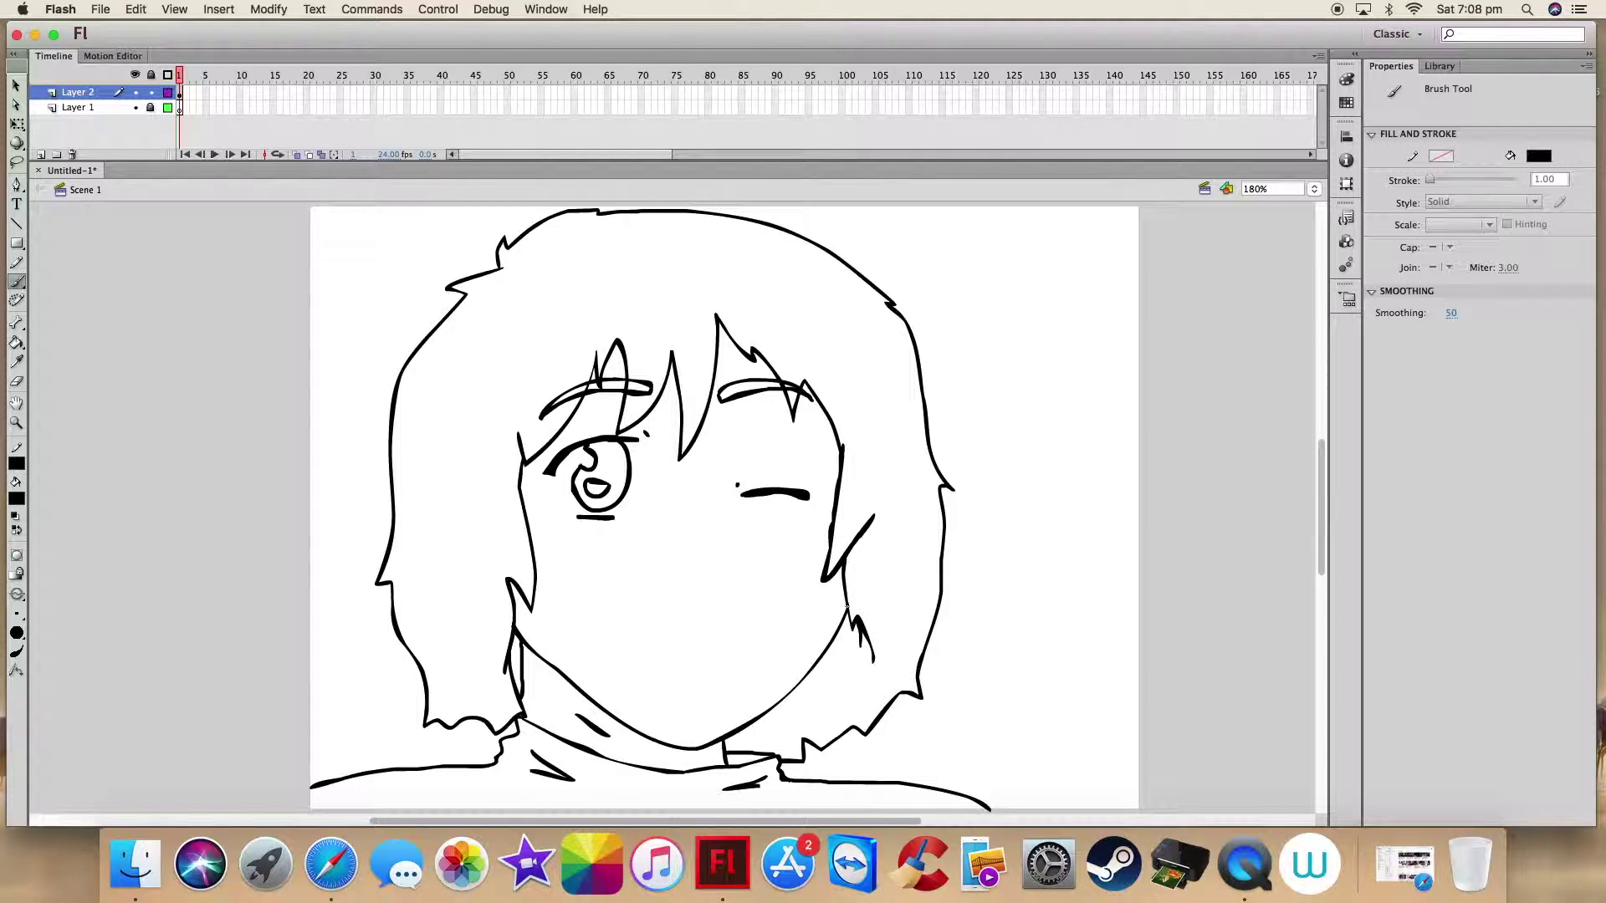
Step: Draw a small nose mark and a thin, slightly curved mouth line on the face
{"action": "left_click", "coordinate": [17, 381]}
{"action": "left_click", "coordinate": [17, 281]}
{"action": "left_click_drag", "start_coordinate": [643, 647], "coordinate": [640, 645]}
Step: Move the closed eye down slightly with Free Transform
{"action": "left_click", "coordinate": [17, 124]}
{"action": "mouse_move", "coordinate": [725, 468]}
{"action": "left_mouse_down"}
{"action": "mouse_move", "coordinate": [835, 531]}
{"action": "mouse_move", "coordinate": [778, 504]}
{"action": "left_mouse_up"}
{"action": "left_click", "coordinate": [784, 541]}
{"action": "key", "text": "b"}
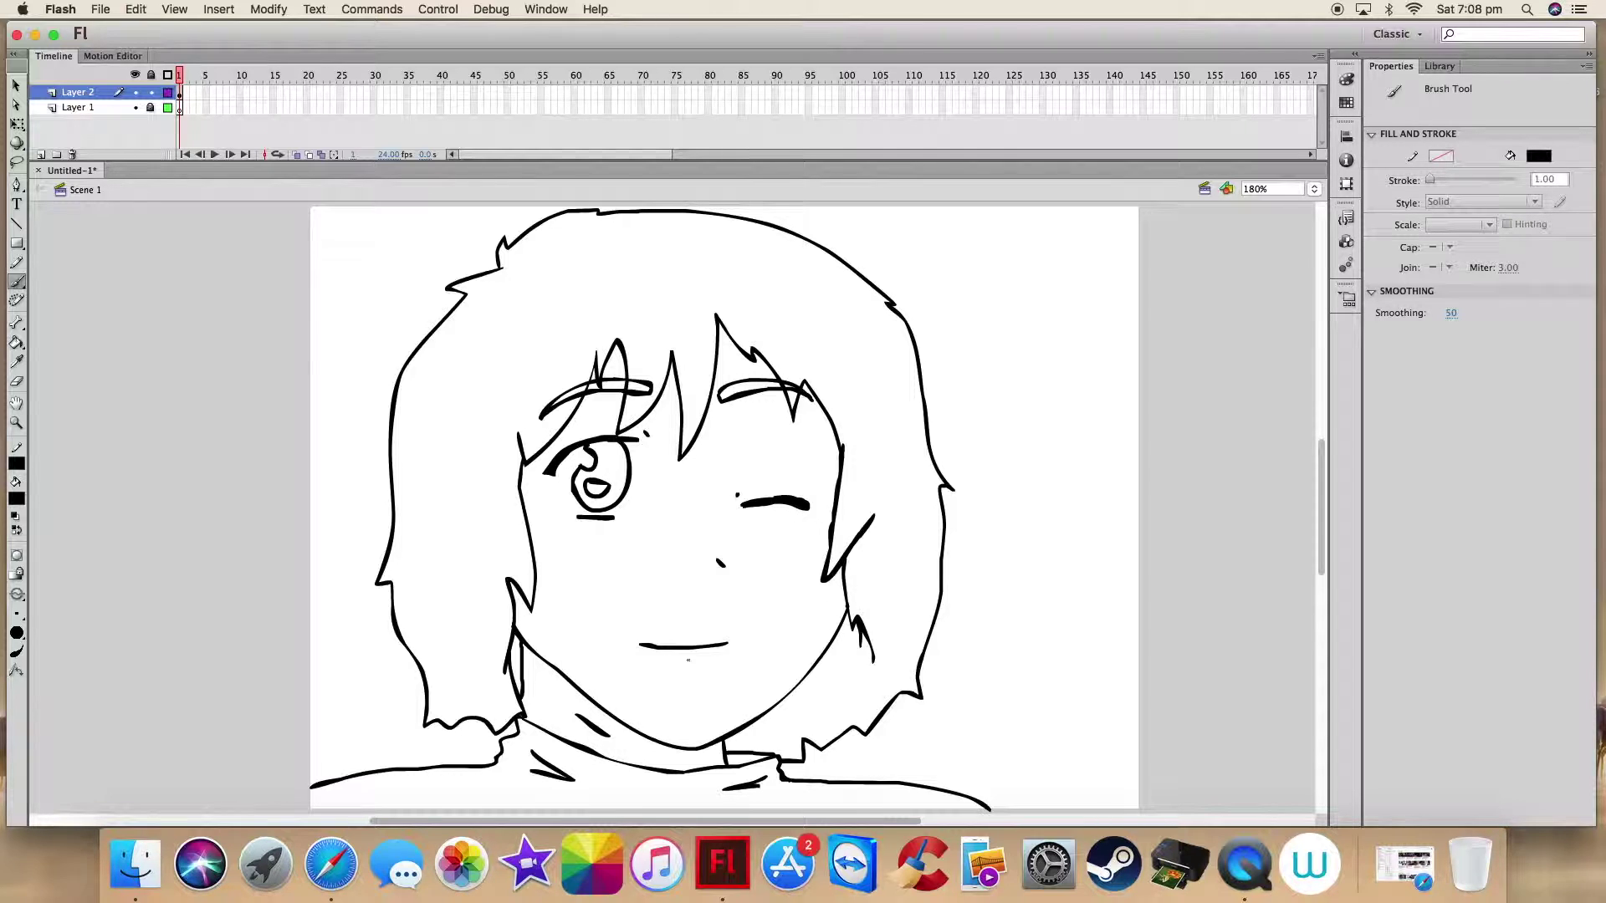
{"action": "left_click_drag", "start_coordinate": [643, 648], "coordinate": [688, 649]}
{"action": "left_click", "coordinate": [135, 9]}
{"action": "left_click", "coordinate": [159, 30]}
Step: Lock Layer 2, unlock Layer 1 and set up the Brush there with an orange fill and a new brush size
{"action": "left_click", "coordinate": [151, 93]}
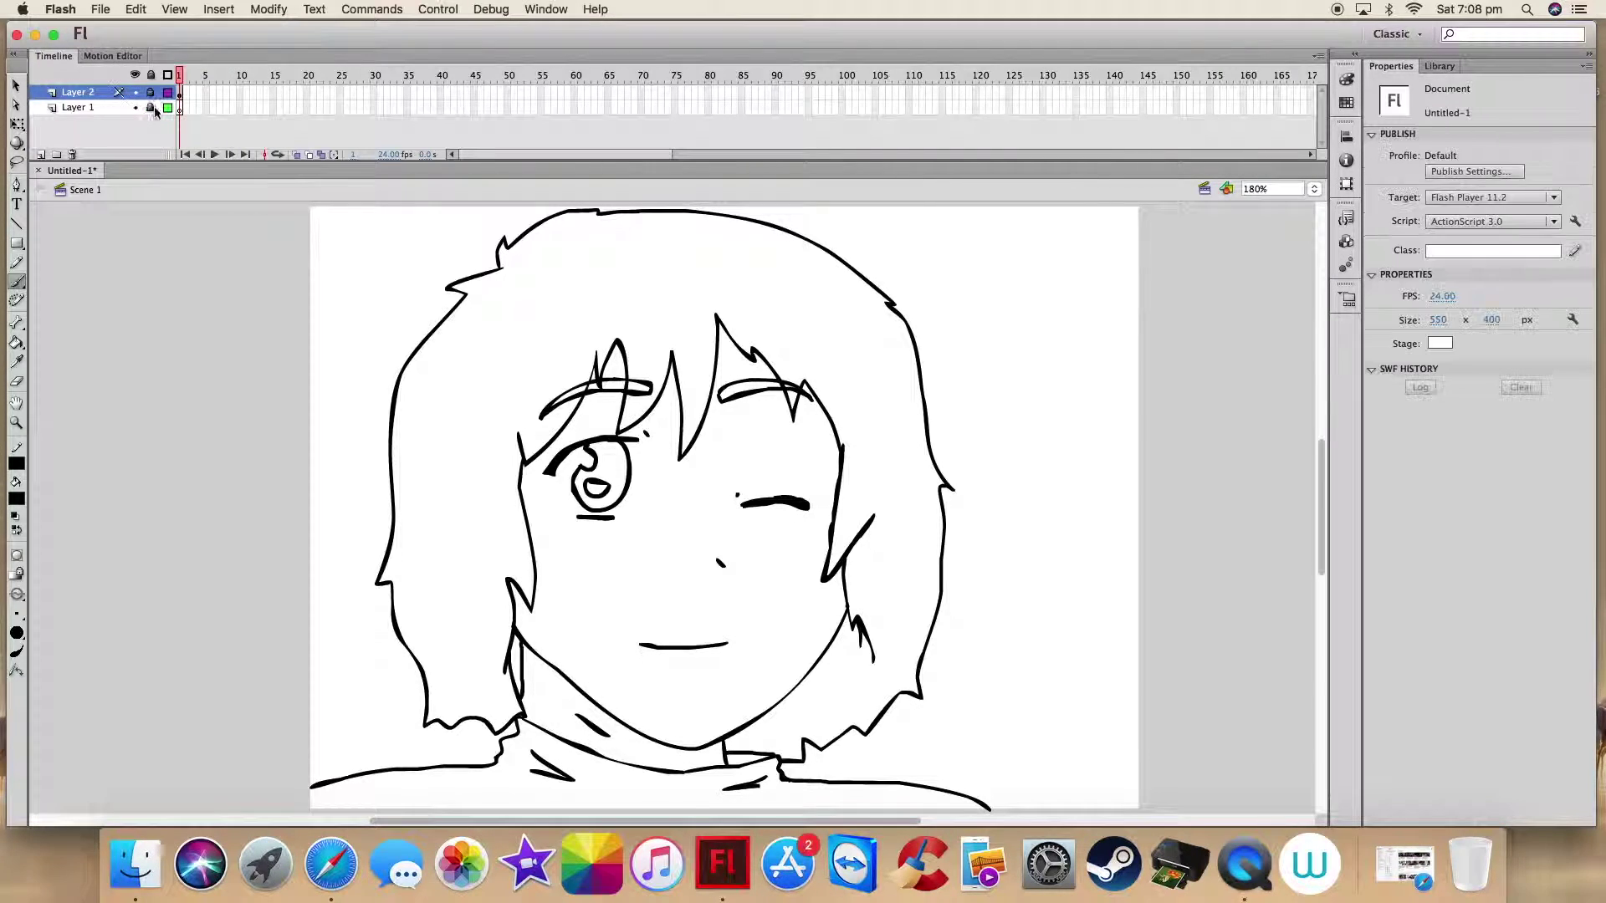
{"action": "left_click", "coordinate": [150, 108]}
{"action": "left_click", "coordinate": [90, 108]}
{"action": "left_click", "coordinate": [170, 407]}
{"action": "left_click", "coordinate": [16, 283]}
{"action": "left_click", "coordinate": [17, 499]}
{"action": "left_click", "coordinate": [248, 617]}
{"action": "left_click", "coordinate": [17, 615]}
{"action": "left_click", "coordinate": [58, 784]}
Step: Brush orange into the hair and fill enclosed hair areas with the Paint Bucket on Layer 1
{"action": "mouse_move", "coordinate": [471, 398]}
{"action": "left_mouse_down"}
{"action": "mouse_move", "coordinate": [435, 495]}
{"action": "mouse_move", "coordinate": [459, 491]}
{"action": "mouse_move", "coordinate": [453, 660]}
{"action": "mouse_move", "coordinate": [452, 585]}
{"action": "mouse_move", "coordinate": [539, 368]}
{"action": "mouse_move", "coordinate": [519, 382]}
{"action": "mouse_move", "coordinate": [435, 351]}
{"action": "mouse_move", "coordinate": [466, 369]}
{"action": "mouse_move", "coordinate": [502, 293]}
{"action": "mouse_move", "coordinate": [533, 278]}
{"action": "mouse_move", "coordinate": [590, 335]}
{"action": "mouse_move", "coordinate": [632, 314]}
{"action": "mouse_move", "coordinate": [635, 384]}
{"action": "mouse_move", "coordinate": [654, 374]}
{"action": "mouse_move", "coordinate": [692, 414]}
{"action": "mouse_move", "coordinate": [627, 301]}
{"action": "mouse_move", "coordinate": [669, 284]}
{"action": "mouse_move", "coordinate": [535, 267]}
{"action": "mouse_move", "coordinate": [577, 227]}
{"action": "mouse_move", "coordinate": [623, 234]}
{"action": "mouse_move", "coordinate": [899, 402]}
{"action": "mouse_move", "coordinate": [834, 351]}
{"action": "mouse_move", "coordinate": [696, 301]}
{"action": "left_mouse_up"}
{"action": "left_click_drag", "start_coordinate": [631, 237], "coordinate": [691, 306]}
{"action": "left_click", "coordinate": [17, 343]}
{"action": "left_click", "coordinate": [740, 272]}
{"action": "left_click", "coordinate": [17, 282]}
{"action": "mouse_move", "coordinate": [851, 644]}
{"action": "left_mouse_down"}
{"action": "mouse_move", "coordinate": [828, 723]}
{"action": "mouse_move", "coordinate": [885, 530]}
{"action": "mouse_move", "coordinate": [851, 657]}
{"action": "left_mouse_up"}
{"action": "left_click", "coordinate": [16, 343]}
{"action": "left_click", "coordinate": [882, 648]}
Step: Set the zoom to 250% and brush orange over the fringe, upper hair and inner edge of the right side lock
{"action": "left_click_drag", "start_coordinate": [1277, 191], "coordinate": [1224, 189]}
{"action": "type", "text": "250"}
{"action": "key", "text": "Return"}
{"action": "left_click", "coordinate": [16, 282]}
{"action": "mouse_move", "coordinate": [662, 230]}
{"action": "left_mouse_down"}
{"action": "mouse_move", "coordinate": [766, 350]}
{"action": "mouse_move", "coordinate": [673, 253]}
{"action": "mouse_move", "coordinate": [686, 227]}
{"action": "mouse_move", "coordinate": [699, 261]}
{"action": "mouse_move", "coordinate": [835, 384]}
{"action": "mouse_move", "coordinate": [825, 335]}
{"action": "mouse_move", "coordinate": [771, 292]}
{"action": "mouse_move", "coordinate": [763, 318]}
{"action": "mouse_move", "coordinate": [736, 236]}
{"action": "left_mouse_up"}
{"action": "mouse_move", "coordinate": [646, 335]}
{"action": "left_mouse_down"}
{"action": "mouse_move", "coordinate": [655, 246]}
{"action": "mouse_move", "coordinate": [622, 414]}
{"action": "mouse_move", "coordinate": [595, 270]}
{"action": "mouse_move", "coordinate": [563, 360]}
{"action": "mouse_move", "coordinate": [528, 395]}
{"action": "mouse_move", "coordinate": [588, 301]}
{"action": "mouse_move", "coordinate": [539, 326]}
{"action": "mouse_move", "coordinate": [513, 269]}
{"action": "mouse_move", "coordinate": [473, 336]}
{"action": "left_mouse_up"}
{"action": "left_click_drag", "start_coordinate": [490, 309], "coordinate": [500, 339]}
{"action": "mouse_move", "coordinate": [388, 403]}
{"action": "left_mouse_down"}
{"action": "mouse_move", "coordinate": [393, 436]}
{"action": "mouse_move", "coordinate": [436, 396]}
{"action": "mouse_move", "coordinate": [404, 429]}
{"action": "mouse_move", "coordinate": [403, 375]}
{"action": "left_mouse_up"}
{"action": "left_click_drag", "start_coordinate": [674, 352], "coordinate": [778, 335]}
{"action": "mouse_move", "coordinate": [835, 443]}
{"action": "left_mouse_down"}
{"action": "mouse_move", "coordinate": [815, 590]}
{"action": "mouse_move", "coordinate": [832, 497]}
{"action": "mouse_move", "coordinate": [855, 640]}
{"action": "left_mouse_up"}
Step: Paint the hair below the right jaw and along the right and upper outline orange
{"action": "scroll", "coordinate": [845, 585], "scroll_direction": "down", "scroll_amount": 5}
{"action": "mouse_move", "coordinate": [678, 656]}
{"action": "left_mouse_down"}
{"action": "mouse_move", "coordinate": [753, 611]}
{"action": "mouse_move", "coordinate": [847, 477]}
{"action": "mouse_move", "coordinate": [695, 661]}
{"action": "mouse_move", "coordinate": [765, 673]}
{"action": "mouse_move", "coordinate": [715, 665]}
{"action": "mouse_move", "coordinate": [795, 656]}
{"action": "mouse_move", "coordinate": [865, 618]}
{"action": "mouse_move", "coordinate": [926, 579]}
{"action": "mouse_move", "coordinate": [905, 577]}
{"action": "mouse_move", "coordinate": [960, 519]}
{"action": "mouse_move", "coordinate": [960, 627]}
{"action": "mouse_move", "coordinate": [951, 525]}
{"action": "mouse_move", "coordinate": [949, 583]}
{"action": "left_mouse_up"}
{"action": "scroll", "coordinate": [904, 587], "scroll_direction": "up", "scroll_amount": 10}
{"action": "scroll", "coordinate": [903, 588], "scroll_direction": "down", "scroll_amount": 6}
{"action": "mouse_move", "coordinate": [916, 428]}
{"action": "left_mouse_down"}
{"action": "mouse_move", "coordinate": [962, 477]}
{"action": "mouse_move", "coordinate": [937, 360]}
{"action": "mouse_move", "coordinate": [918, 514]}
{"action": "mouse_move", "coordinate": [942, 516]}
{"action": "mouse_move", "coordinate": [918, 406]}
{"action": "mouse_move", "coordinate": [744, 309]}
{"action": "mouse_move", "coordinate": [886, 372]}
{"action": "mouse_move", "coordinate": [727, 275]}
{"action": "mouse_move", "coordinate": [824, 328]}
{"action": "mouse_move", "coordinate": [535, 260]}
{"action": "mouse_move", "coordinate": [604, 253]}
{"action": "left_mouse_up"}
{"action": "scroll", "coordinate": [897, 535], "scroll_direction": "up", "scroll_amount": 4}
{"action": "scroll", "coordinate": [897, 536], "scroll_direction": "up", "scroll_amount": 1}
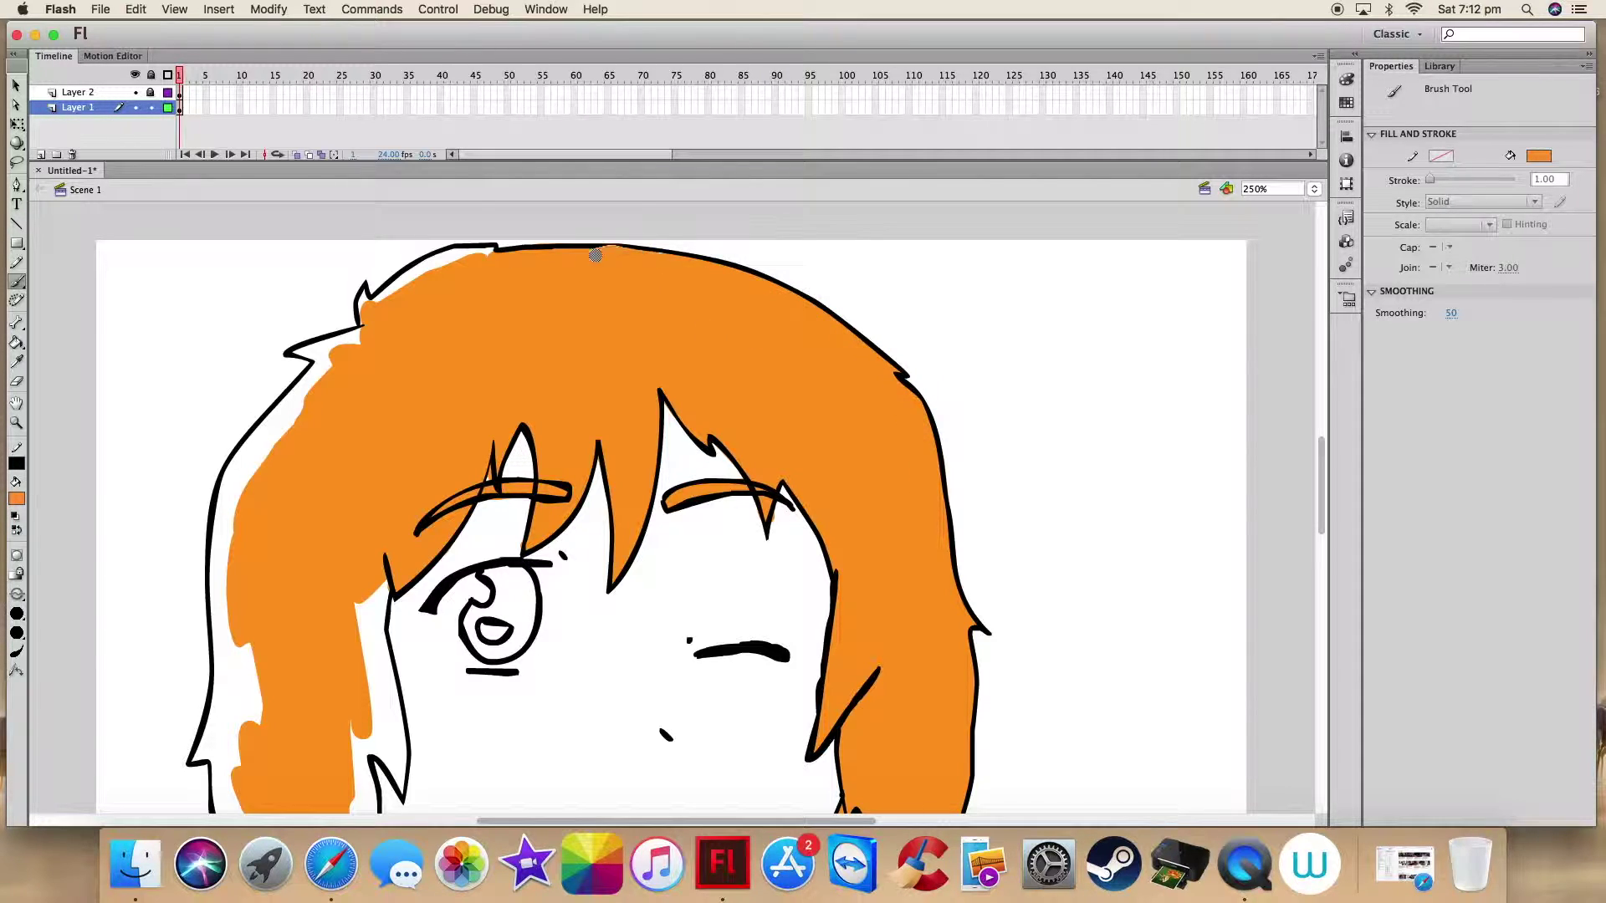
Step: Fill the remaining white gaps on the upper and left side of the hair with orange, down to the tips
{"action": "mouse_move", "coordinate": [492, 253]}
{"action": "left_mouse_down"}
{"action": "mouse_move", "coordinate": [362, 304]}
{"action": "mouse_move", "coordinate": [301, 351]}
{"action": "mouse_move", "coordinate": [359, 330]}
{"action": "mouse_move", "coordinate": [305, 418]}
{"action": "left_mouse_up"}
{"action": "scroll", "coordinate": [228, 382], "scroll_direction": "down", "scroll_amount": 3}
{"action": "mouse_move", "coordinate": [229, 382]}
{"action": "left_mouse_down"}
{"action": "mouse_move", "coordinate": [293, 288]}
{"action": "mouse_move", "coordinate": [225, 435]}
{"action": "mouse_move", "coordinate": [216, 568]}
{"action": "mouse_move", "coordinate": [213, 426]}
{"action": "mouse_move", "coordinate": [201, 463]}
{"action": "left_mouse_up"}
{"action": "left_click", "coordinate": [17, 382]}
{"action": "left_click", "coordinate": [16, 282]}
{"action": "left_click_drag", "start_coordinate": [380, 489], "coordinate": [370, 594]}
{"action": "scroll", "coordinate": [370, 568], "scroll_direction": "down", "scroll_amount": 6}
{"action": "mouse_move", "coordinate": [220, 339]}
{"action": "left_mouse_down"}
{"action": "mouse_move", "coordinate": [205, 430]}
{"action": "mouse_move", "coordinate": [230, 456]}
{"action": "mouse_move", "coordinate": [274, 402]}
{"action": "mouse_move", "coordinate": [261, 627]}
{"action": "mouse_move", "coordinate": [353, 637]}
{"action": "mouse_move", "coordinate": [376, 614]}
{"action": "mouse_move", "coordinate": [355, 514]}
{"action": "mouse_move", "coordinate": [276, 598]}
{"action": "mouse_move", "coordinate": [256, 503]}
{"action": "mouse_move", "coordinate": [282, 595]}
{"action": "left_mouse_up"}
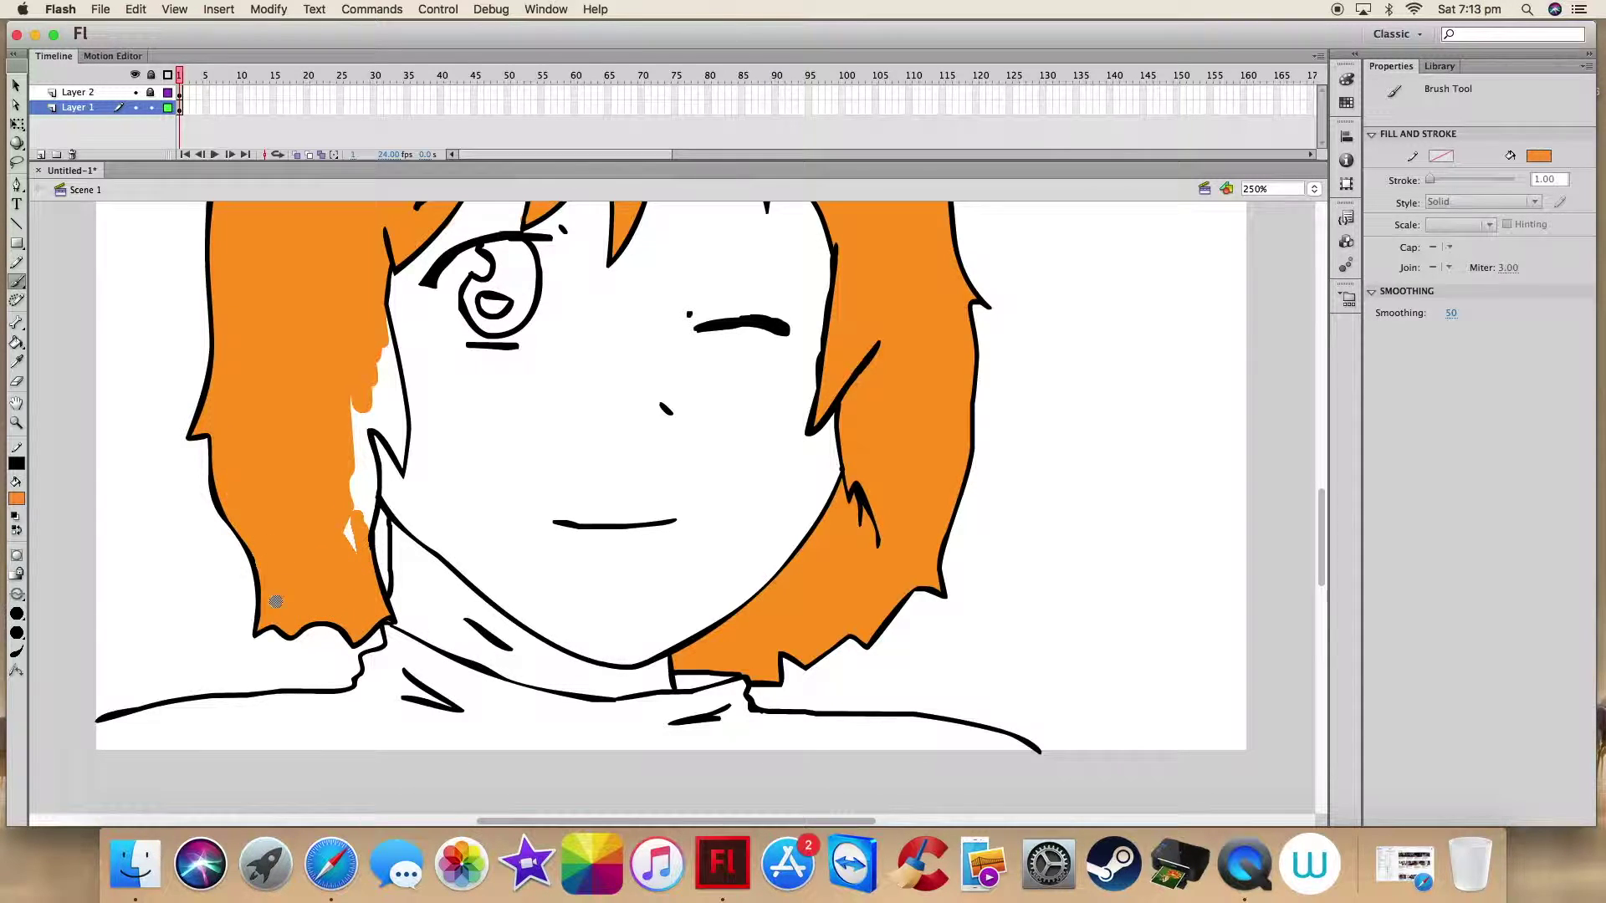
{"action": "mouse_move", "coordinate": [378, 514]}
{"action": "left_mouse_down"}
{"action": "mouse_move", "coordinate": [359, 435]}
{"action": "mouse_move", "coordinate": [397, 585]}
{"action": "mouse_move", "coordinate": [385, 465]}
{"action": "left_mouse_up"}
Step: Paint both eyebrows darker orange and shade the edges of the fringe spikes with the same colour
{"action": "scroll", "coordinate": [408, 506], "scroll_direction": "up", "scroll_amount": 3}
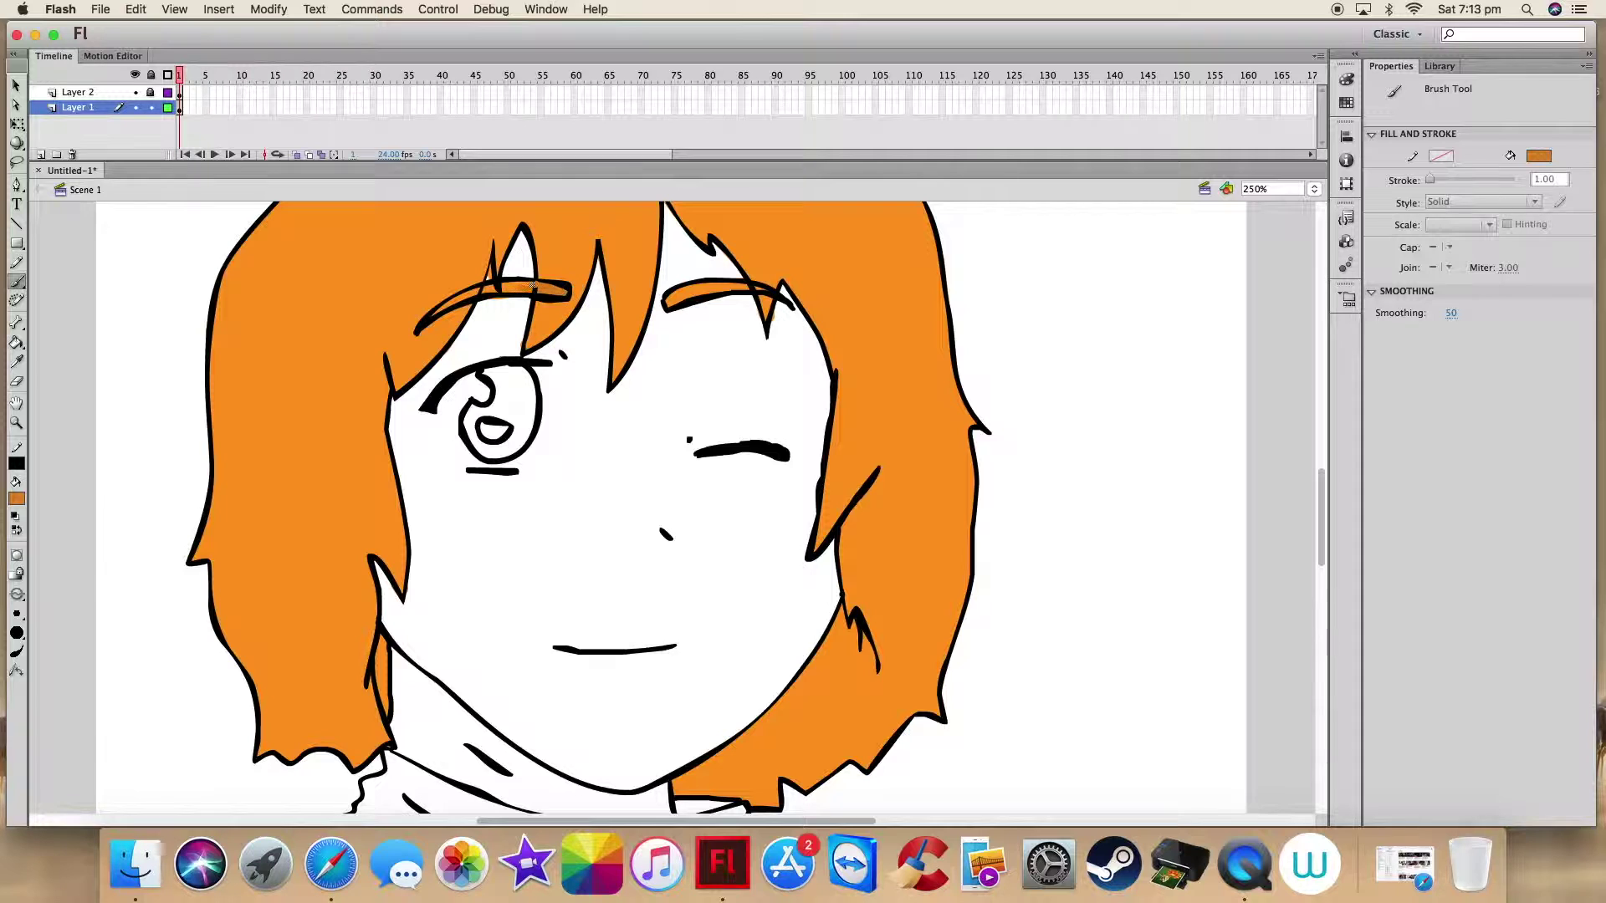
{"action": "mouse_move", "coordinate": [532, 284]}
{"action": "left_mouse_down"}
{"action": "mouse_move", "coordinate": [440, 310]}
{"action": "mouse_move", "coordinate": [537, 290]}
{"action": "left_mouse_up"}
{"action": "scroll", "coordinate": [537, 291], "scroll_direction": "up", "scroll_amount": 2}
{"action": "mouse_move", "coordinate": [679, 342]}
{"action": "left_mouse_down"}
{"action": "mouse_move", "coordinate": [669, 351]}
{"action": "mouse_move", "coordinate": [763, 353]}
{"action": "left_mouse_up"}
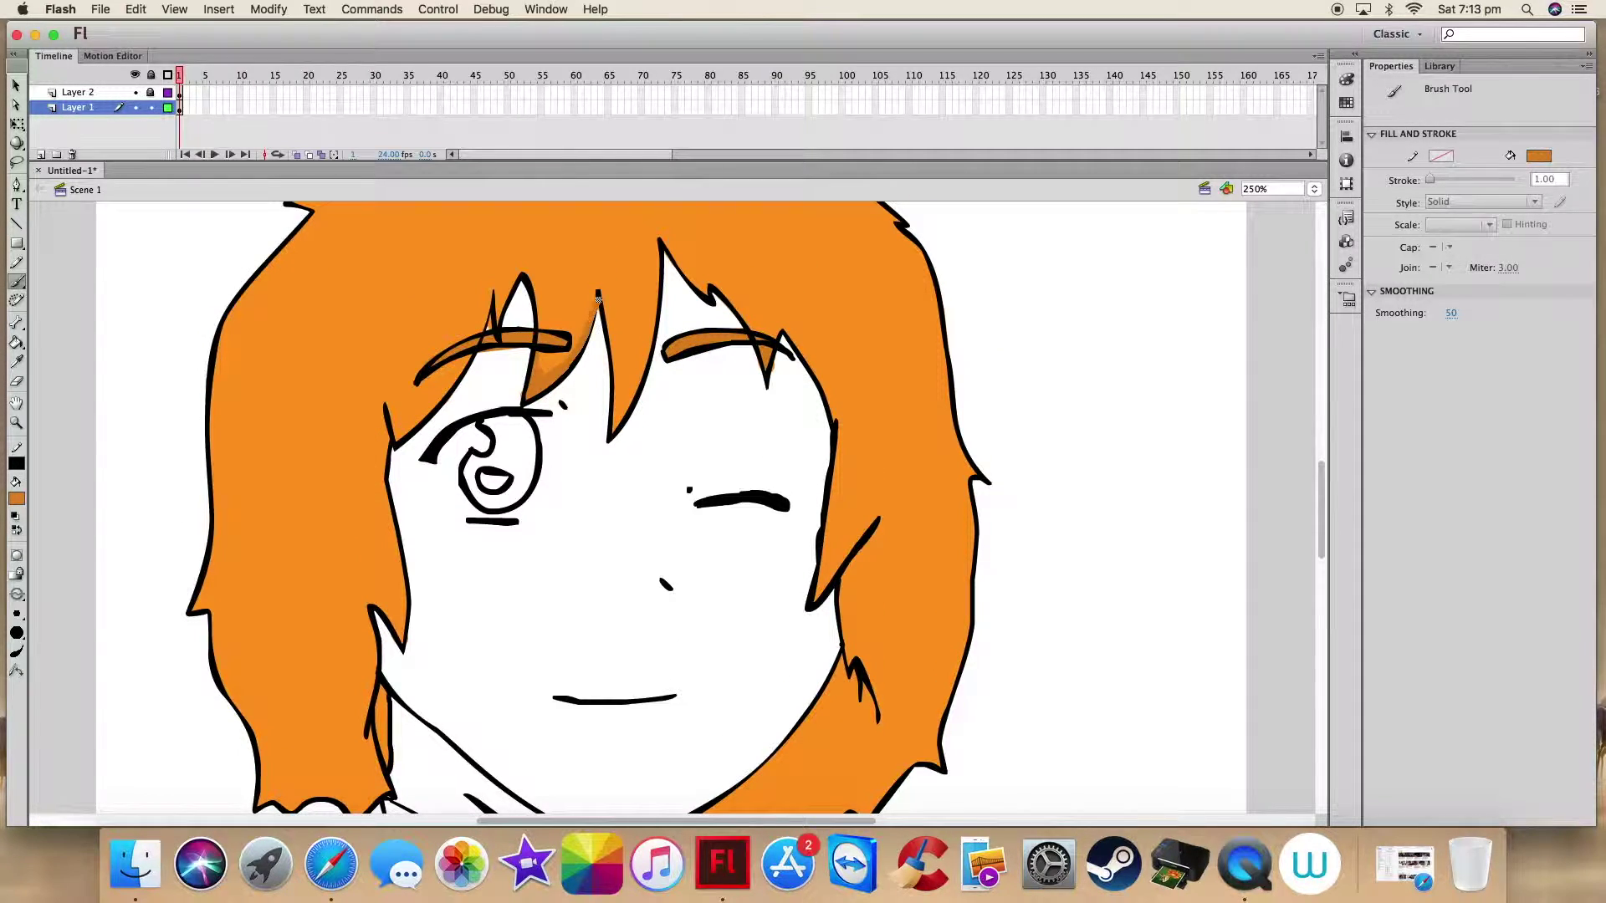
{"action": "left_click_drag", "start_coordinate": [653, 316], "coordinate": [659, 284]}
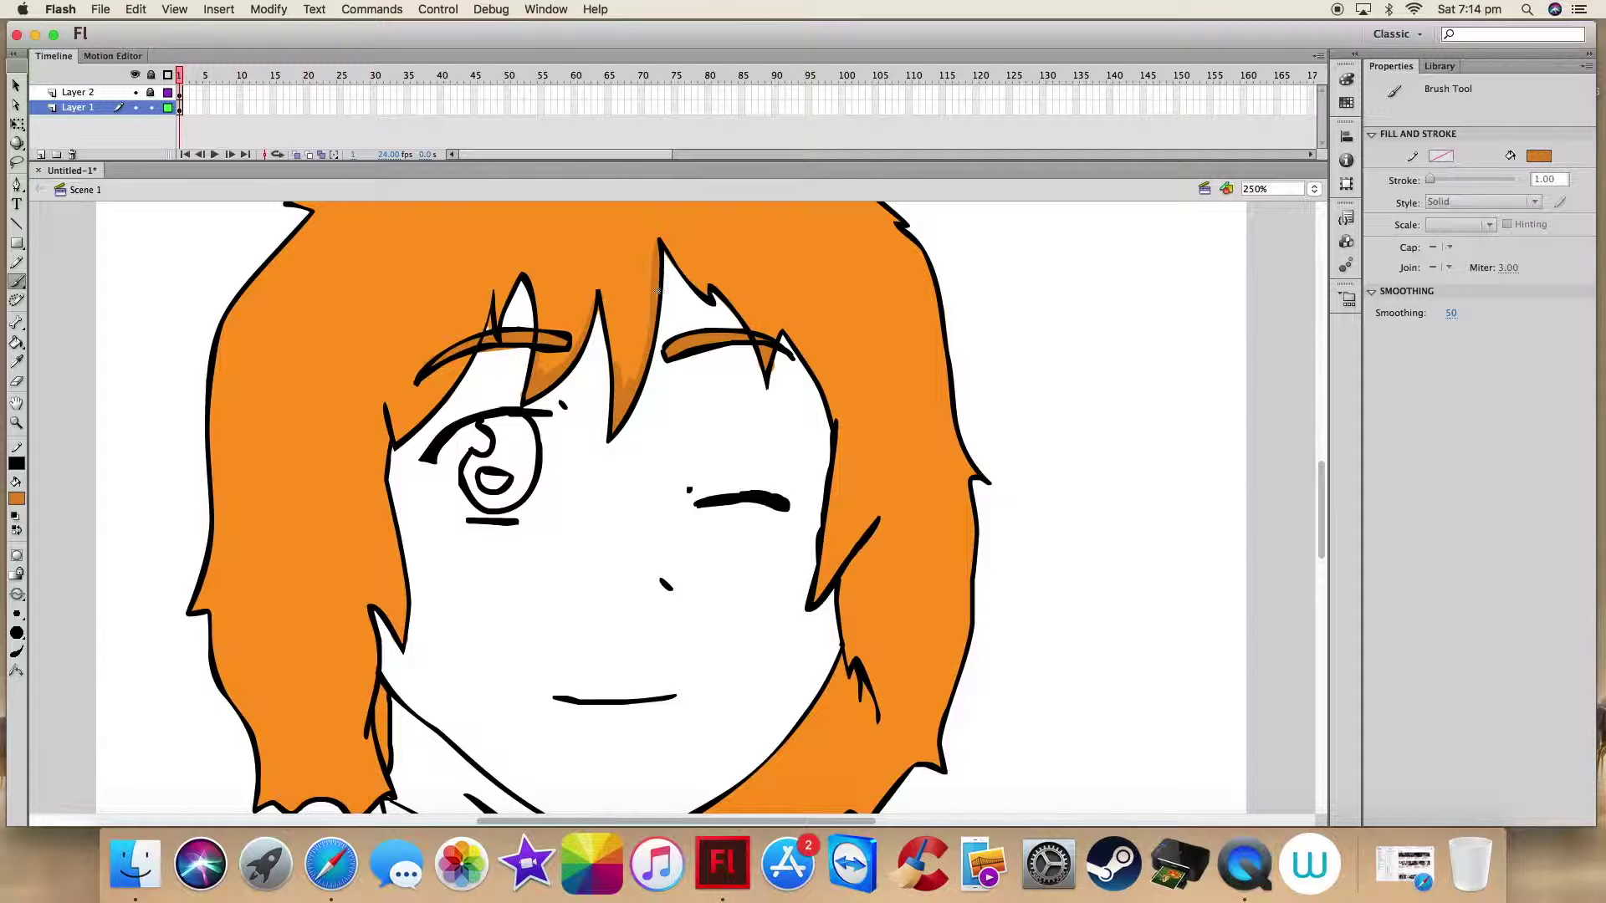
{"action": "mouse_move", "coordinate": [388, 407]}
{"action": "left_mouse_down"}
{"action": "mouse_move", "coordinate": [412, 430]}
{"action": "mouse_move", "coordinate": [432, 374]}
{"action": "left_mouse_up"}
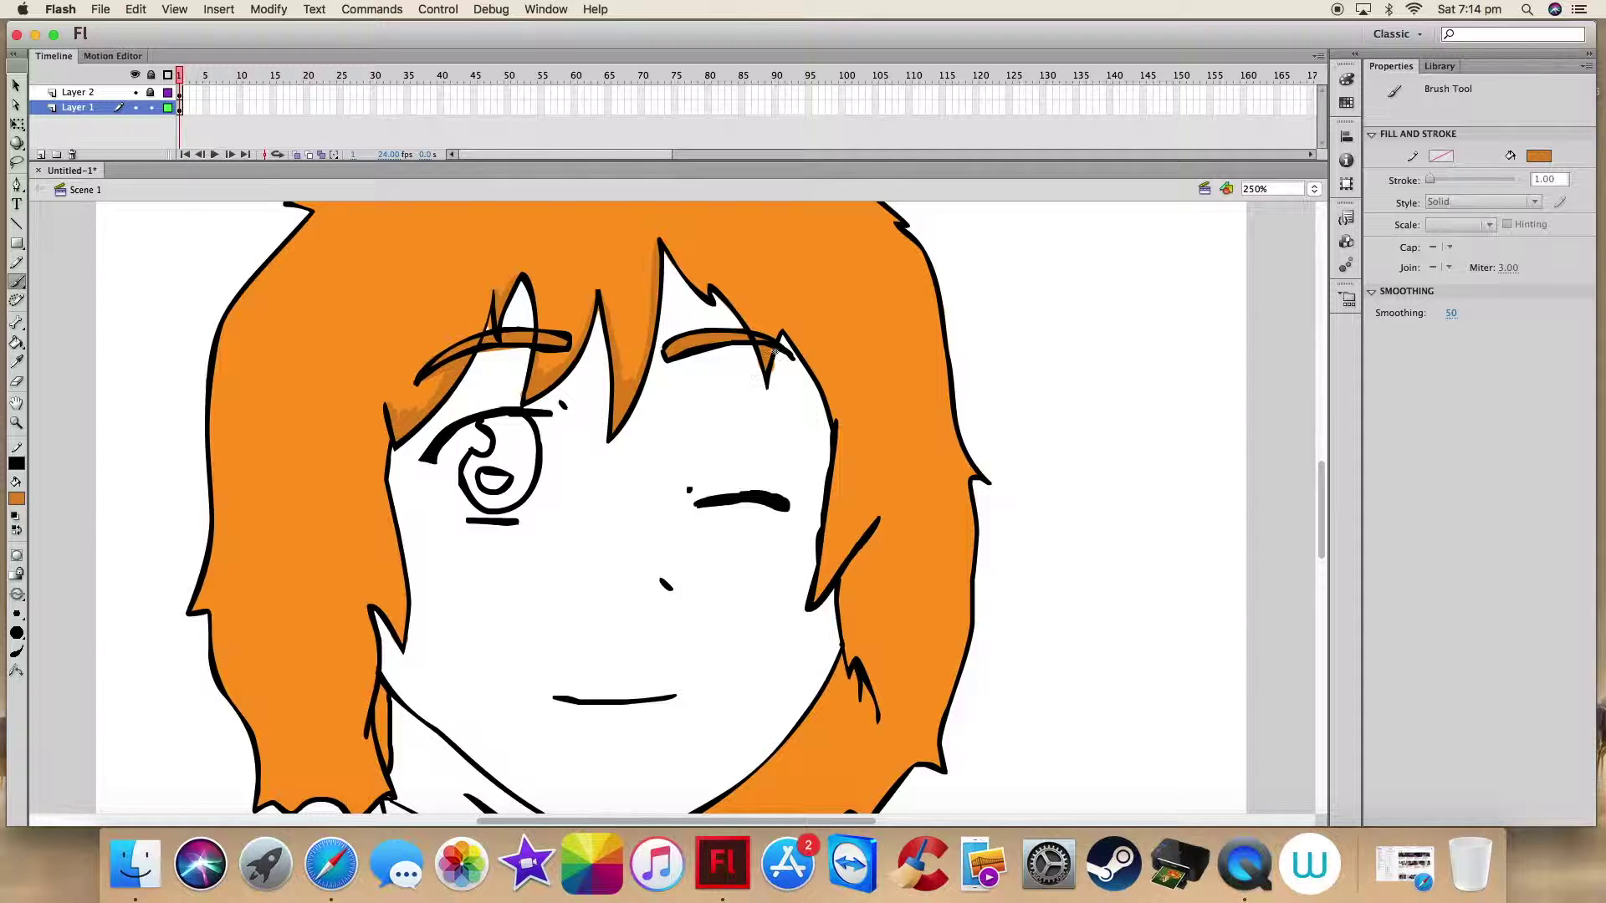
Step: Shade the hair behind the right jaw and under the right side lock in darker orange, changing the brush size
{"action": "scroll", "coordinate": [389, 460], "scroll_direction": "down", "scroll_amount": 5}
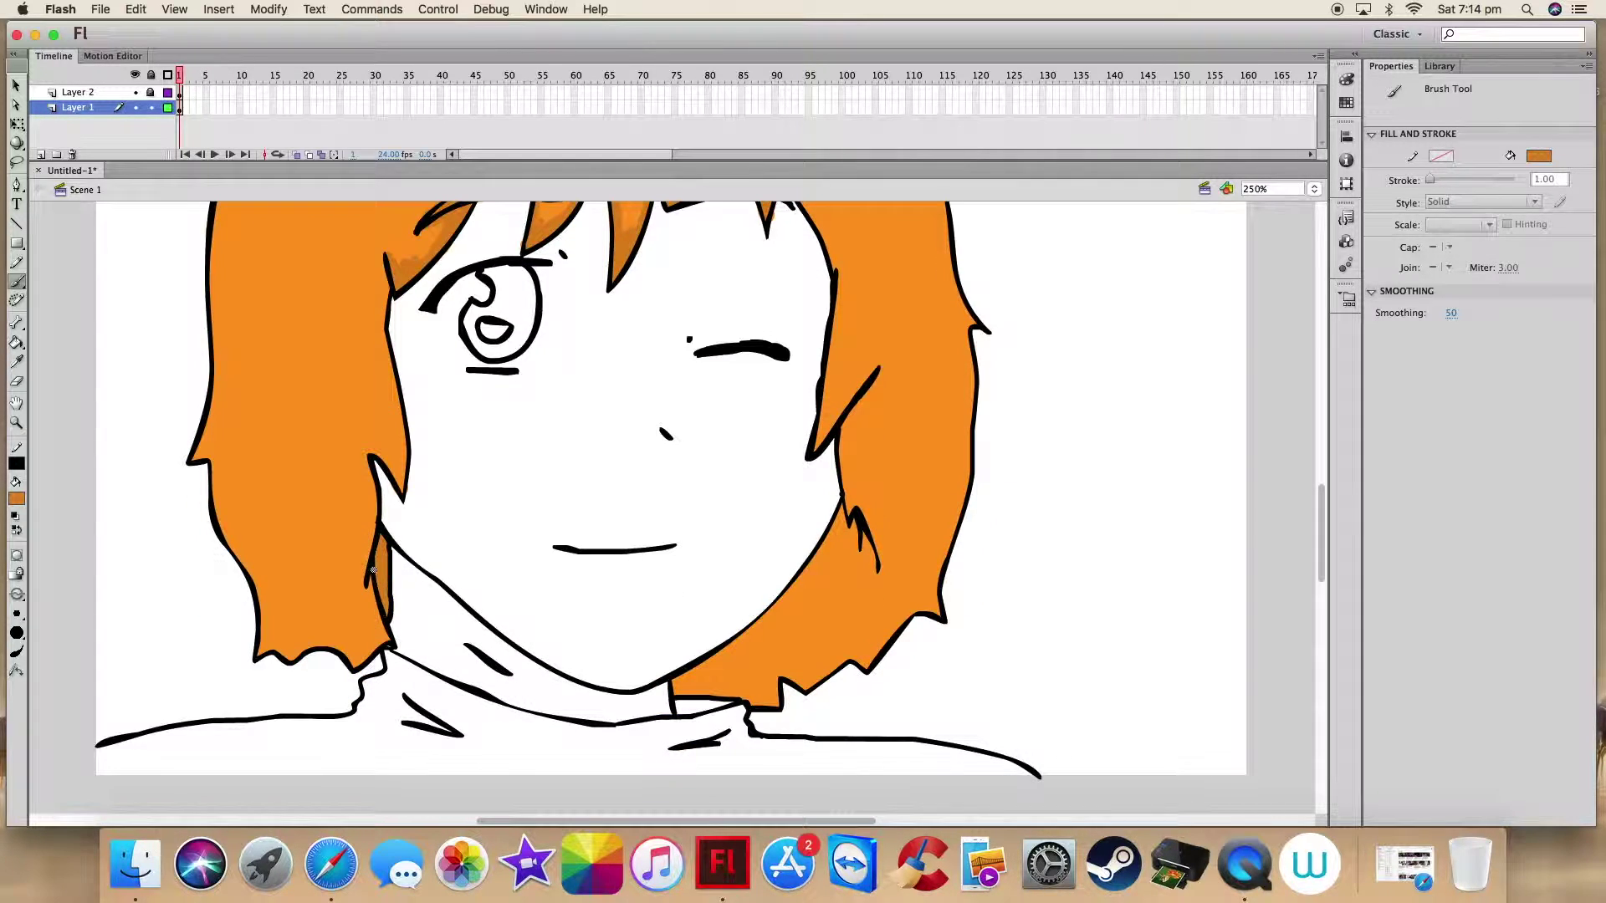
{"action": "mouse_move", "coordinate": [673, 681]}
{"action": "left_mouse_down"}
{"action": "mouse_move", "coordinate": [719, 669]}
{"action": "mouse_move", "coordinate": [773, 702]}
{"action": "mouse_move", "coordinate": [723, 686]}
{"action": "mouse_move", "coordinate": [849, 506]}
{"action": "mouse_move", "coordinate": [866, 565]}
{"action": "mouse_move", "coordinate": [727, 652]}
{"action": "left_mouse_up"}
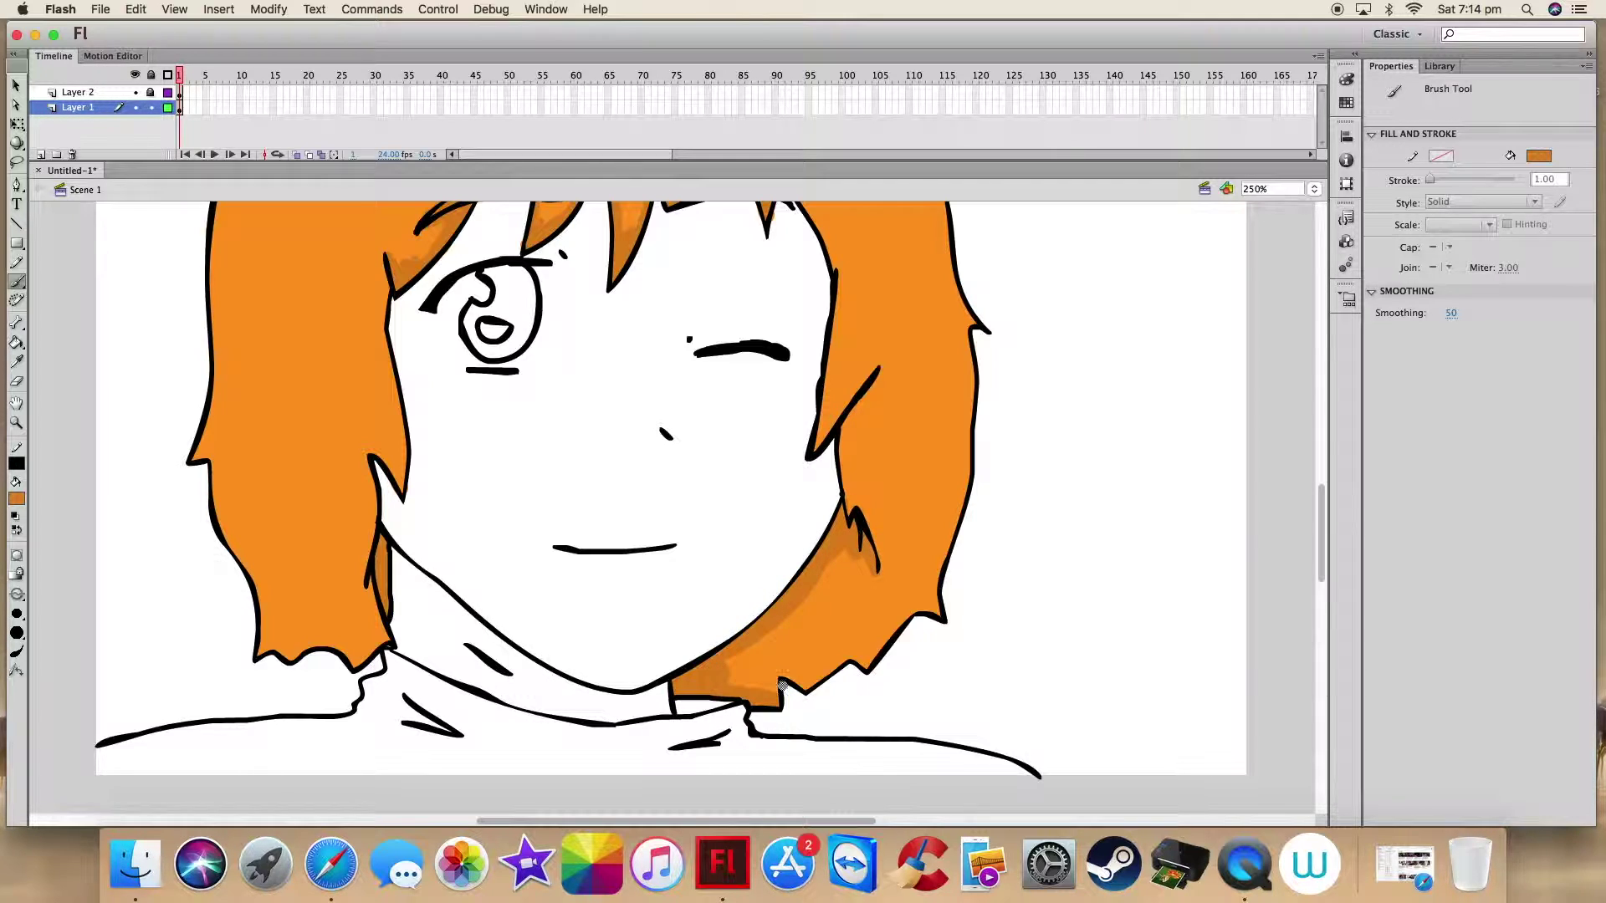
{"action": "left_click", "coordinate": [17, 614]}
{"action": "left_click", "coordinate": [51, 686]}
{"action": "left_click_drag", "start_coordinate": [878, 373], "coordinate": [847, 507]}
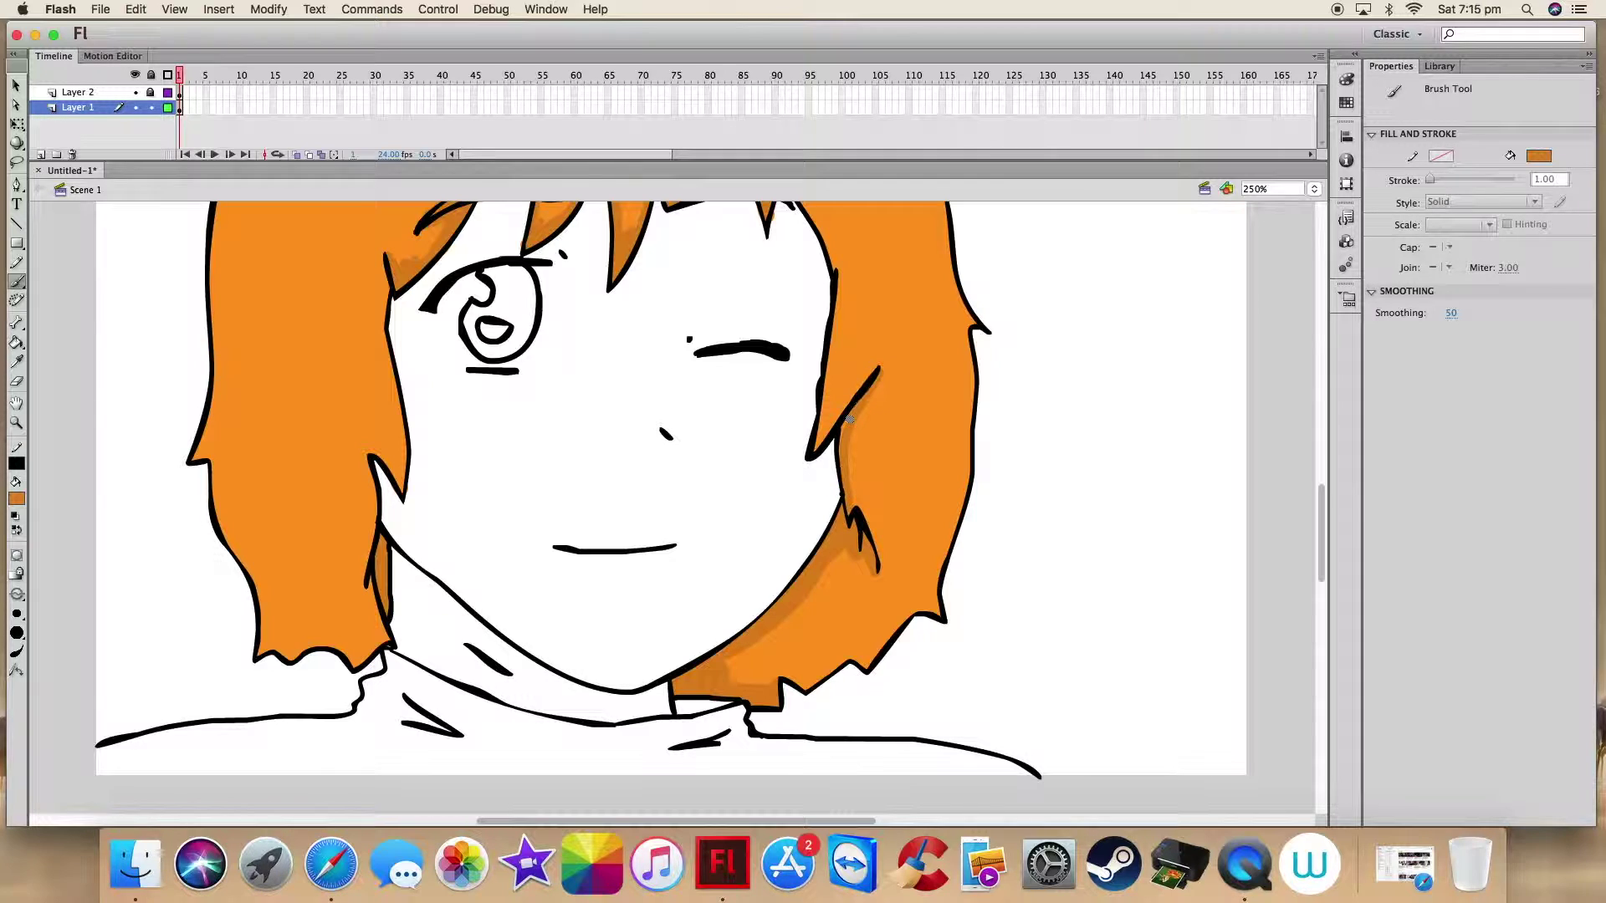
Step: Add darker orange shading along the jagged lower ends of the hair on the right
{"action": "scroll", "coordinate": [844, 421], "scroll_direction": "down", "scroll_amount": 3}
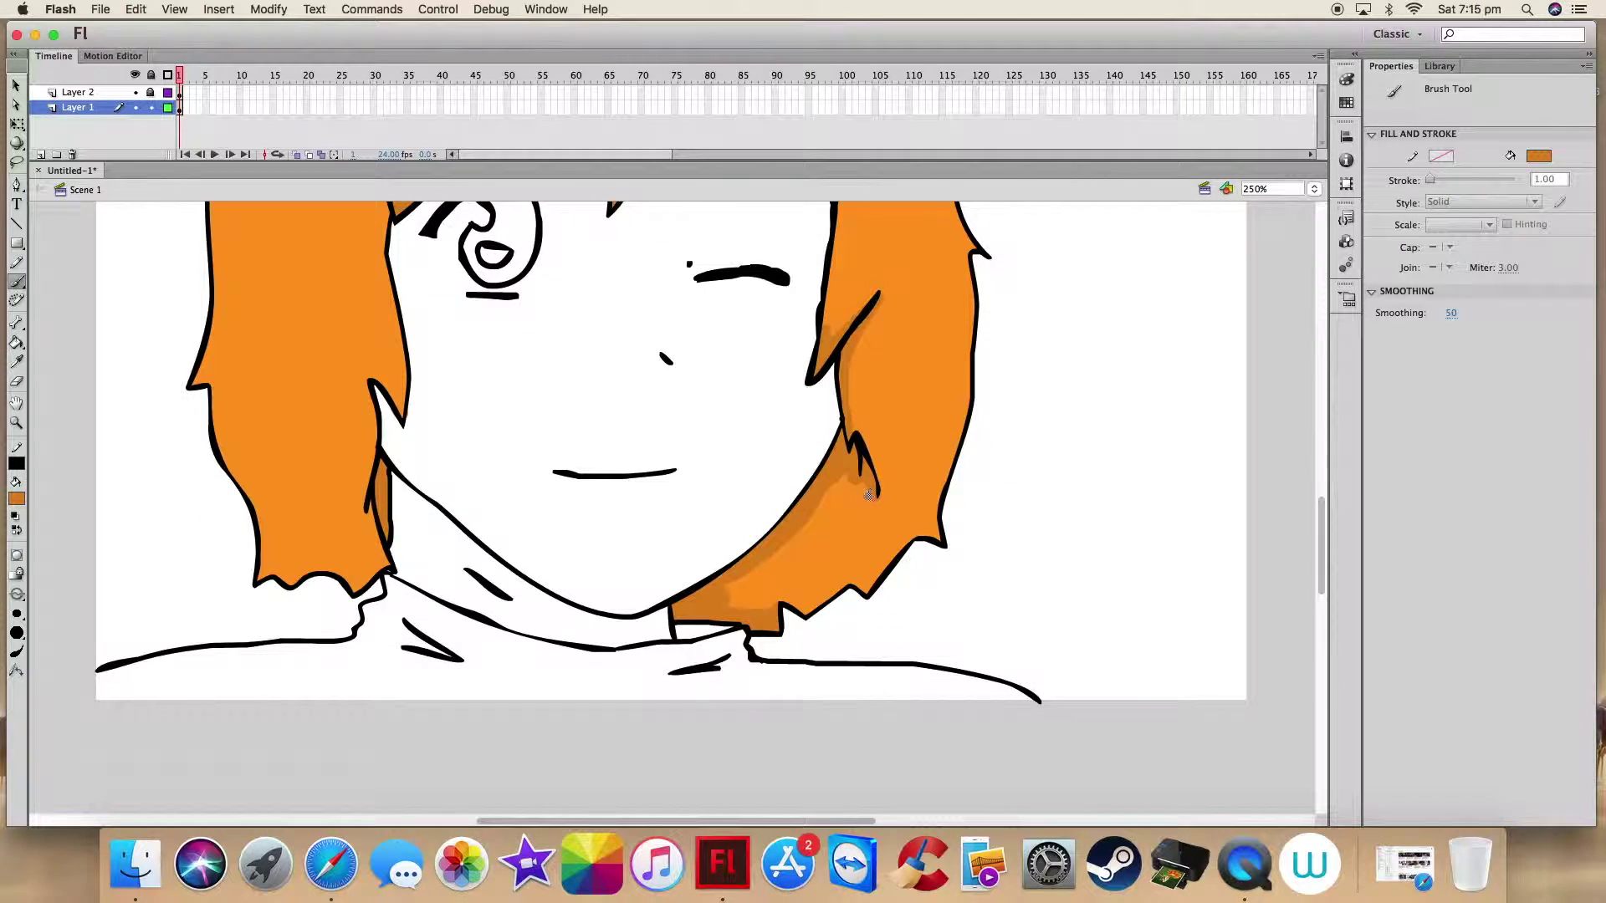
{"action": "left_click_drag", "start_coordinate": [805, 613], "coordinate": [864, 585]}
{"action": "left_click_drag", "start_coordinate": [936, 539], "coordinate": [929, 520]}
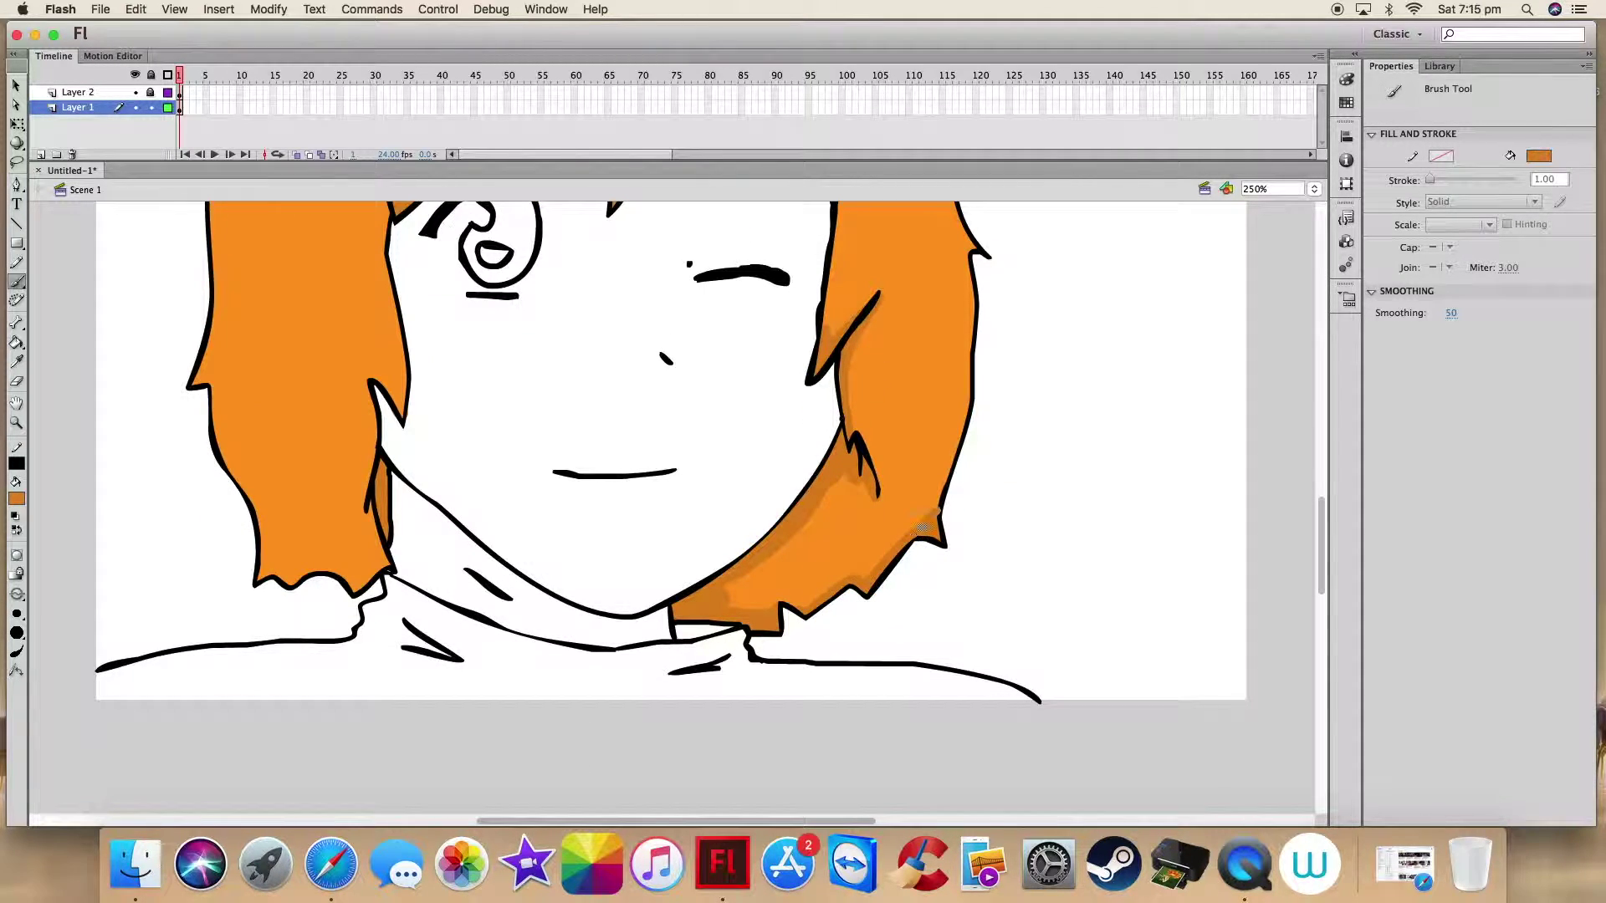
{"action": "left_click_drag", "start_coordinate": [775, 602], "coordinate": [724, 607]}
{"action": "scroll", "coordinate": [585, 552], "scroll_direction": "down", "scroll_amount": 2}
{"action": "scroll", "coordinate": [399, 509], "scroll_direction": "up", "scroll_amount": 6}
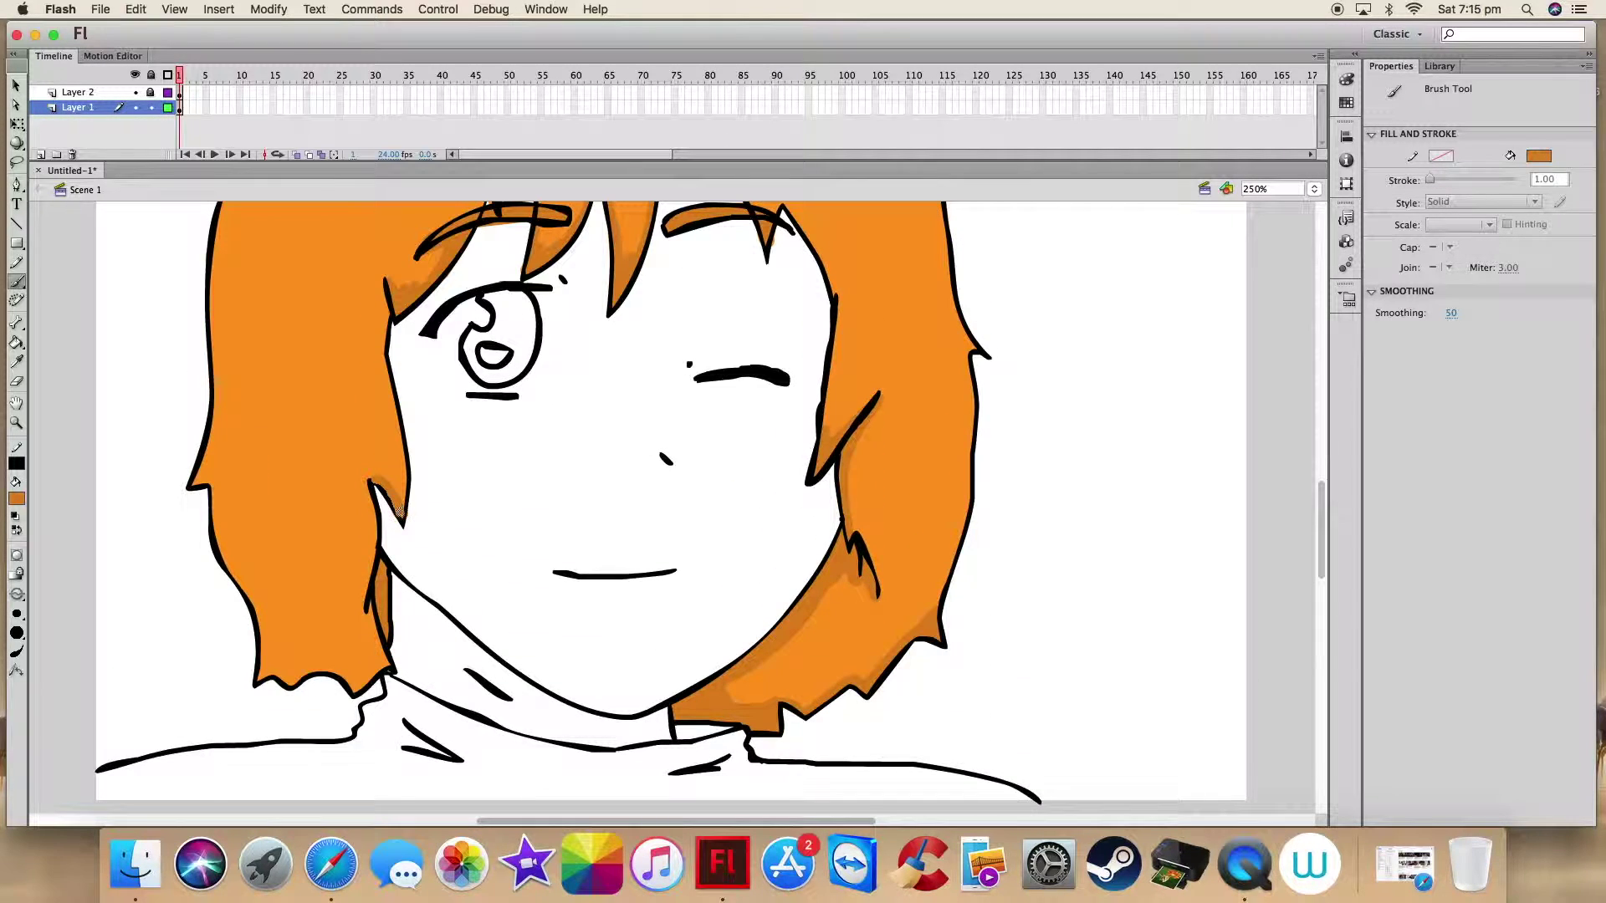
Step: Shade the jagged lower ends of the hair on the left with darker orange
{"action": "mouse_move", "coordinate": [289, 679]}
{"action": "left_mouse_down"}
{"action": "mouse_move", "coordinate": [387, 664]}
{"action": "mouse_move", "coordinate": [349, 674]}
{"action": "mouse_move", "coordinate": [368, 624]}
{"action": "left_mouse_up"}
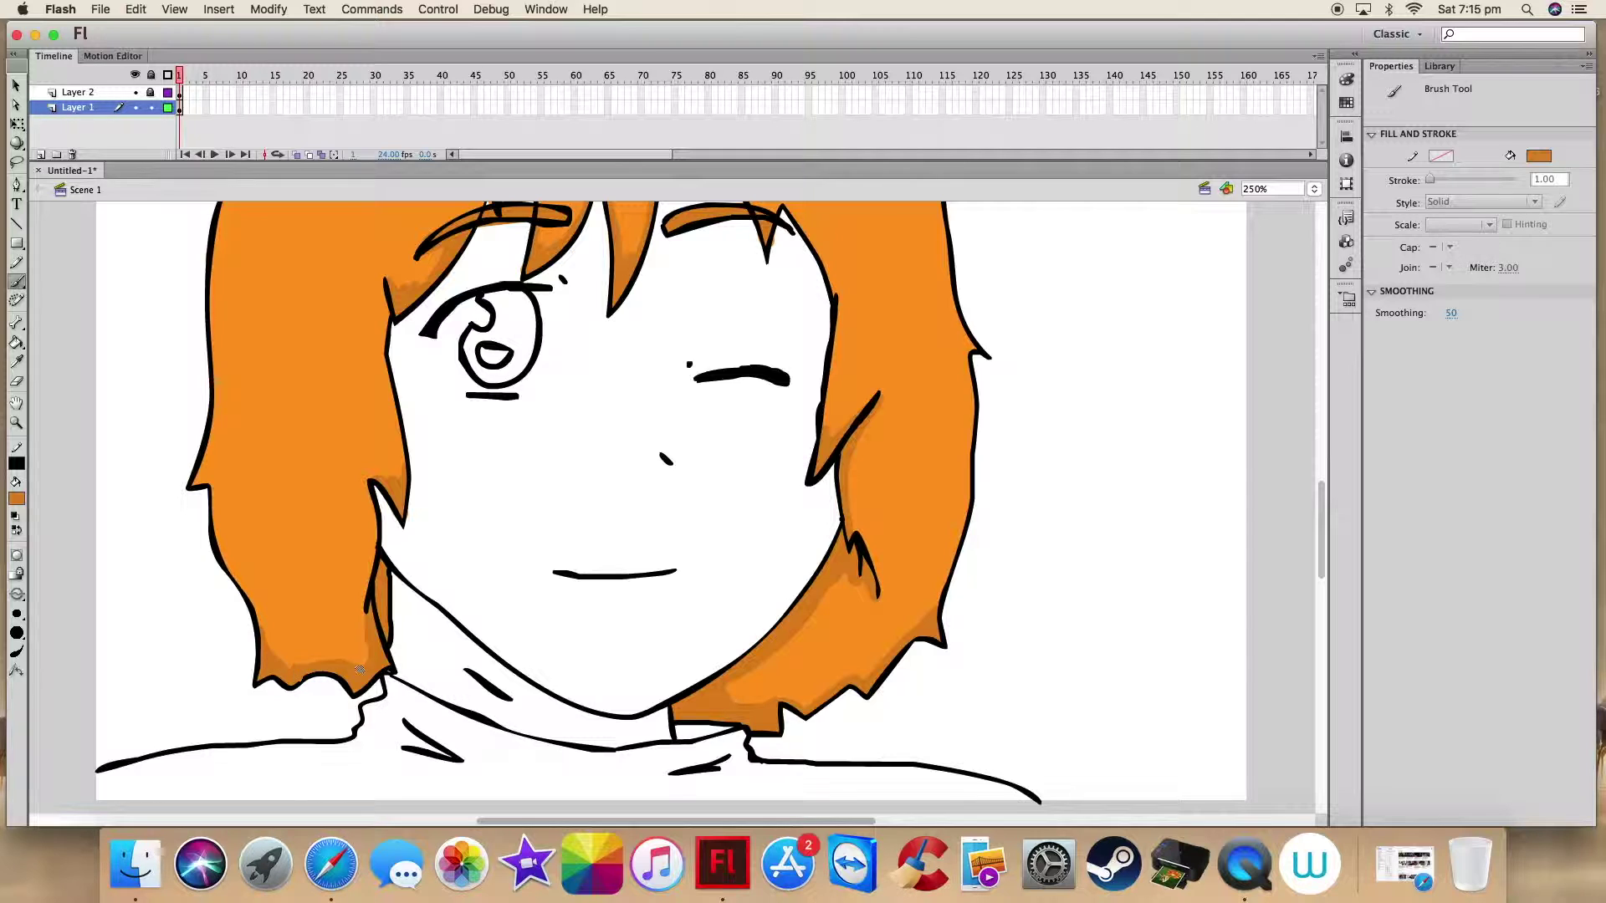
{"action": "scroll", "coordinate": [334, 586], "scroll_direction": "up", "scroll_amount": 5}
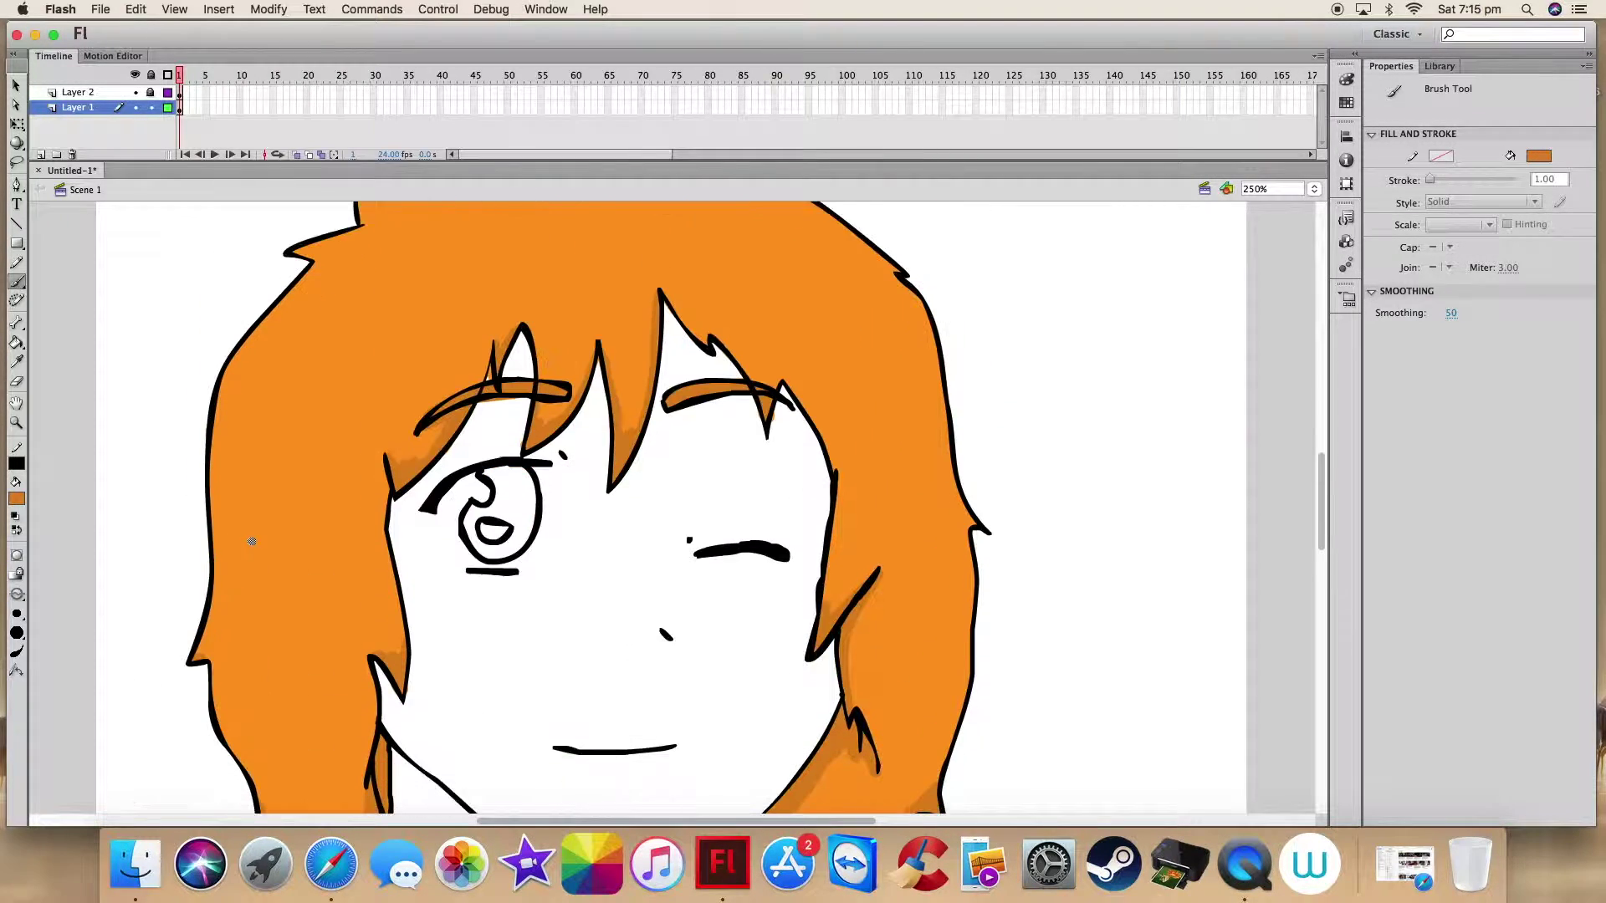
Step: Mix a lighter orange and brush a highlight band across the fringe and both sides of the hair, plus a patch near the upper-left tuft
{"action": "key", "text": "k"}
{"action": "left_click", "coordinate": [17, 498]}
{"action": "left_click", "coordinate": [282, 513]}
{"action": "left_click", "coordinate": [844, 266]}
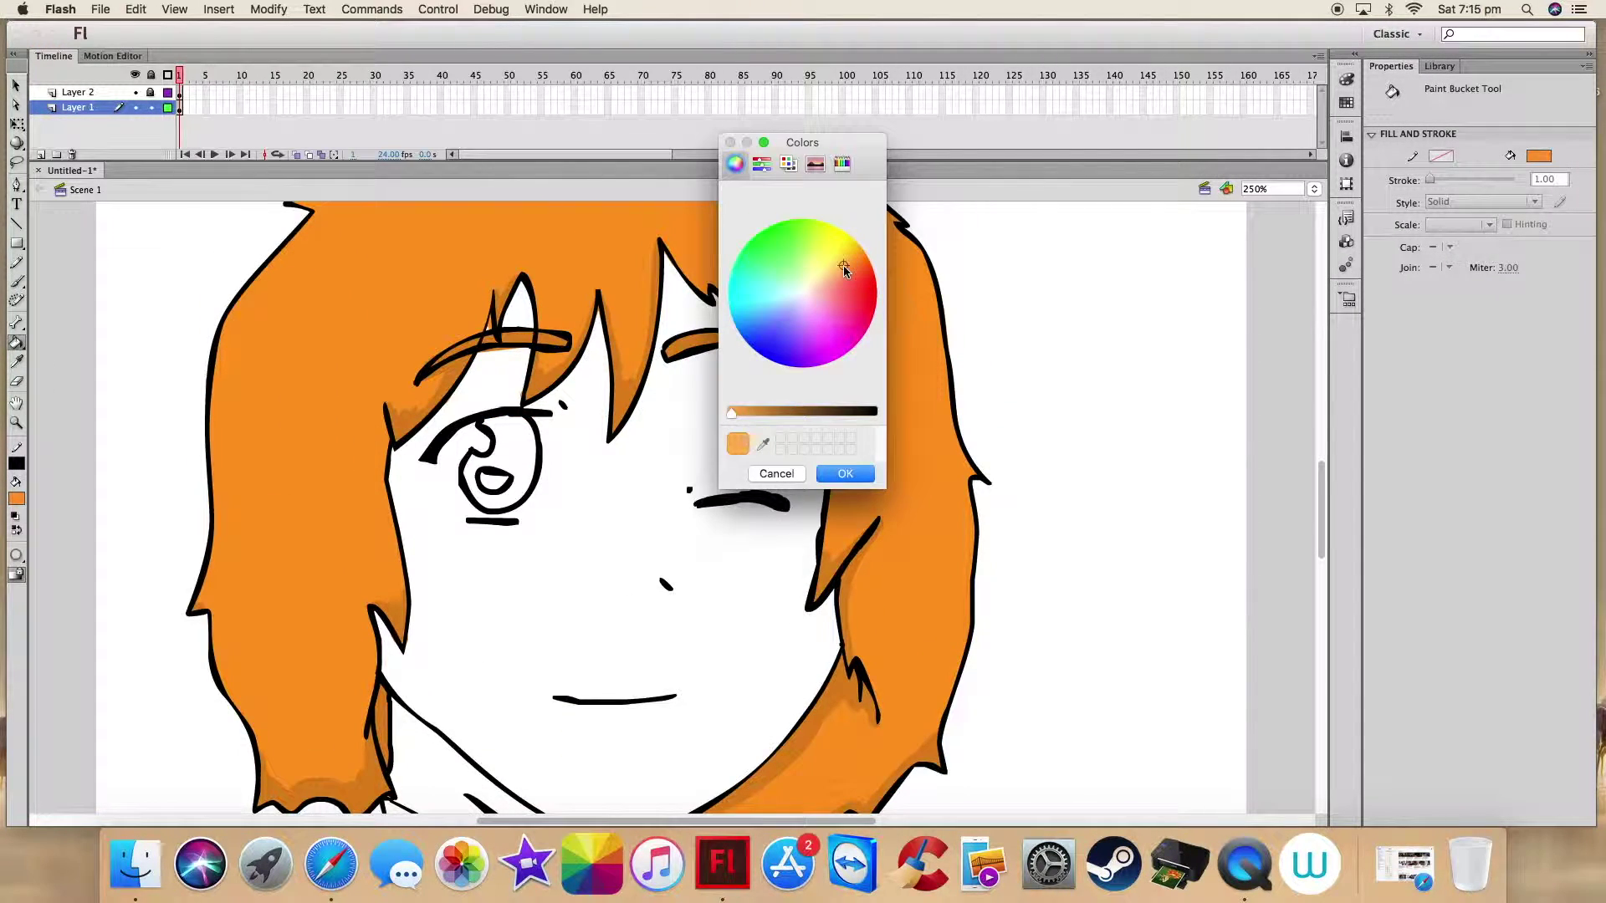
{"action": "left_click", "coordinate": [840, 472]}
{"action": "left_click", "coordinate": [17, 281]}
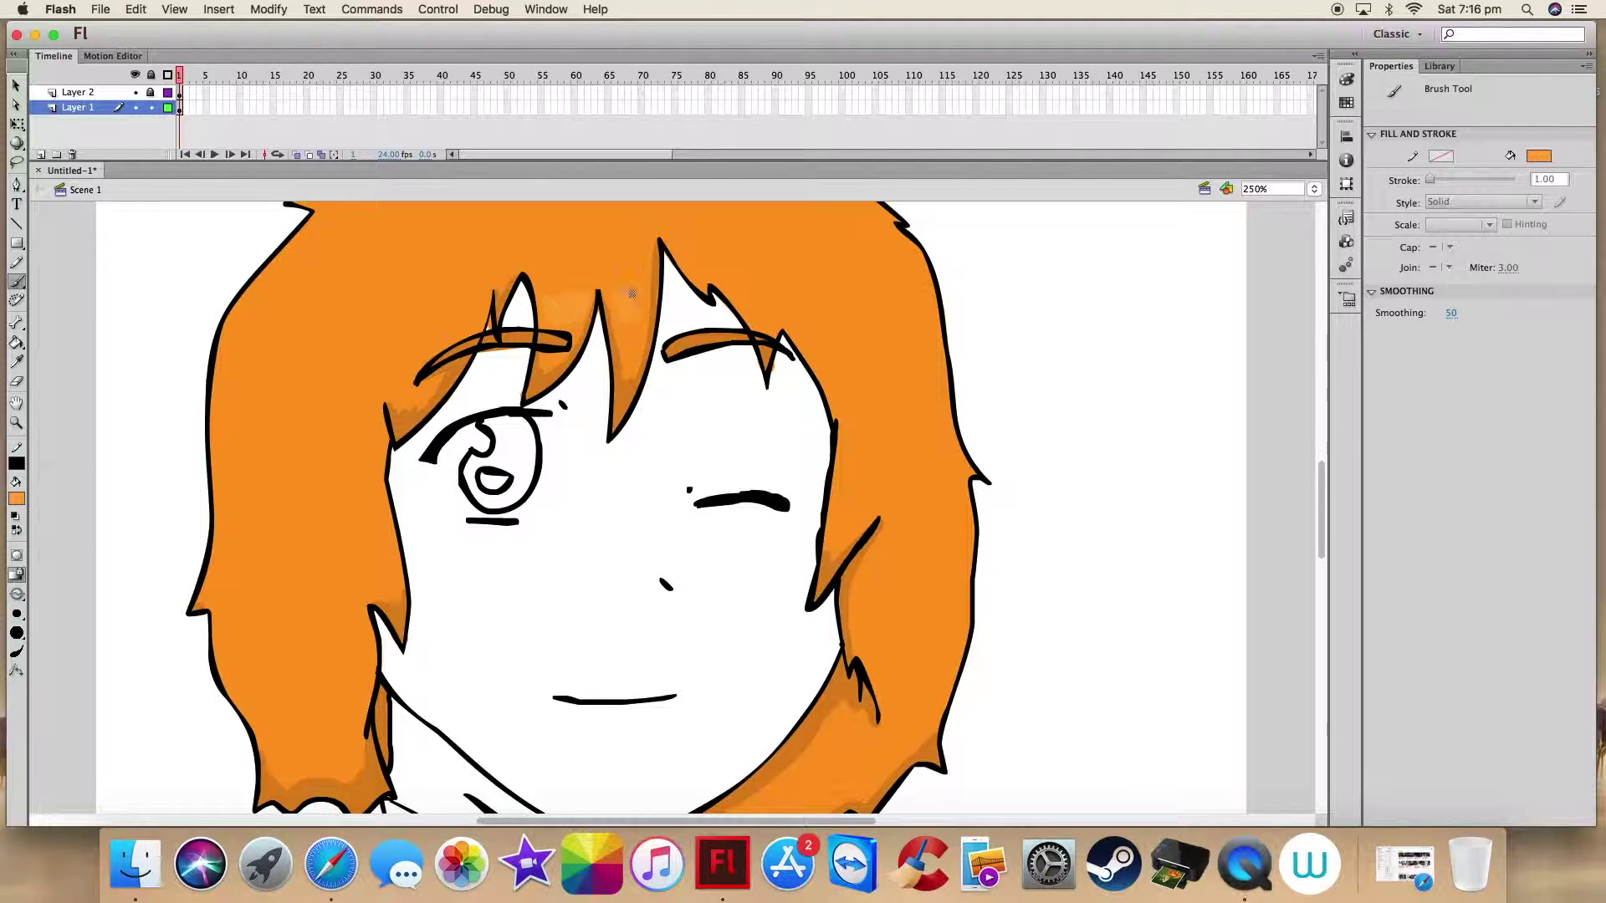
{"action": "mouse_move", "coordinate": [448, 320]}
{"action": "left_mouse_down"}
{"action": "mouse_move", "coordinate": [354, 391]}
{"action": "mouse_move", "coordinate": [352, 350]}
{"action": "mouse_move", "coordinate": [322, 407]}
{"action": "mouse_move", "coordinate": [230, 417]}
{"action": "mouse_move", "coordinate": [230, 322]}
{"action": "mouse_move", "coordinate": [249, 376]}
{"action": "mouse_move", "coordinate": [319, 385]}
{"action": "mouse_move", "coordinate": [371, 381]}
{"action": "mouse_move", "coordinate": [467, 322]}
{"action": "mouse_move", "coordinate": [396, 347]}
{"action": "left_mouse_up"}
{"action": "scroll", "coordinate": [439, 410], "scroll_direction": "up", "scroll_amount": 3}
{"action": "mouse_move", "coordinate": [694, 342]}
{"action": "left_mouse_down"}
{"action": "mouse_move", "coordinate": [744, 385]}
{"action": "mouse_move", "coordinate": [772, 377]}
{"action": "mouse_move", "coordinate": [834, 438]}
{"action": "mouse_move", "coordinate": [878, 373]}
{"action": "mouse_move", "coordinate": [936, 428]}
{"action": "mouse_move", "coordinate": [878, 455]}
{"action": "left_mouse_up"}
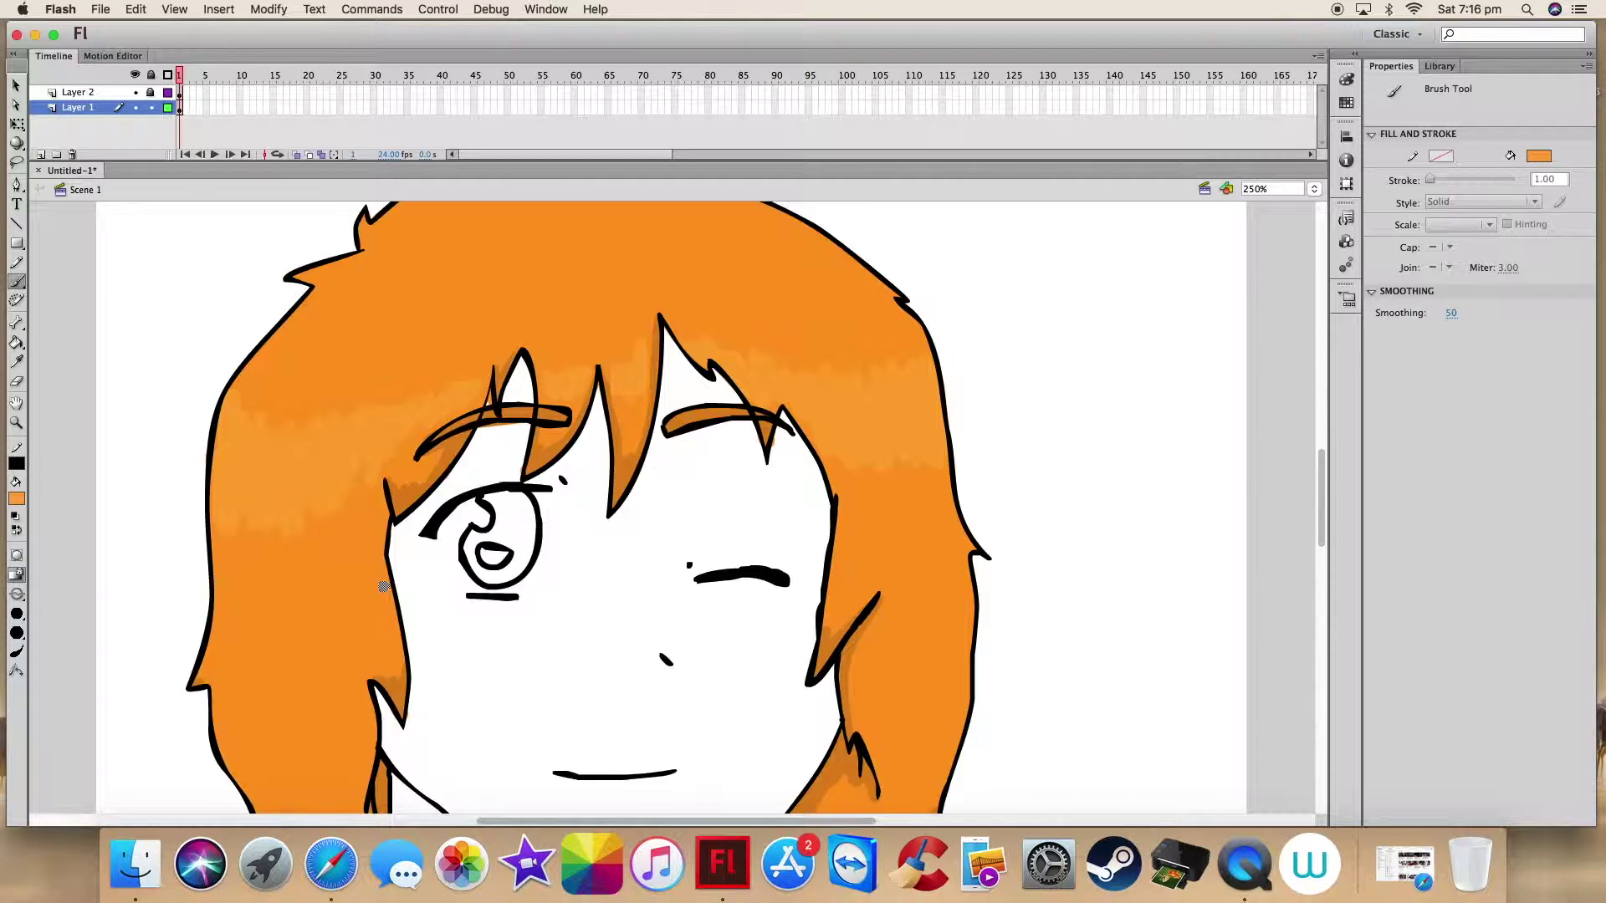
{"action": "scroll", "coordinate": [383, 585], "scroll_direction": "up", "scroll_amount": 8}
{"action": "scroll", "coordinate": [401, 514], "scroll_direction": "down", "scroll_amount": 10}
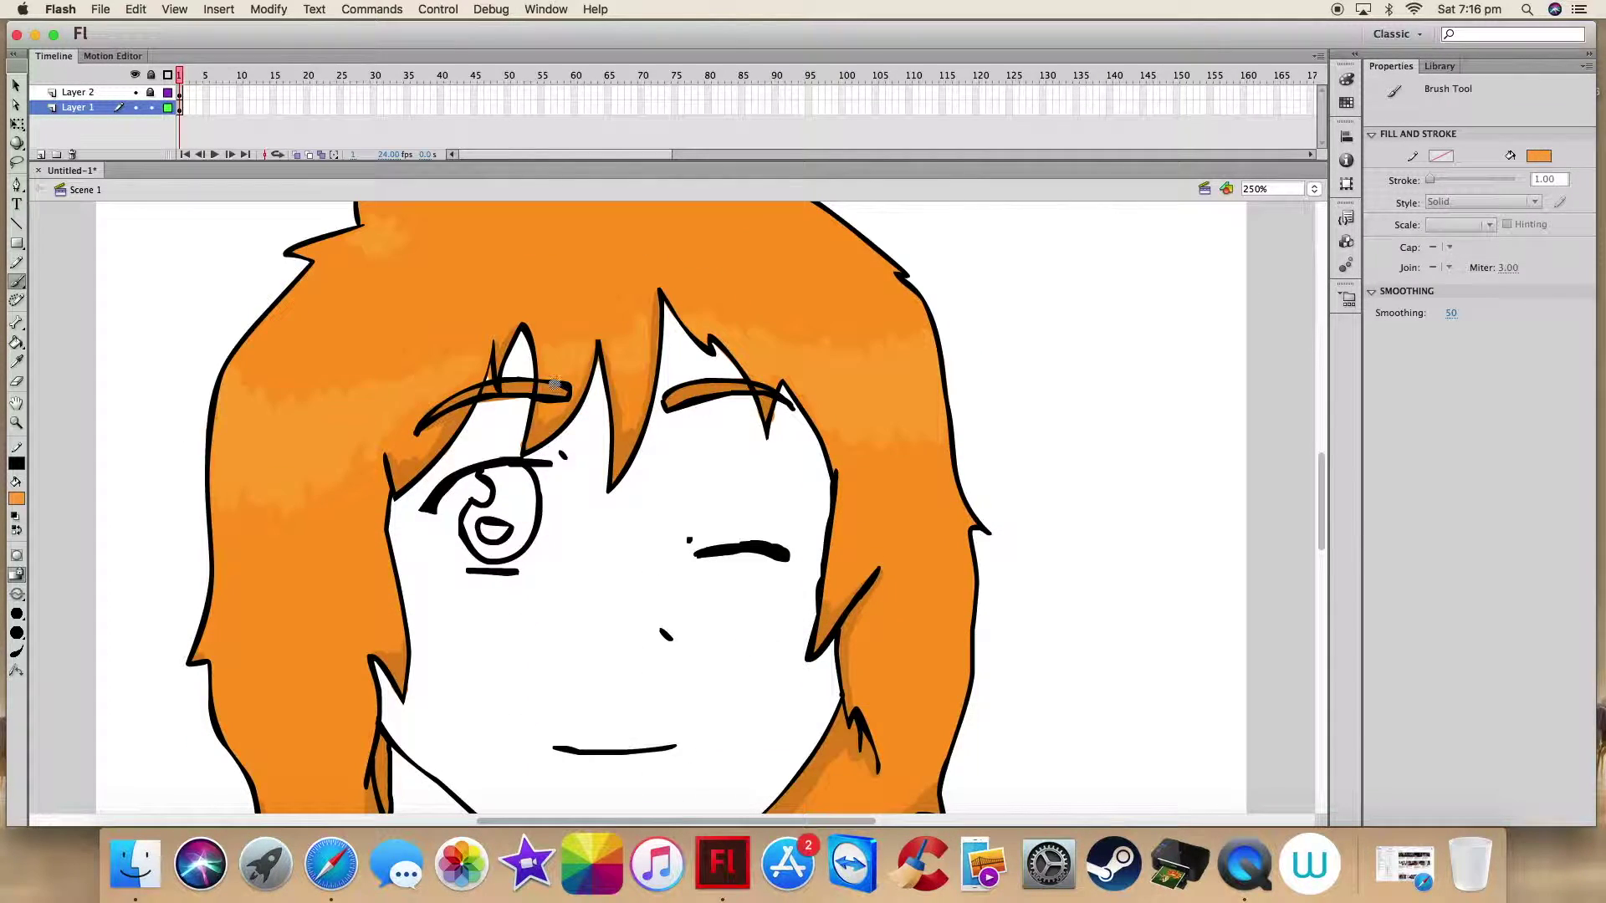
Step: Choose the skin colour #FFCC99, trace the edge of the neck and fill the neck with it
{"action": "scroll", "coordinate": [525, 600], "scroll_direction": "down", "scroll_amount": 8}
{"action": "left_click", "coordinate": [16, 498]}
{"action": "left_click", "coordinate": [232, 640]}
{"action": "mouse_move", "coordinate": [395, 527]}
{"action": "left_mouse_down"}
{"action": "mouse_move", "coordinate": [406, 633]}
{"action": "mouse_move", "coordinate": [556, 688]}
{"action": "mouse_move", "coordinate": [668, 687]}
{"action": "mouse_move", "coordinate": [661, 659]}
{"action": "mouse_move", "coordinate": [485, 604]}
{"action": "mouse_move", "coordinate": [428, 555]}
{"action": "left_mouse_up"}
{"action": "left_click", "coordinate": [16, 343]}
{"action": "left_click", "coordinate": [443, 600]}
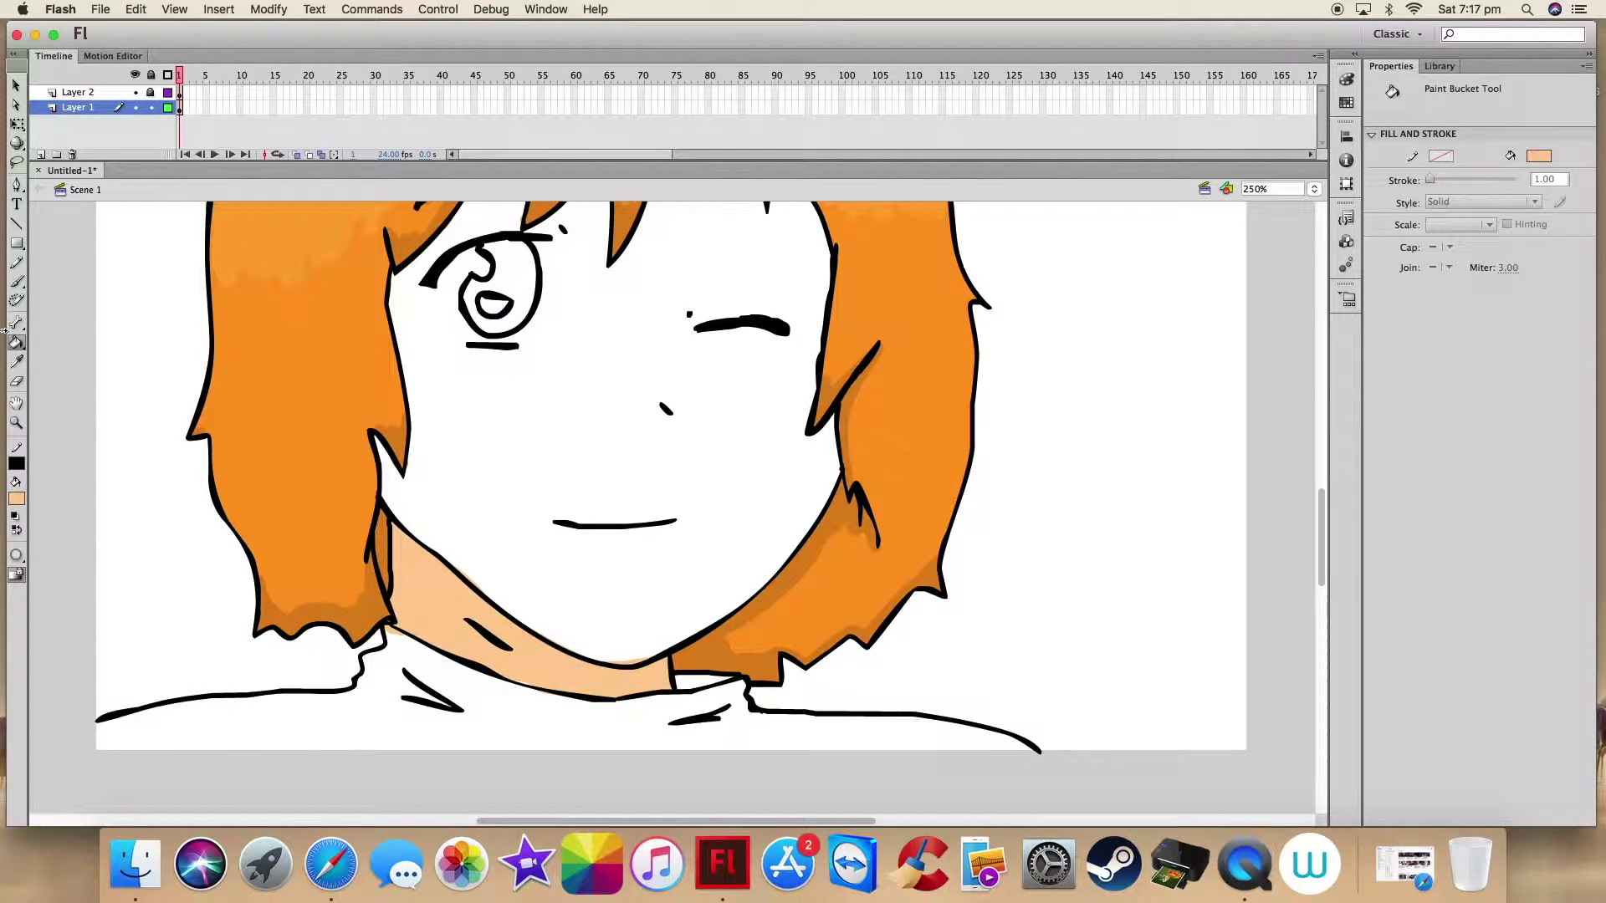
Step: Trace the inside of the jaw line on both sides with the skin colour and fill near the chin
{"action": "left_click", "coordinate": [16, 282]}
{"action": "scroll", "coordinate": [535, 678], "scroll_direction": "down", "scroll_amount": 2}
{"action": "mouse_move", "coordinate": [380, 392]}
{"action": "left_mouse_down"}
{"action": "mouse_move", "coordinate": [448, 512]}
{"action": "mouse_move", "coordinate": [618, 615]}
{"action": "left_mouse_up"}
{"action": "mouse_move", "coordinate": [790, 498]}
{"action": "left_mouse_down"}
{"action": "mouse_move", "coordinate": [537, 414]}
{"action": "mouse_move", "coordinate": [423, 409]}
{"action": "mouse_move", "coordinate": [408, 426]}
{"action": "mouse_move", "coordinate": [792, 502]}
{"action": "mouse_move", "coordinate": [725, 562]}
{"action": "left_mouse_up"}
{"action": "key", "text": "k"}
{"action": "left_click", "coordinate": [657, 574]}
Step: Close off the lower face with a skin-coloured line below the eyes and fill the enclosed area
{"action": "scroll", "coordinate": [213, 382], "scroll_direction": "up", "scroll_amount": 7}
{"action": "key", "text": "b"}
{"action": "mouse_move", "coordinate": [477, 476]}
{"action": "left_mouse_down"}
{"action": "mouse_move", "coordinate": [406, 474]}
{"action": "mouse_move", "coordinate": [413, 579]}
{"action": "left_mouse_up"}
{"action": "mouse_move", "coordinate": [444, 481]}
{"action": "left_mouse_down"}
{"action": "mouse_move", "coordinate": [817, 489]}
{"action": "mouse_move", "coordinate": [807, 562]}
{"action": "mouse_move", "coordinate": [832, 577]}
{"action": "left_mouse_up"}
{"action": "left_click_drag", "start_coordinate": [802, 661], "coordinate": [831, 611]}
{"action": "left_click", "coordinate": [16, 343]}
{"action": "left_click", "coordinate": [535, 539]}
Step: Paint the skin gaps between the fringe spikes above the eyebrows with a smaller brush, continuing beside the central spike
{"action": "left_click", "coordinate": [17, 282]}
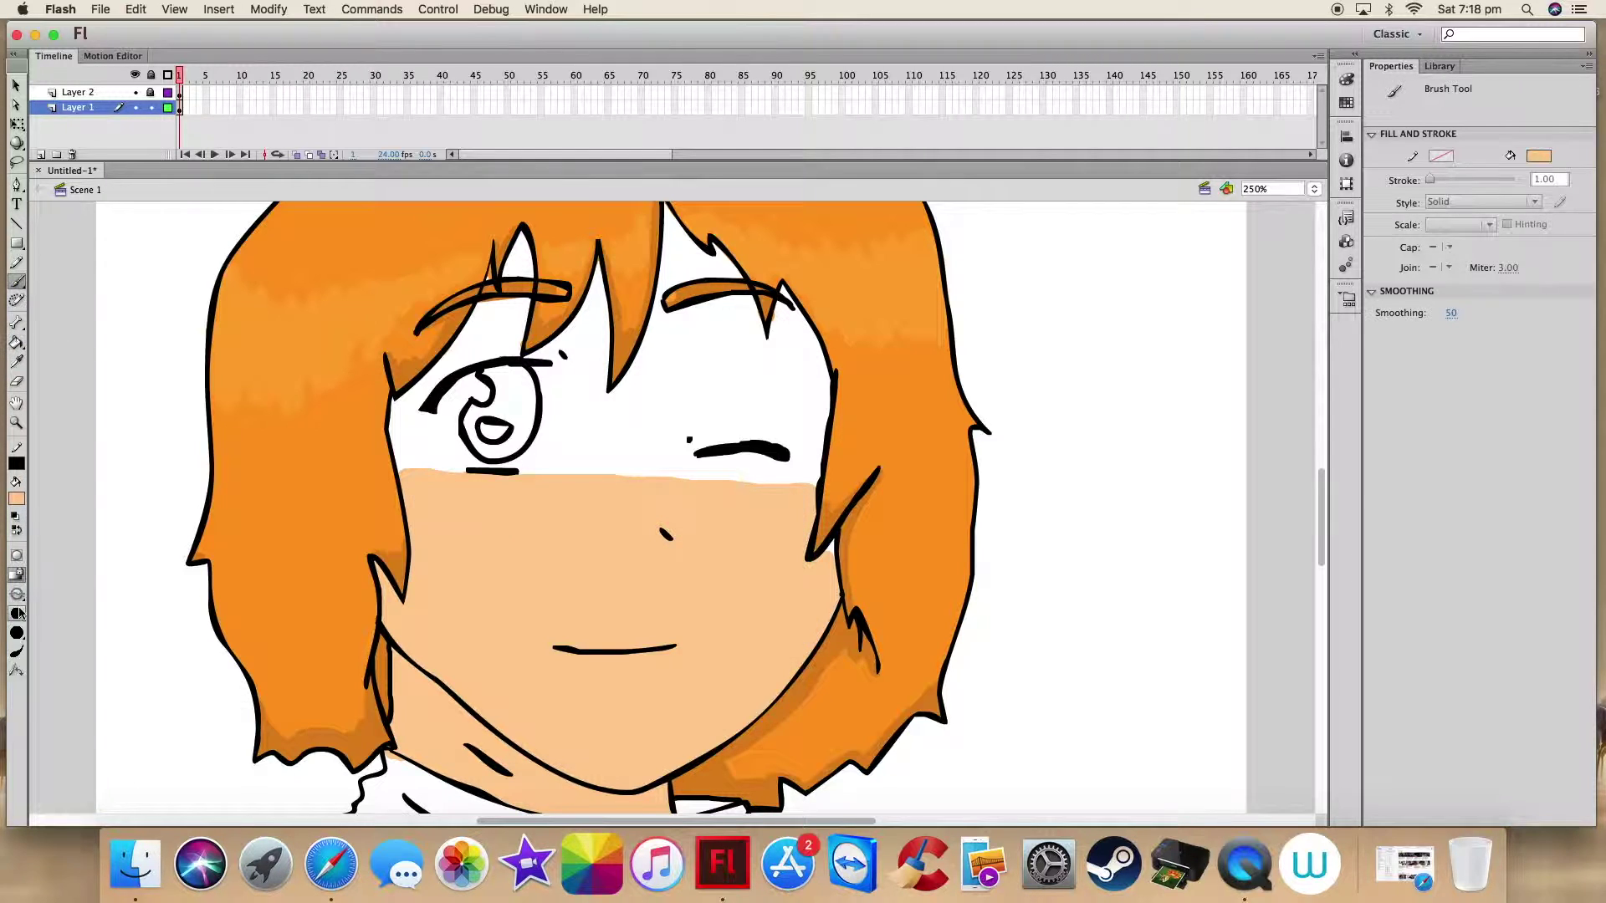
{"action": "scroll", "coordinate": [831, 544], "scroll_direction": "up", "scroll_amount": 5}
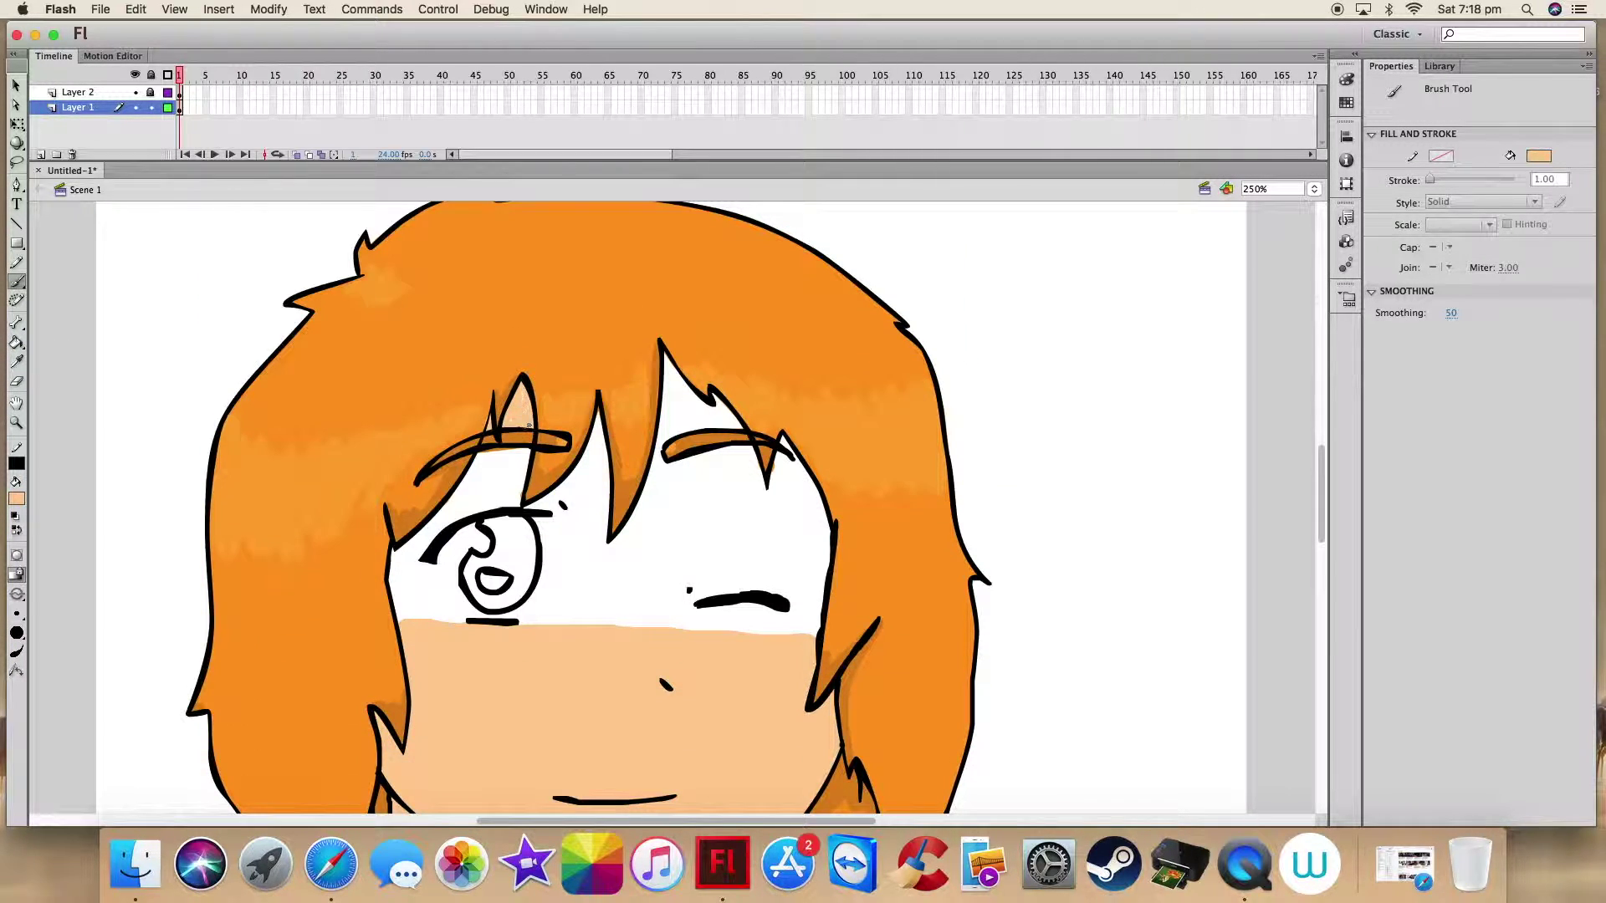
{"action": "mouse_move", "coordinate": [663, 351]}
{"action": "left_mouse_down"}
{"action": "mouse_move", "coordinate": [697, 399]}
{"action": "mouse_move", "coordinate": [674, 370]}
{"action": "mouse_move", "coordinate": [630, 523]}
{"action": "left_mouse_up"}
{"action": "mouse_move", "coordinate": [668, 439]}
{"action": "left_mouse_down"}
{"action": "mouse_move", "coordinate": [741, 427]}
{"action": "mouse_move", "coordinate": [679, 389]}
{"action": "left_mouse_up"}
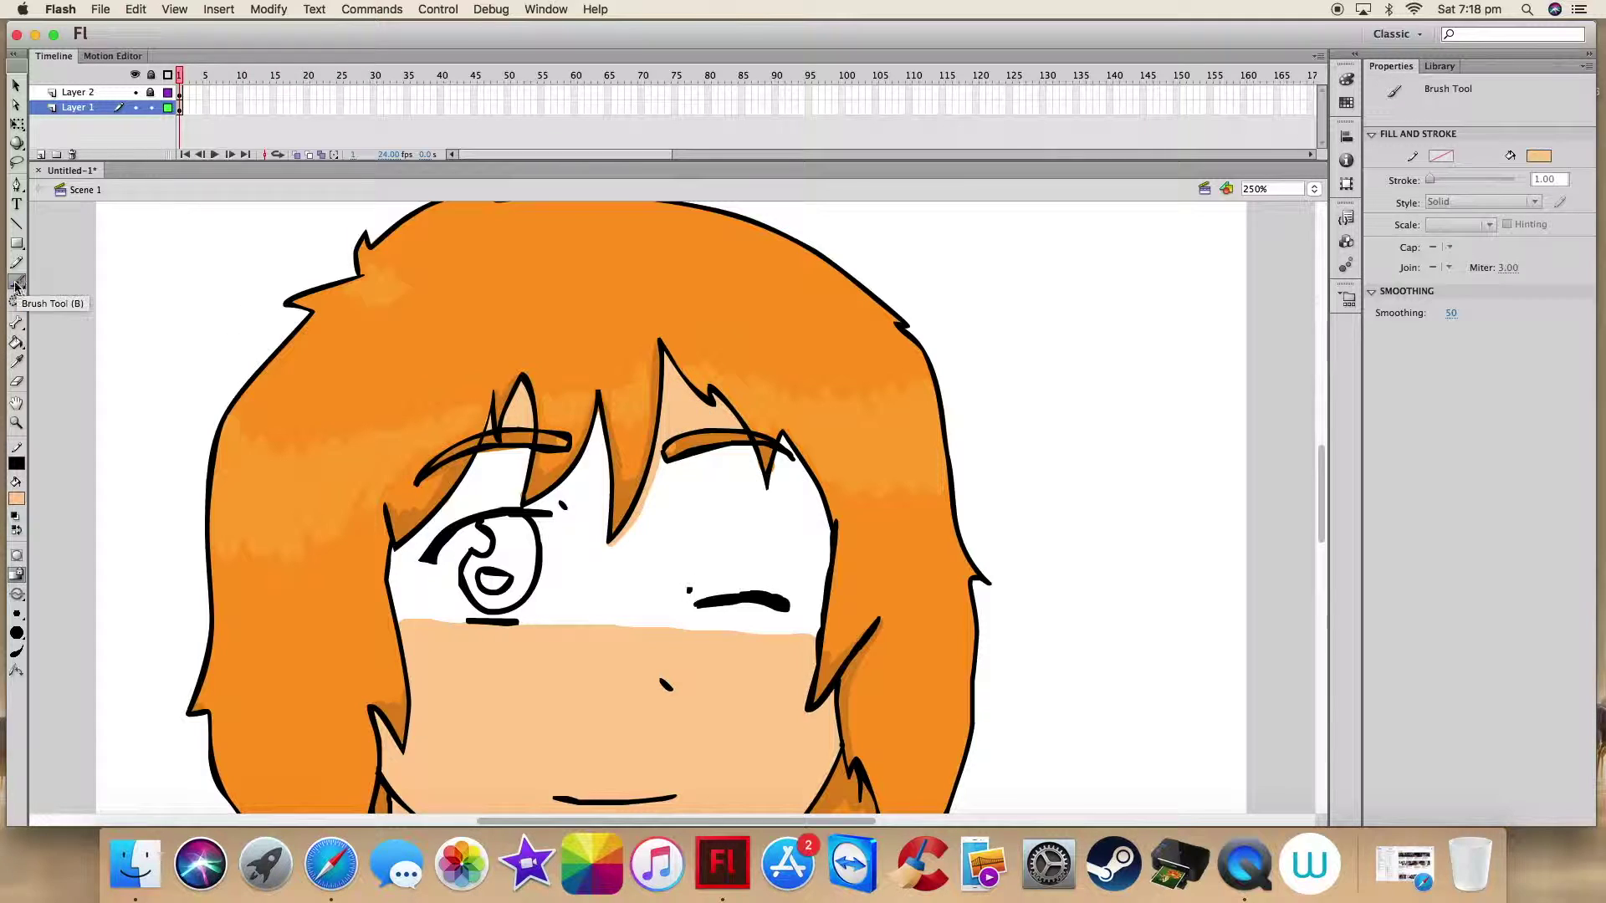
Step: Trace the remaining upper face edges along the hairline, fringe spikes and open eye in the skin colour, and fill the upper face
{"action": "mouse_move", "coordinate": [805, 473]}
{"action": "left_mouse_down"}
{"action": "mouse_move", "coordinate": [831, 529]}
{"action": "mouse_move", "coordinate": [826, 585]}
{"action": "left_mouse_up"}
{"action": "left_click_drag", "start_coordinate": [596, 414], "coordinate": [609, 544]}
{"action": "left_click_drag", "start_coordinate": [528, 505], "coordinate": [593, 437]}
{"action": "left_click_drag", "start_coordinate": [481, 451], "coordinate": [468, 478]}
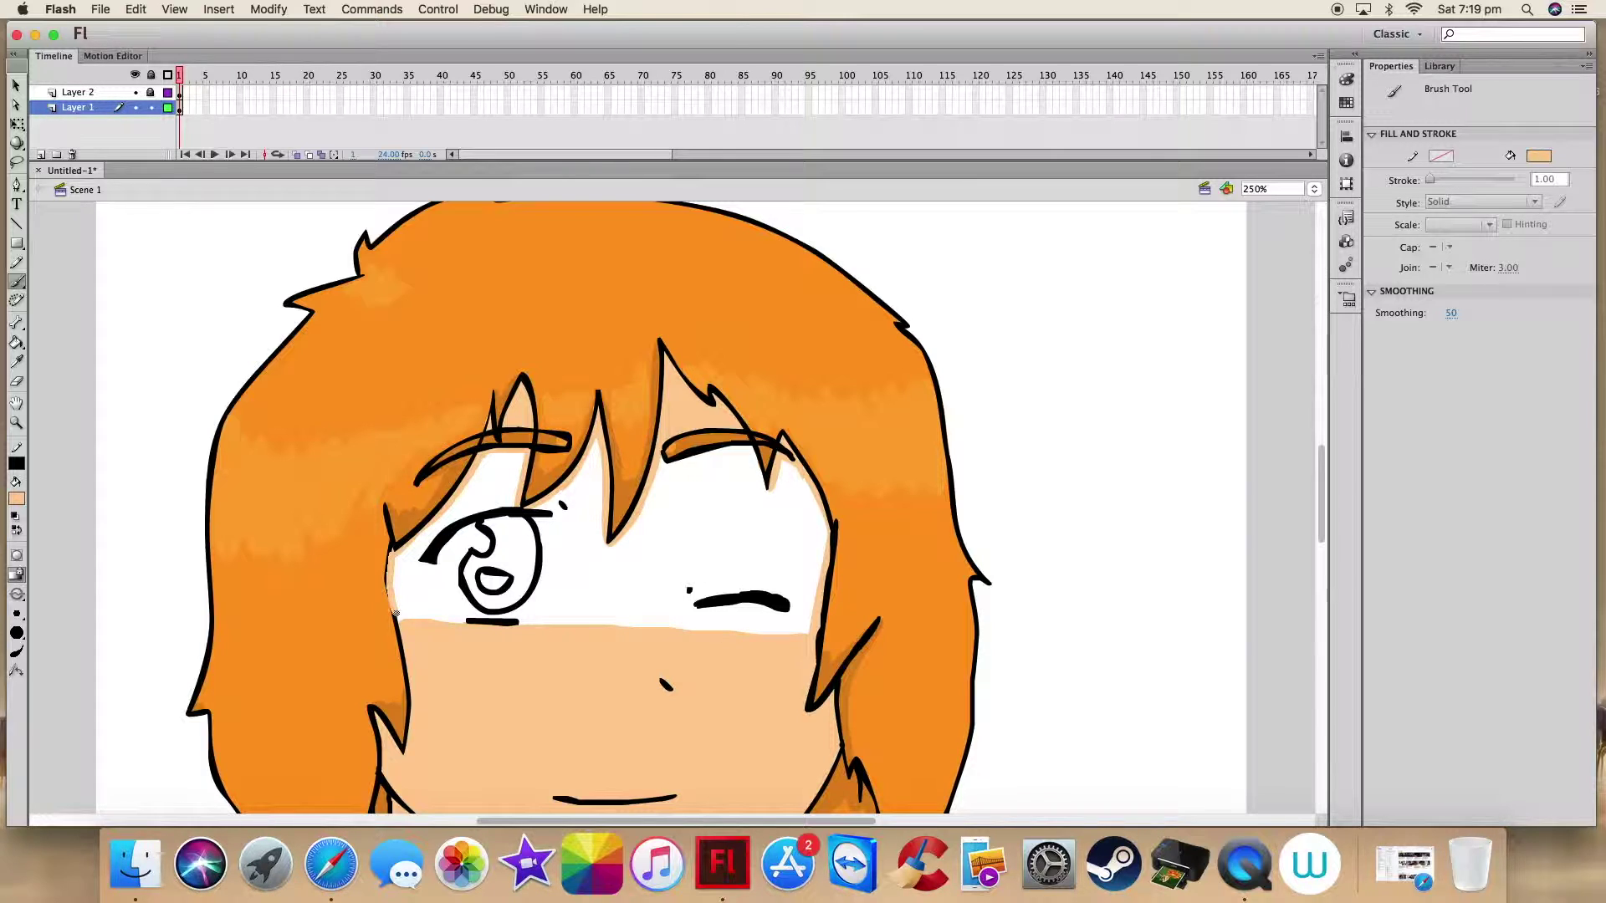
{"action": "left_click_drag", "start_coordinate": [429, 558], "coordinate": [449, 618]}
{"action": "mouse_move", "coordinate": [550, 515]}
{"action": "left_mouse_down"}
{"action": "mouse_move", "coordinate": [544, 615]}
{"action": "mouse_move", "coordinate": [525, 621]}
{"action": "left_mouse_up"}
{"action": "left_click", "coordinate": [17, 343]}
{"action": "left_click", "coordinate": [661, 618]}
Step: Undo the last fill and erase the skin colour inside and around the open eye
{"action": "left_click", "coordinate": [136, 11]}
{"action": "left_click", "coordinate": [153, 29]}
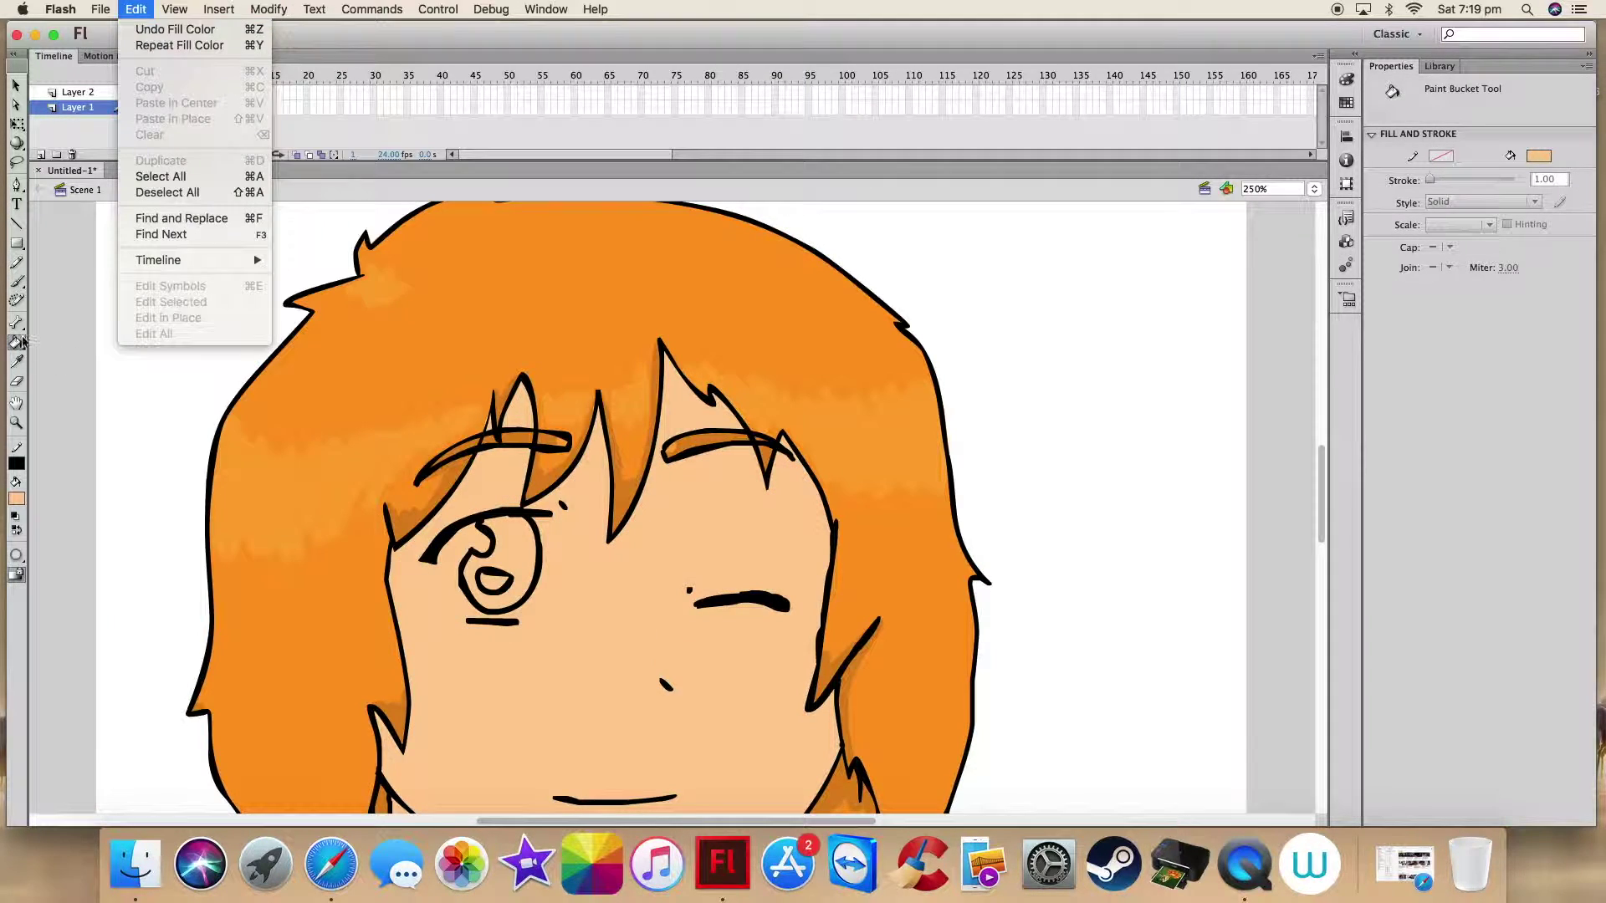
{"action": "left_click", "coordinate": [16, 381]}
{"action": "mouse_move", "coordinate": [481, 528]}
{"action": "left_mouse_down"}
{"action": "mouse_move", "coordinate": [449, 551]}
{"action": "mouse_move", "coordinate": [458, 601]}
{"action": "mouse_move", "coordinate": [444, 564]}
{"action": "mouse_move", "coordinate": [468, 618]}
{"action": "mouse_move", "coordinate": [529, 586]}
{"action": "mouse_move", "coordinate": [544, 522]}
{"action": "mouse_move", "coordinate": [519, 616]}
{"action": "mouse_move", "coordinate": [540, 524]}
{"action": "mouse_move", "coordinate": [491, 527]}
{"action": "mouse_move", "coordinate": [495, 593]}
{"action": "mouse_move", "coordinate": [520, 547]}
{"action": "left_mouse_up"}
{"action": "scroll", "coordinate": [514, 634], "scroll_direction": "down", "scroll_amount": 3}
Step: Choose bright green and a larger brush, and paint the iris of the open eye, leaving the upper-left highlight white
{"action": "left_click", "coordinate": [17, 498]}
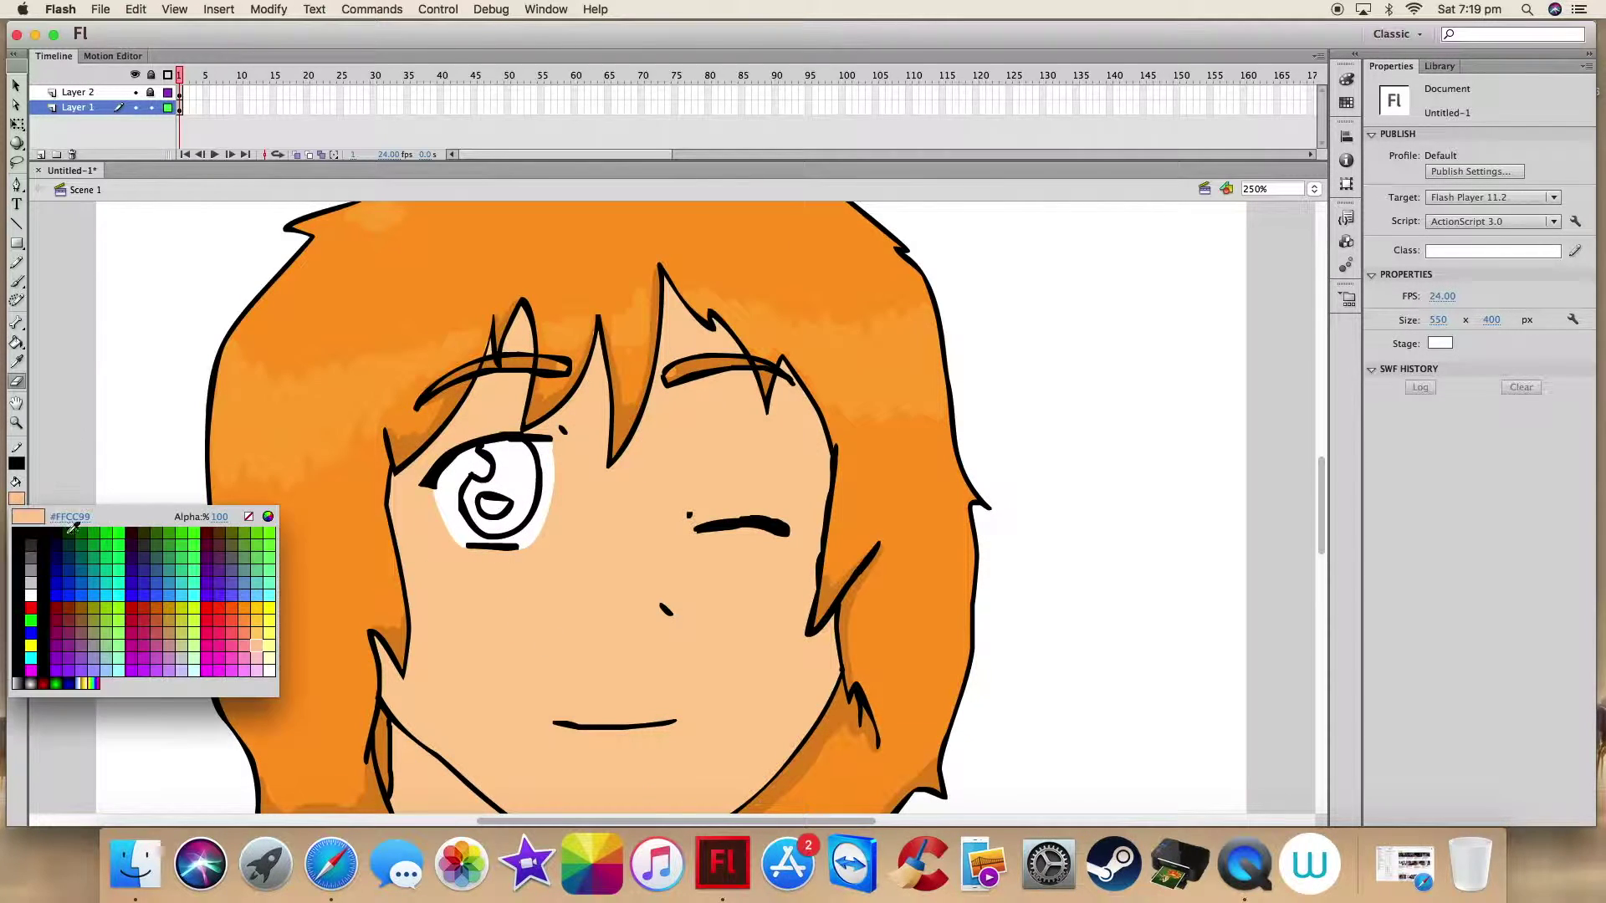
{"action": "left_click", "coordinate": [184, 540]}
{"action": "key", "text": "b"}
{"action": "left_click", "coordinate": [17, 614]}
{"action": "left_click", "coordinate": [54, 706]}
{"action": "mouse_move", "coordinate": [495, 492]}
{"action": "left_mouse_down"}
{"action": "mouse_move", "coordinate": [474, 488]}
{"action": "mouse_move", "coordinate": [504, 528]}
{"action": "left_mouse_up"}
{"action": "mouse_move", "coordinate": [486, 449]}
{"action": "left_mouse_down"}
{"action": "mouse_move", "coordinate": [534, 465]}
{"action": "mouse_move", "coordinate": [517, 526]}
{"action": "mouse_move", "coordinate": [475, 480]}
{"action": "mouse_move", "coordinate": [499, 478]}
{"action": "mouse_move", "coordinate": [499, 459]}
{"action": "mouse_move", "coordinate": [500, 521]}
{"action": "mouse_move", "coordinate": [528, 495]}
{"action": "left_mouse_up"}
{"action": "left_click_drag", "start_coordinate": [509, 448], "coordinate": [488, 449]}
Step: Mix a darker green and paint the pupil of the open eye
{"action": "left_click", "coordinate": [17, 498]}
{"action": "left_click", "coordinate": [265, 516]}
{"action": "left_click_drag", "start_coordinate": [748, 412], "coordinate": [778, 412]}
{"action": "left_click", "coordinate": [845, 473]}
{"action": "left_click_drag", "start_coordinate": [485, 503], "coordinate": [496, 506]}
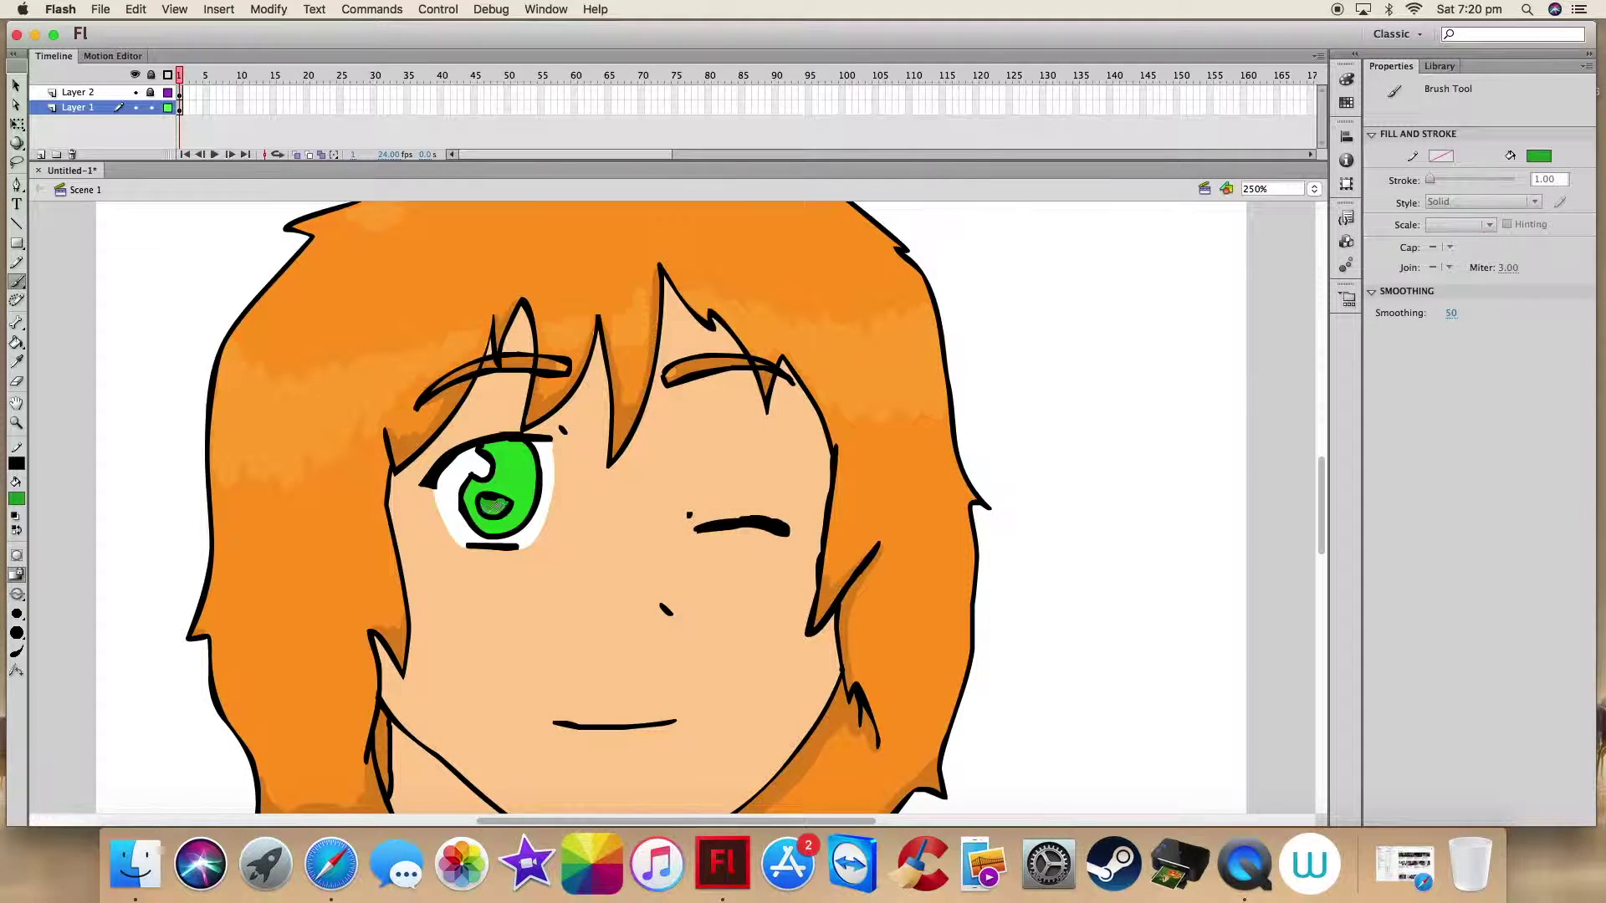
Step: Erase the black pupil outline on Layer 2, keeping Layer 1 locked meanwhile, and return to painting on Layer 1
{"action": "left_click", "coordinate": [179, 108]}
{"action": "left_click", "coordinate": [150, 107]}
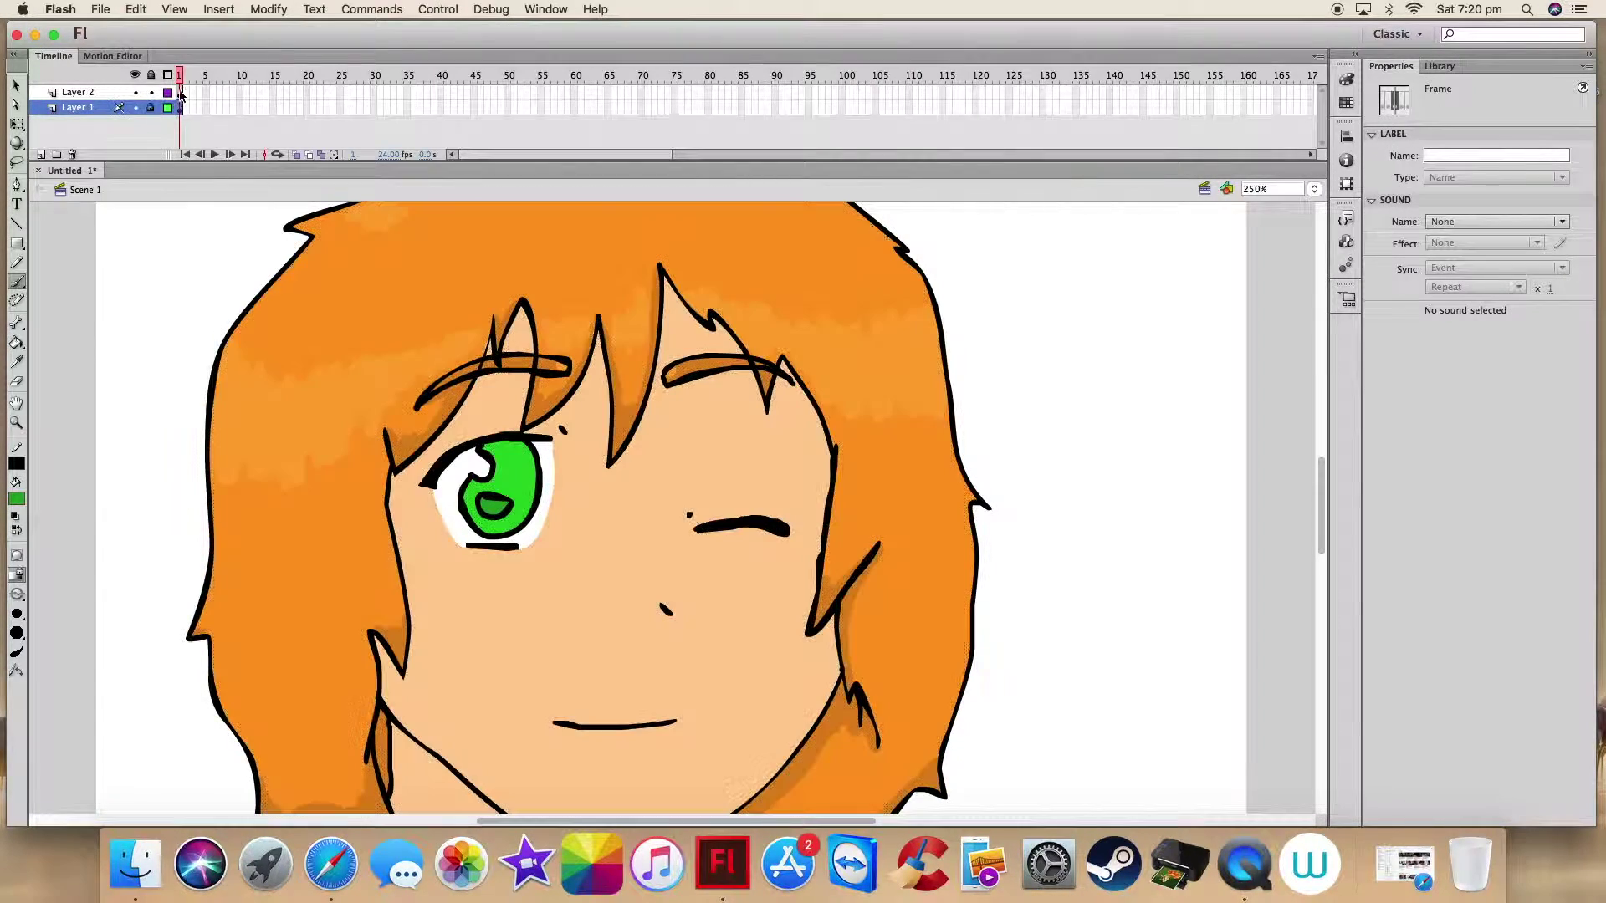
{"action": "left_click", "coordinate": [151, 93]}
{"action": "left_click", "coordinate": [179, 94]}
{"action": "left_click", "coordinate": [17, 382]}
{"action": "left_click_drag", "start_coordinate": [480, 499], "coordinate": [506, 505]}
{"action": "left_click", "coordinate": [150, 93]}
{"action": "left_click", "coordinate": [150, 107]}
{"action": "key", "text": "b"}
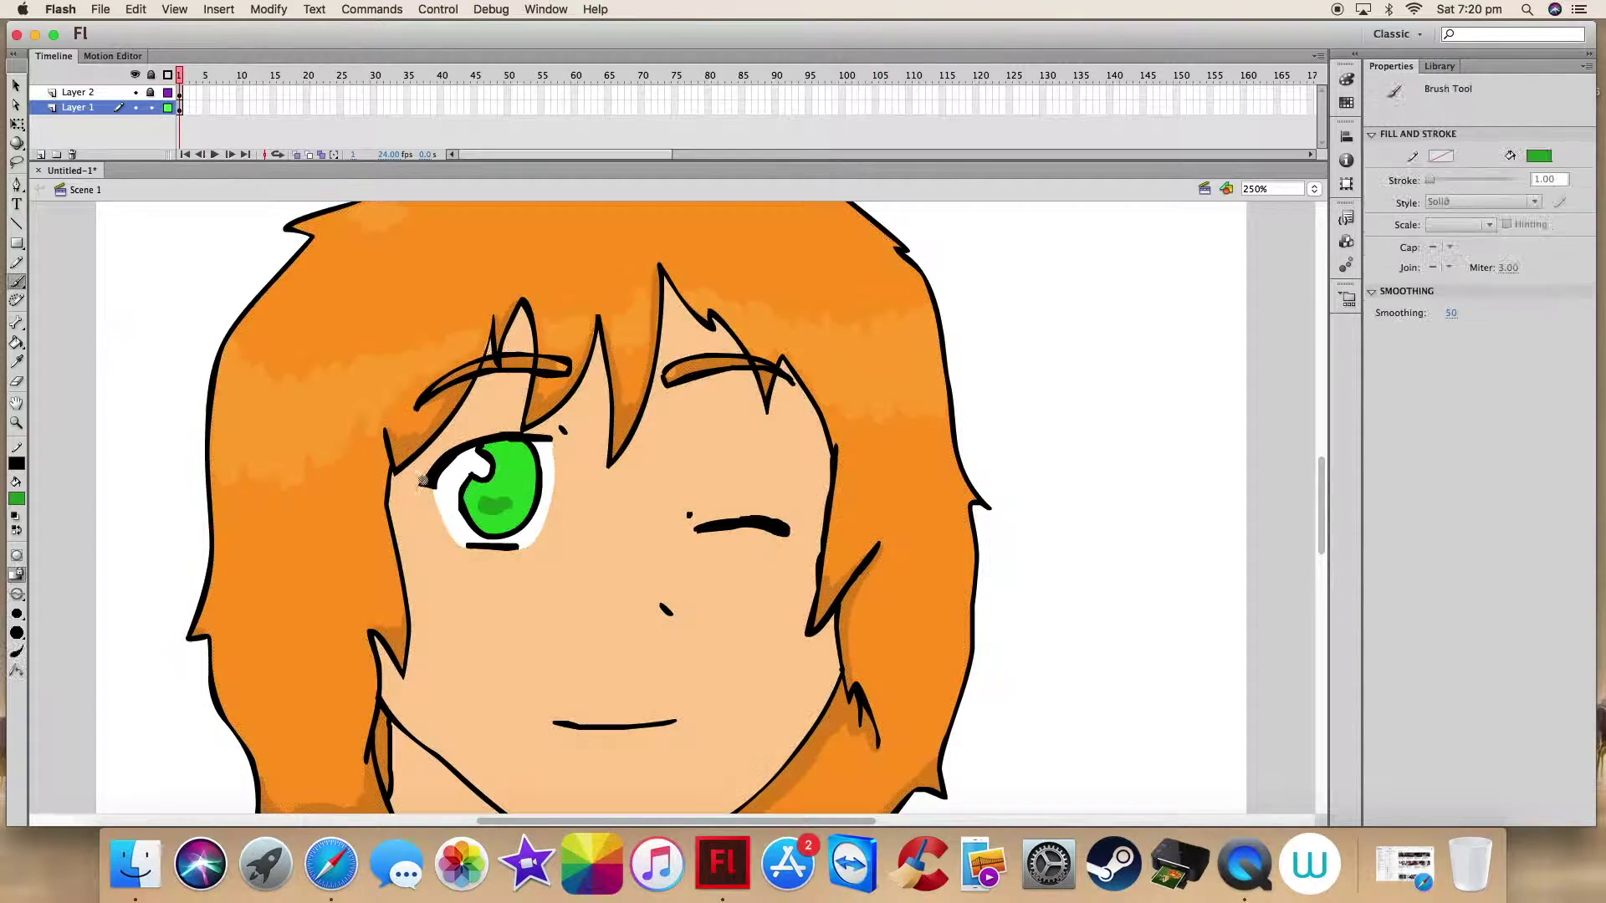
Step: Paint a still darker green spot in the centre of the iris and add a small white highlight beside it
{"action": "left_click", "coordinate": [17, 499]}
{"action": "left_click", "coordinate": [286, 507]}
{"action": "left_click_drag", "start_coordinate": [777, 412], "coordinate": [791, 412]}
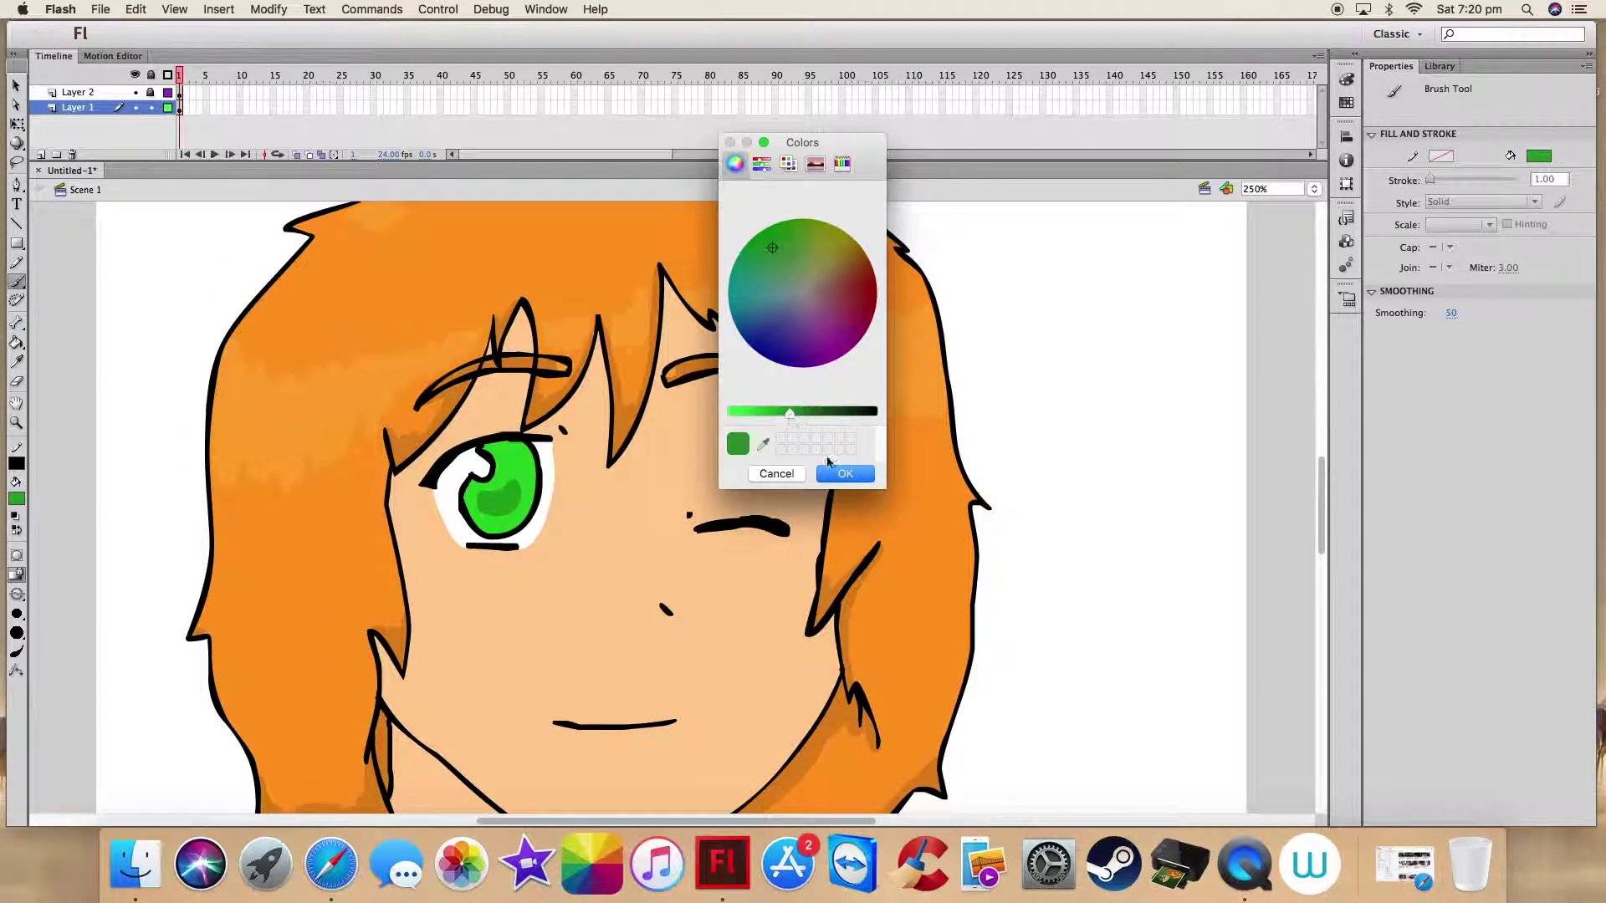
{"action": "left_click", "coordinate": [845, 473]}
{"action": "left_click_drag", "start_coordinate": [495, 485], "coordinate": [499, 487]}
{"action": "left_click", "coordinate": [20, 504]}
{"action": "left_click", "coordinate": [20, 597]}
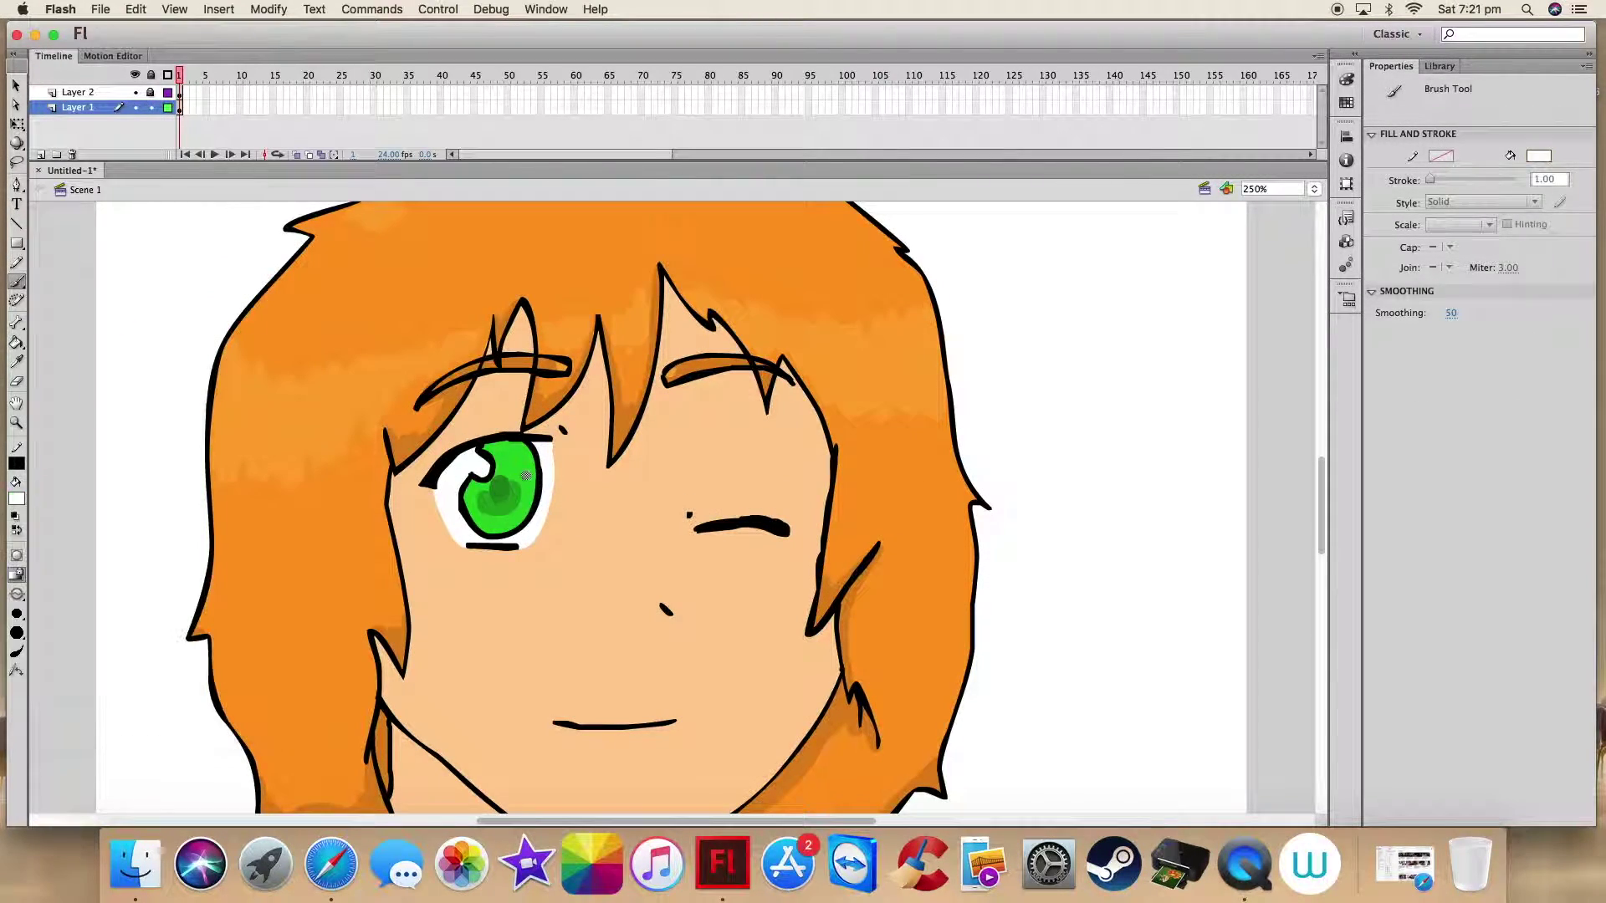
Step: Mix a slightly darker skin tone from the face colour and shade beside the inner eye corners, the nose and the chin
{"action": "left_click", "coordinate": [17, 361]}
{"action": "left_click", "coordinate": [408, 546]}
{"action": "left_click", "coordinate": [16, 499]}
{"action": "left_click", "coordinate": [286, 508]}
{"action": "left_click_drag", "start_coordinate": [731, 412], "coordinate": [741, 413]}
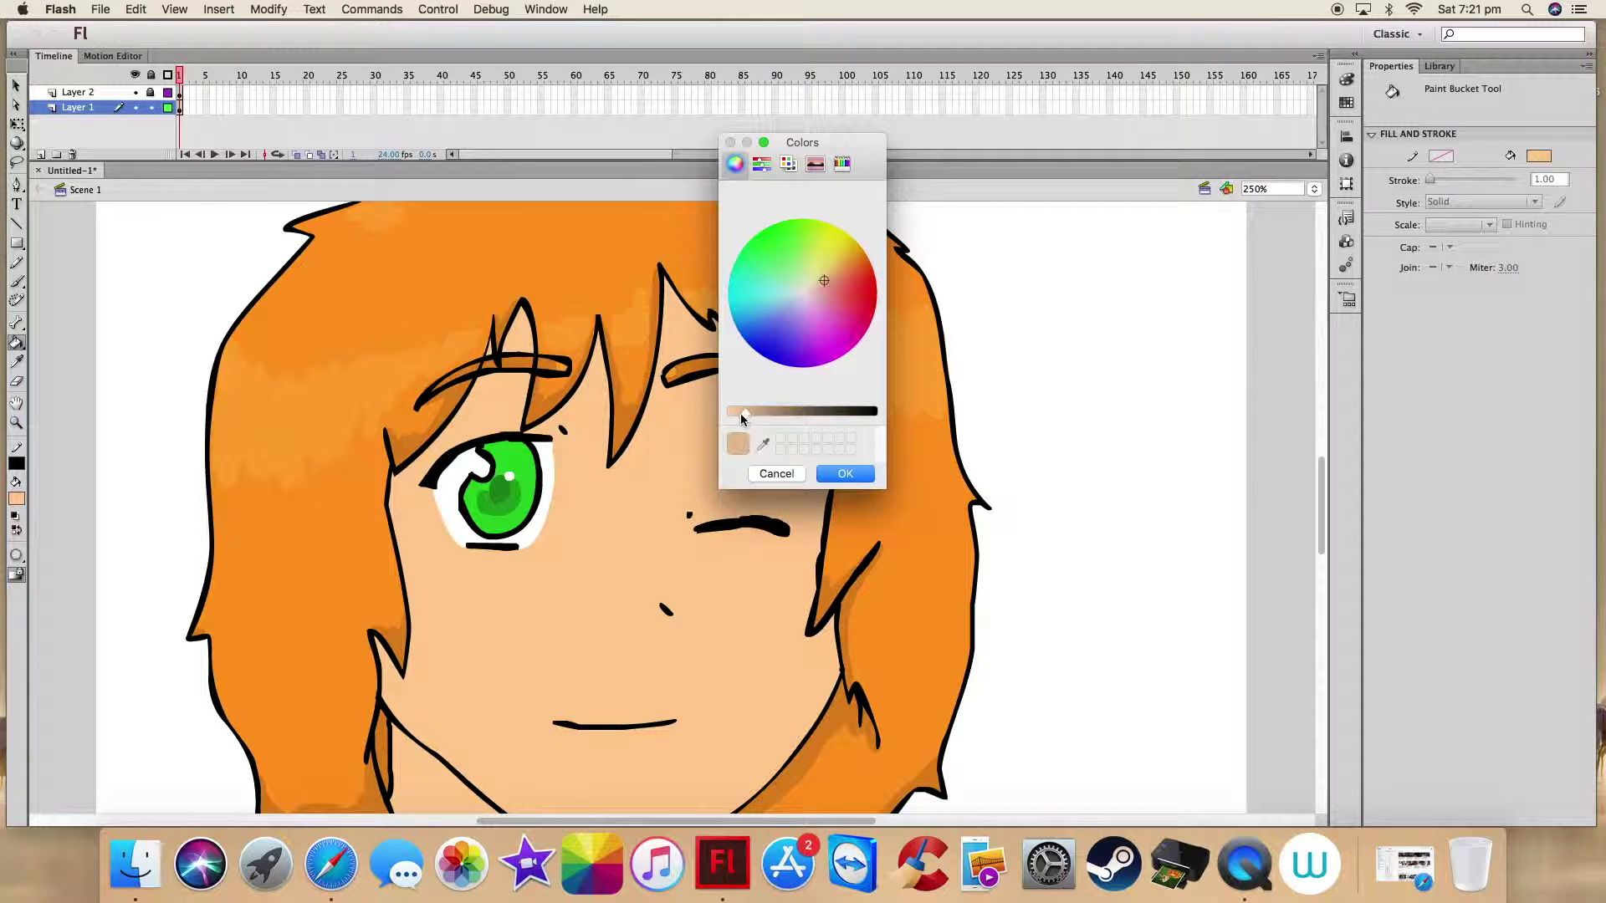
{"action": "left_click", "coordinate": [845, 473]}
{"action": "key", "text": "b"}
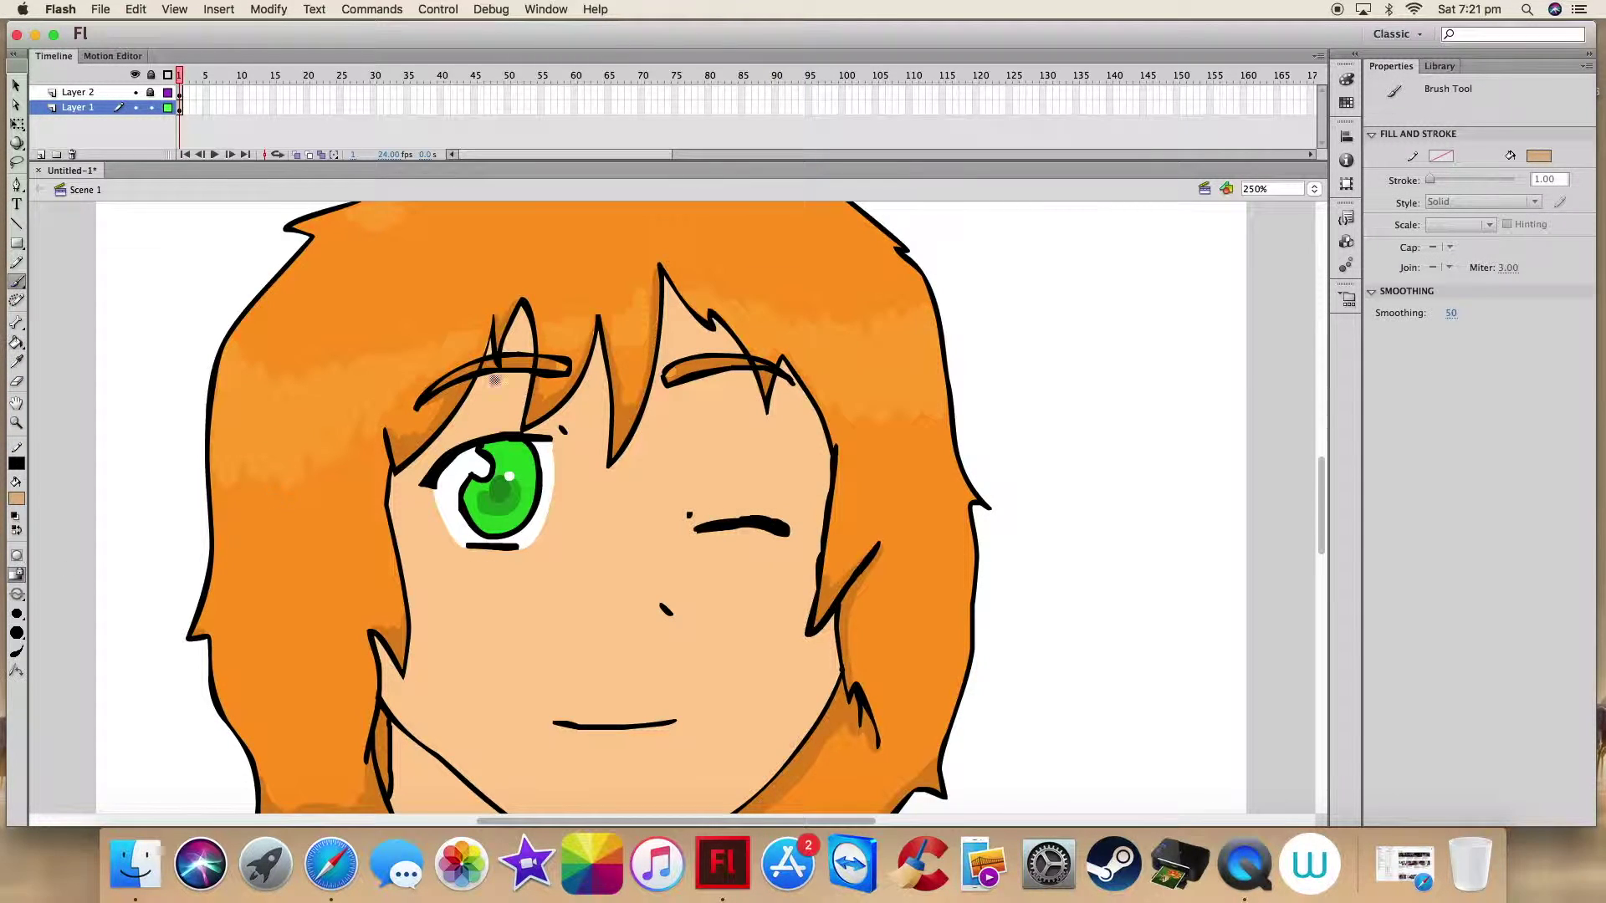
{"action": "left_click_drag", "start_coordinate": [618, 781], "coordinate": [614, 786]}
Step: Sample the darker orange from the fringe and switch to a smaller brush
{"action": "left_click", "coordinate": [17, 361]}
{"action": "left_click", "coordinate": [585, 345]}
{"action": "left_click", "coordinate": [18, 284]}
{"action": "left_click", "coordinate": [17, 614]}
{"action": "left_click", "coordinate": [44, 627]}
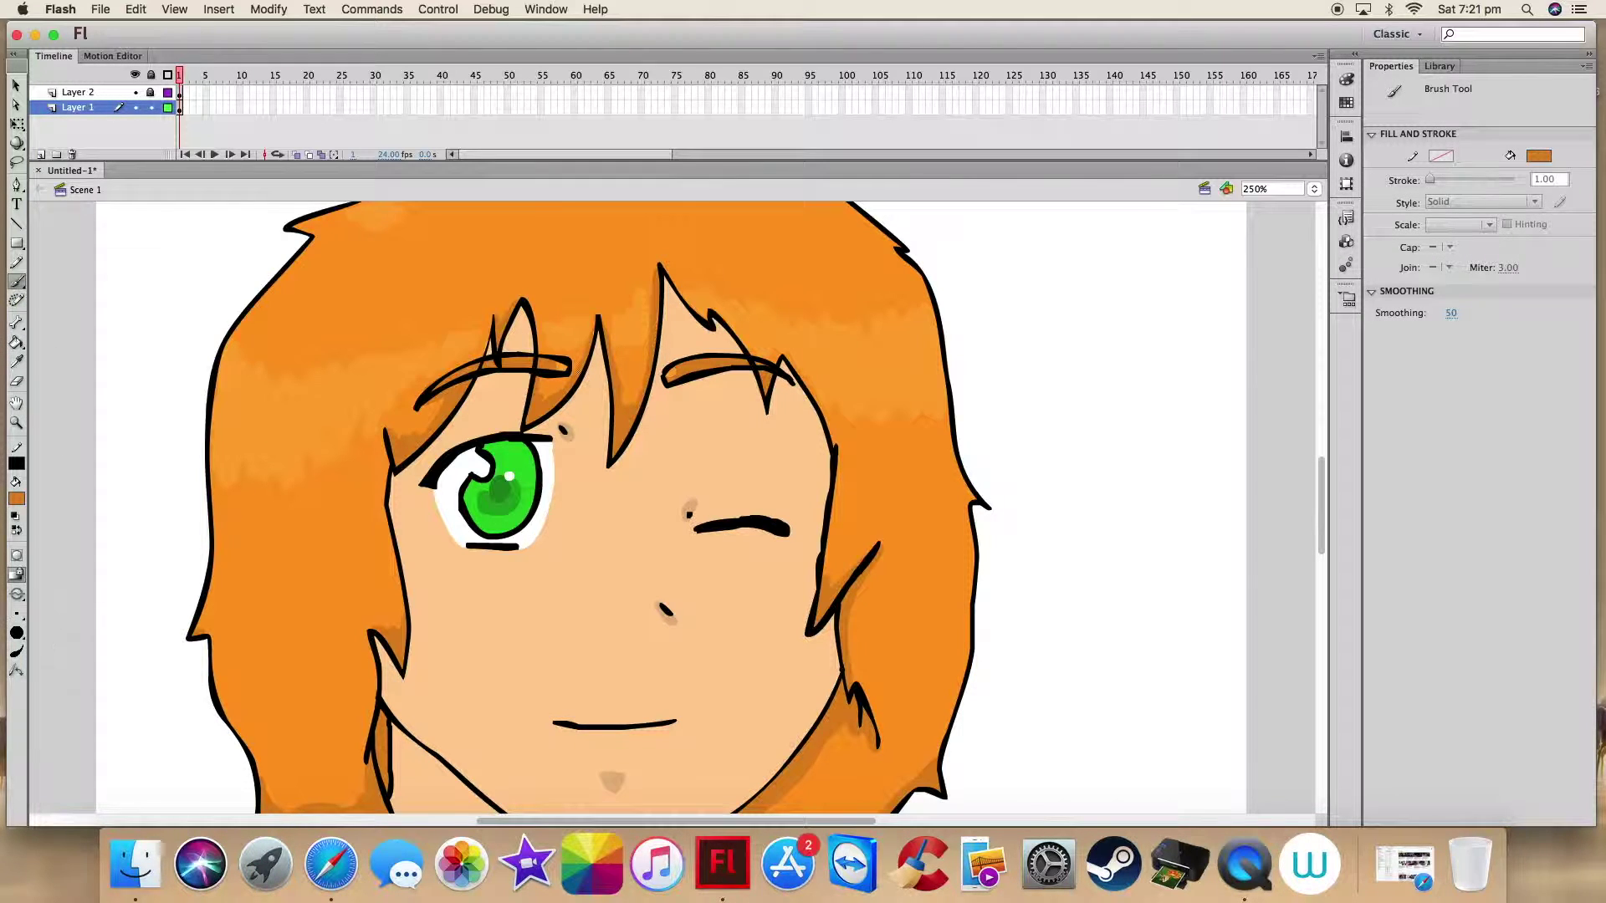
Step: Sample the darker skin tone beside the winking eye, change the brush size and shade the skin under the eyebrows
{"action": "left_click", "coordinate": [17, 361]}
{"action": "left_click", "coordinate": [691, 507]}
{"action": "left_click", "coordinate": [17, 281]}
{"action": "left_click", "coordinate": [16, 613]}
{"action": "left_click", "coordinate": [47, 658]}
{"action": "mouse_move", "coordinate": [668, 387]}
{"action": "left_mouse_down"}
{"action": "mouse_move", "coordinate": [752, 375]}
{"action": "mouse_move", "coordinate": [674, 390]}
{"action": "left_mouse_up"}
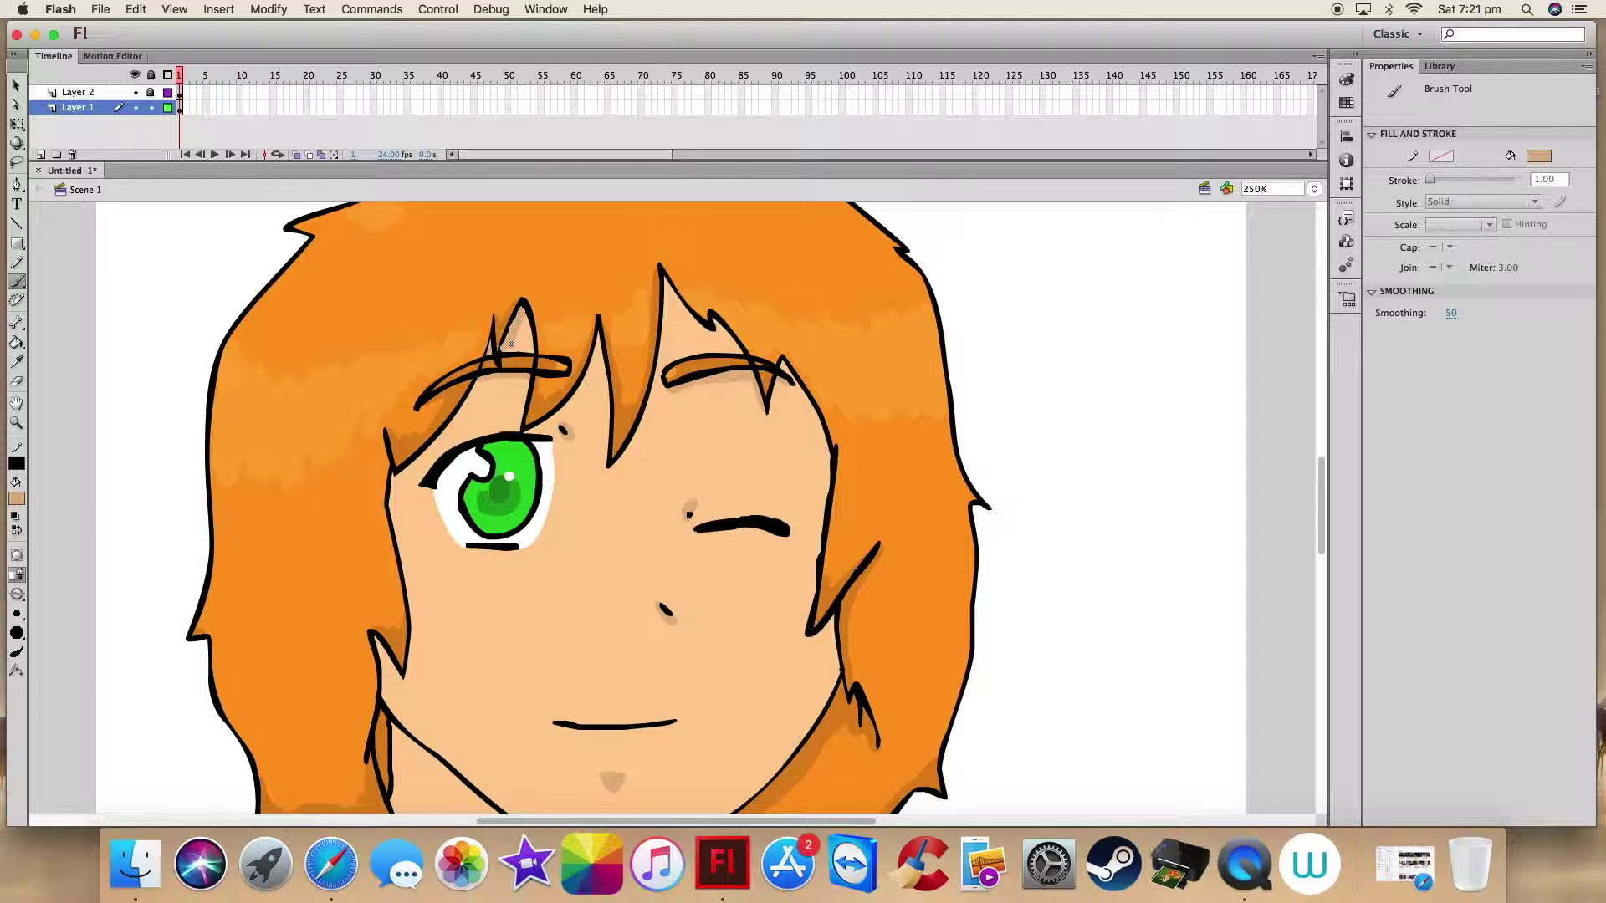
Step: Shade the skin between the fringe spikes and under the left fringe edge, and undo the last stroke
{"action": "mouse_move", "coordinate": [521, 314]}
{"action": "left_mouse_down"}
{"action": "mouse_move", "coordinate": [532, 352]}
{"action": "mouse_move", "coordinate": [608, 399]}
{"action": "mouse_move", "coordinate": [610, 460]}
{"action": "mouse_move", "coordinate": [574, 403]}
{"action": "mouse_move", "coordinate": [597, 359]}
{"action": "left_mouse_up"}
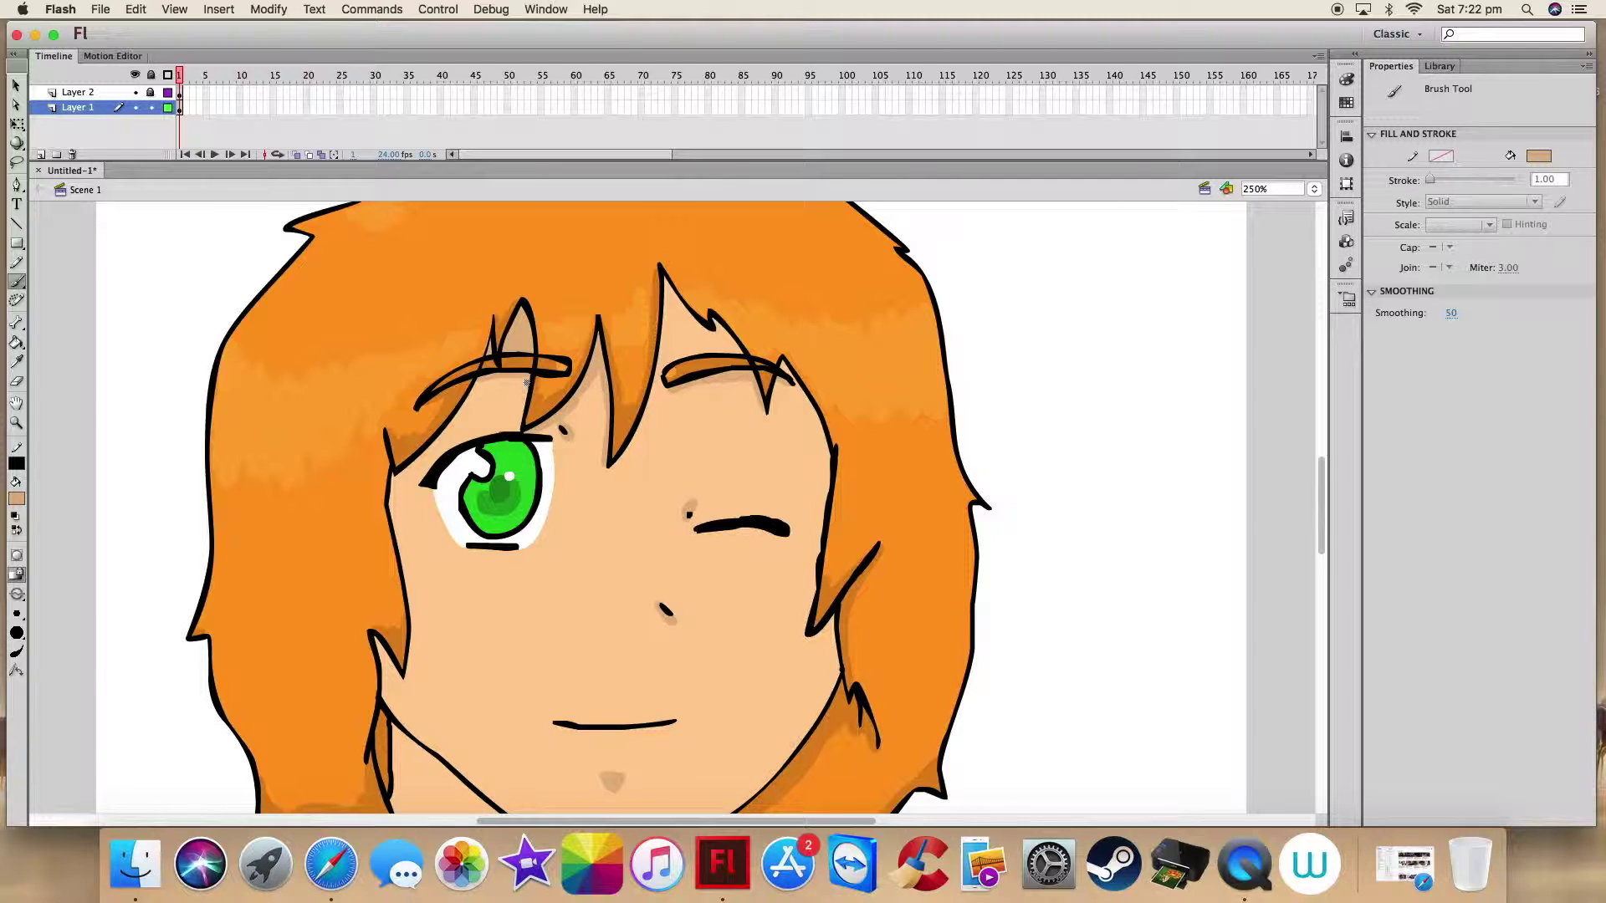
{"action": "left_click_drag", "start_coordinate": [402, 476], "coordinate": [477, 383]}
{"action": "left_click_drag", "start_coordinate": [663, 274], "coordinate": [704, 327]}
{"action": "key", "text": "super+z"}
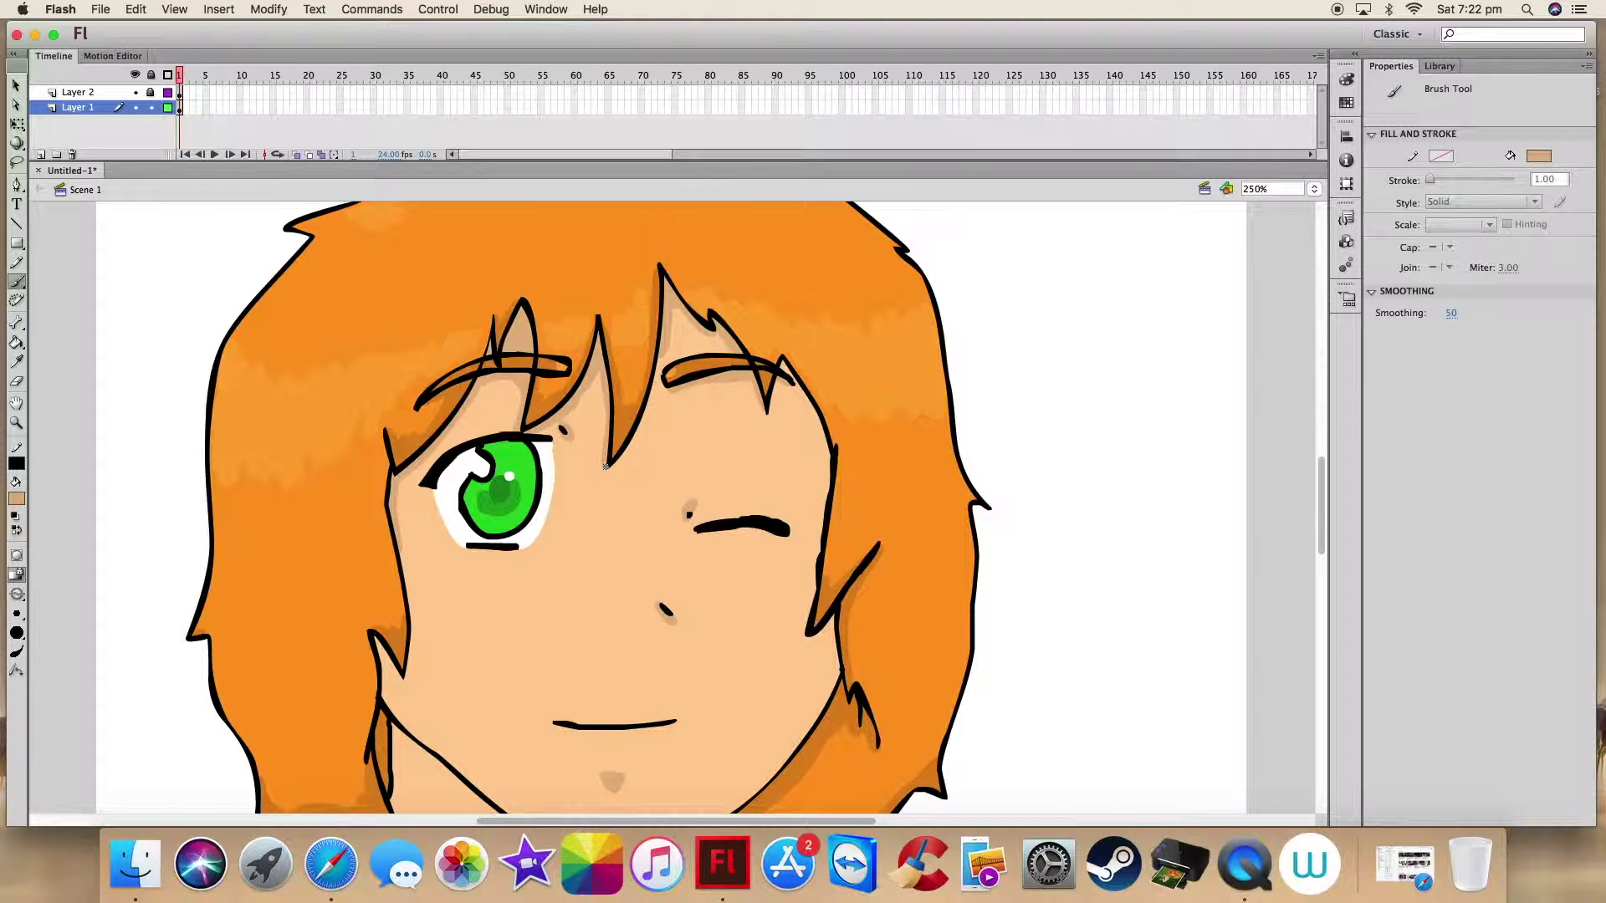
Step: Shade the skin around the central fringe spike and down the hairline beside the winking eye
{"action": "left_click_drag", "start_coordinate": [655, 388], "coordinate": [601, 476]}
{"action": "mouse_move", "coordinate": [752, 385]}
{"action": "left_mouse_down"}
{"action": "mouse_move", "coordinate": [768, 416]}
{"action": "mouse_move", "coordinate": [818, 424]}
{"action": "mouse_move", "coordinate": [827, 465]}
{"action": "mouse_move", "coordinate": [804, 639]}
{"action": "left_mouse_up"}
{"action": "scroll", "coordinate": [1011, 408], "scroll_direction": "down", "scroll_amount": 3}
Step: Shade the right cheek below the side lock and the inside of the jaw line around to the left
{"action": "mouse_move", "coordinate": [815, 503]}
{"action": "left_mouse_down"}
{"action": "mouse_move", "coordinate": [816, 618]}
{"action": "mouse_move", "coordinate": [837, 570]}
{"action": "mouse_move", "coordinate": [835, 536]}
{"action": "left_mouse_up"}
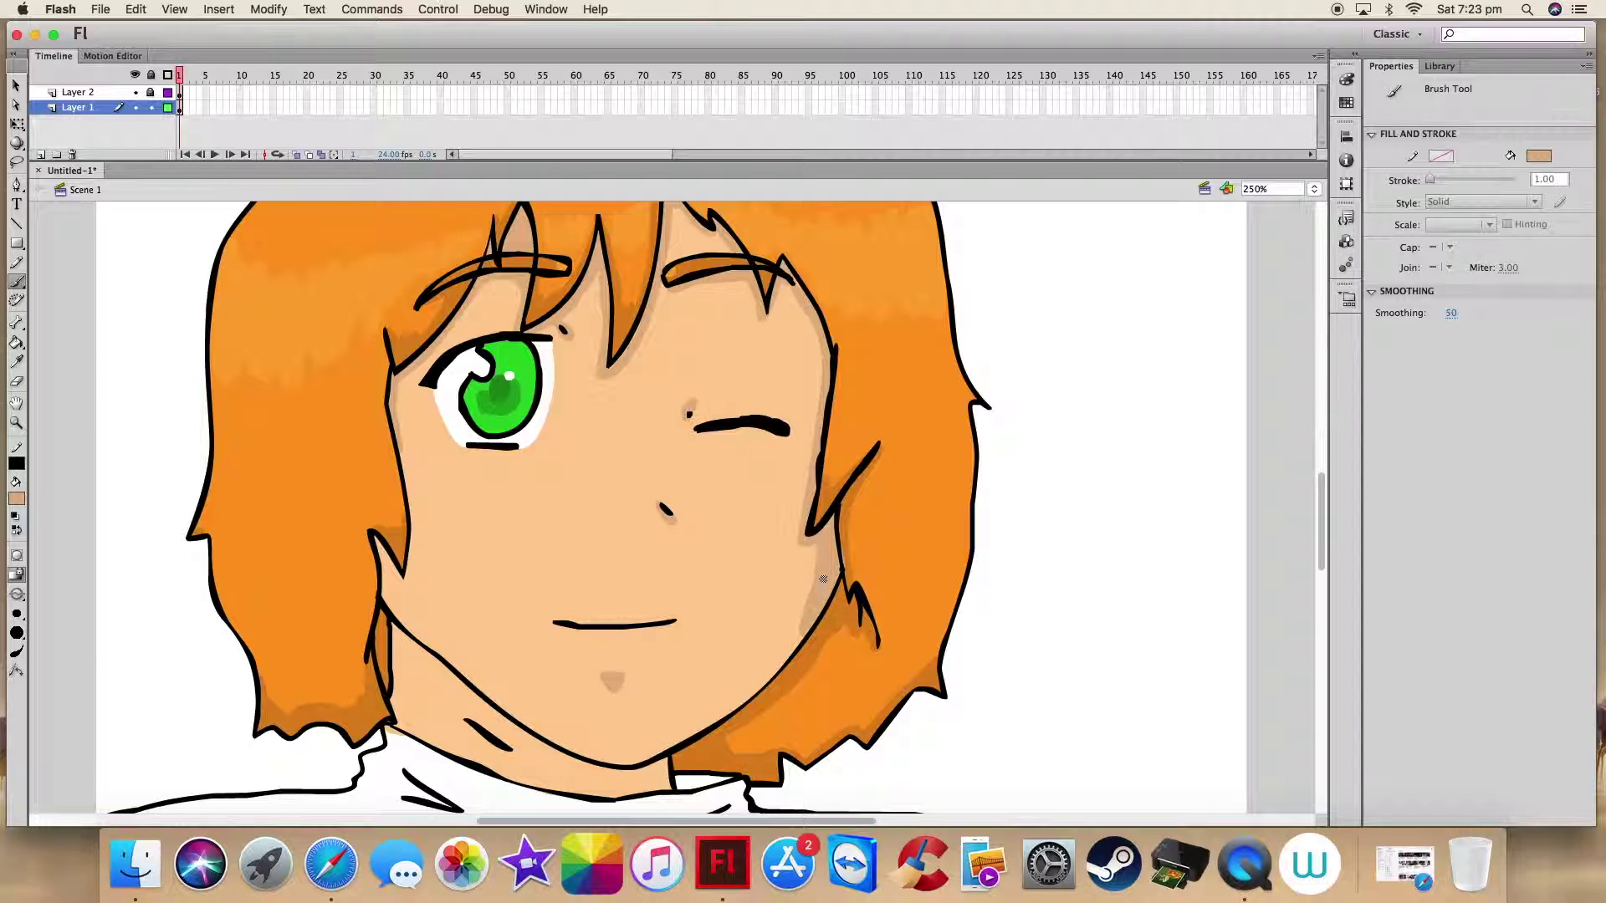
{"action": "mouse_move", "coordinate": [634, 764]}
{"action": "left_mouse_down"}
{"action": "mouse_move", "coordinate": [791, 652]}
{"action": "mouse_move", "coordinate": [627, 764]}
{"action": "left_mouse_up"}
{"action": "mouse_move", "coordinate": [375, 539]}
{"action": "left_mouse_down"}
{"action": "mouse_move", "coordinate": [402, 623]}
{"action": "mouse_move", "coordinate": [549, 742]}
{"action": "left_mouse_up"}
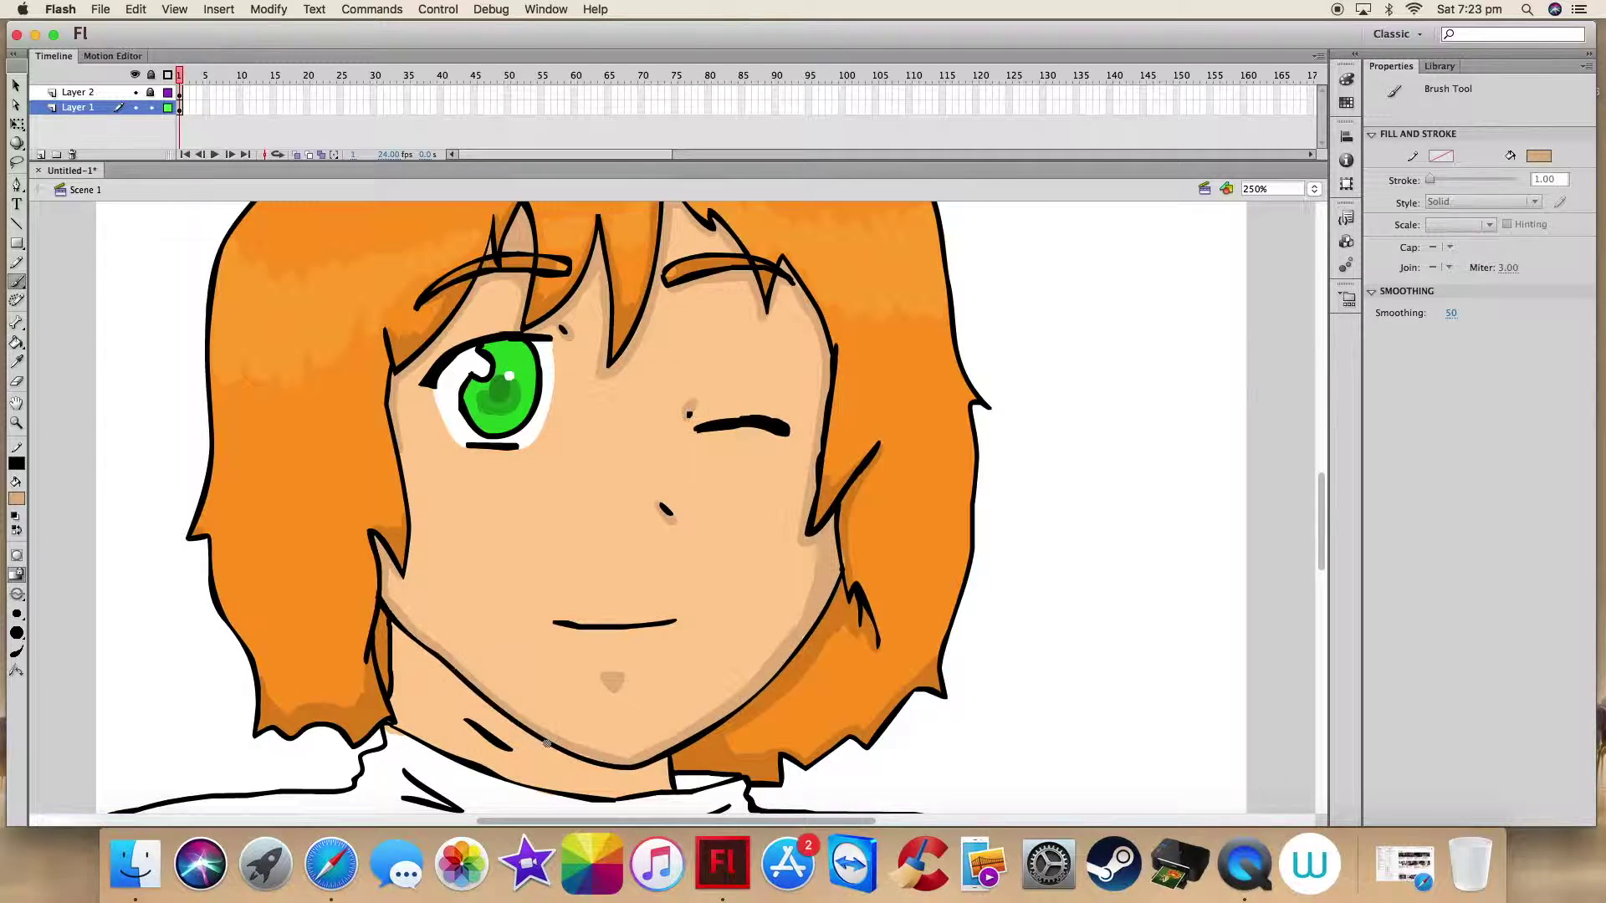
Step: Change the brush size and sample the darker orange beside the right side lock to touch up the hair there
{"action": "left_click", "coordinate": [17, 615]}
{"action": "left_click", "coordinate": [52, 656]}
{"action": "key", "text": "i"}
{"action": "left_click", "coordinate": [844, 513]}
{"action": "key", "text": "b"}
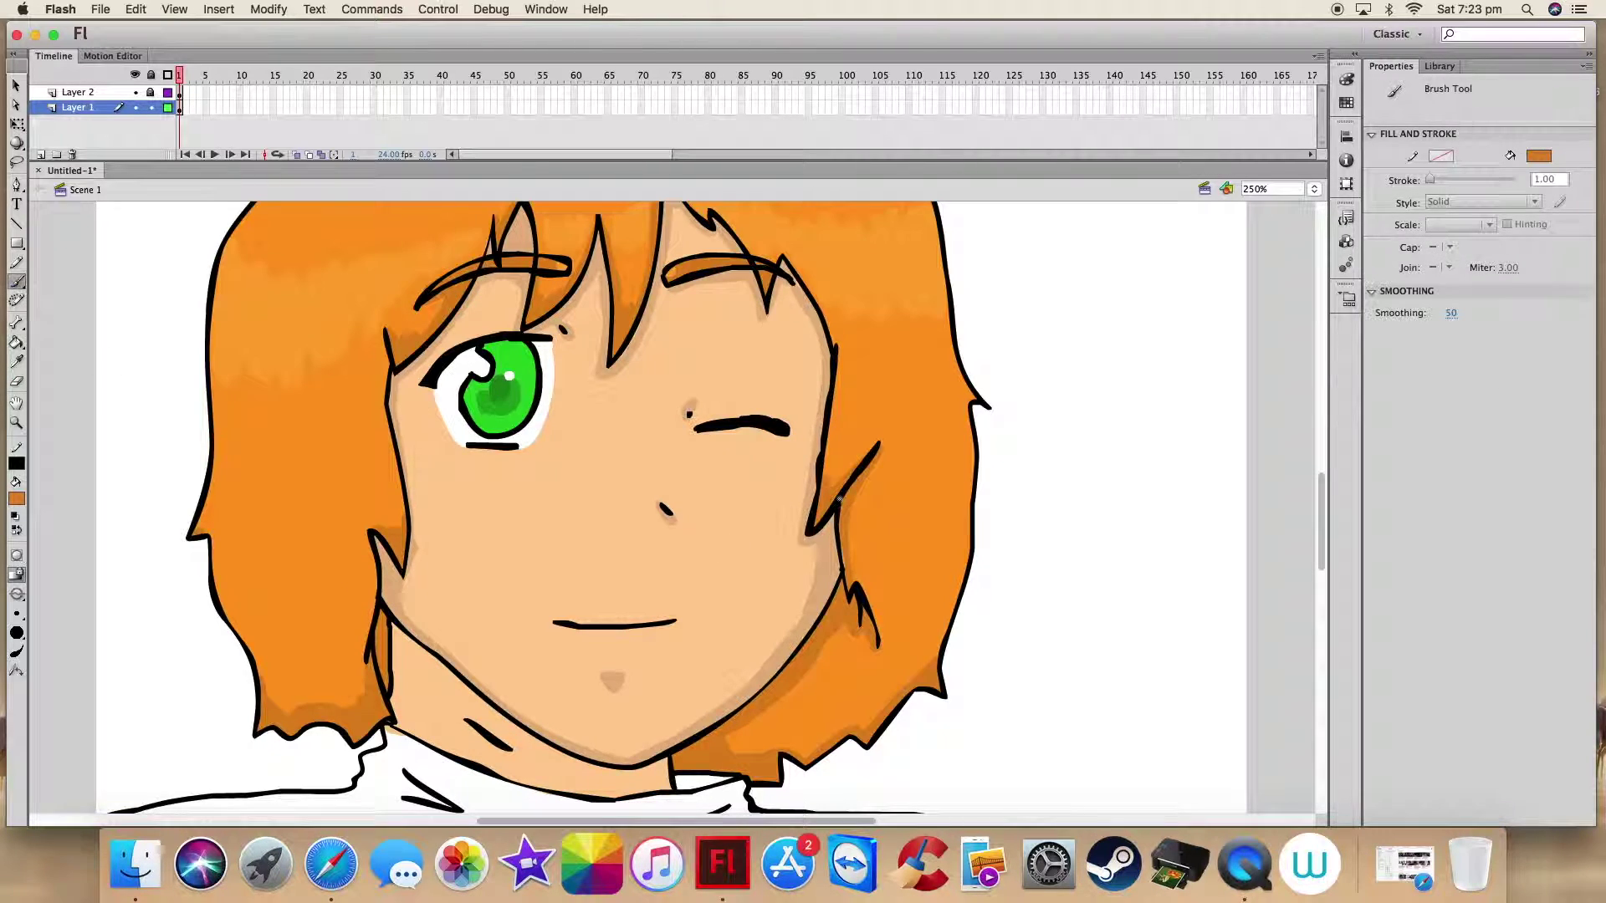
Step: Sample a skin shading tone and shade the neck under the jaw, at its right end and down its left edge
{"action": "left_click", "coordinate": [510, 552], "text": "alt"}
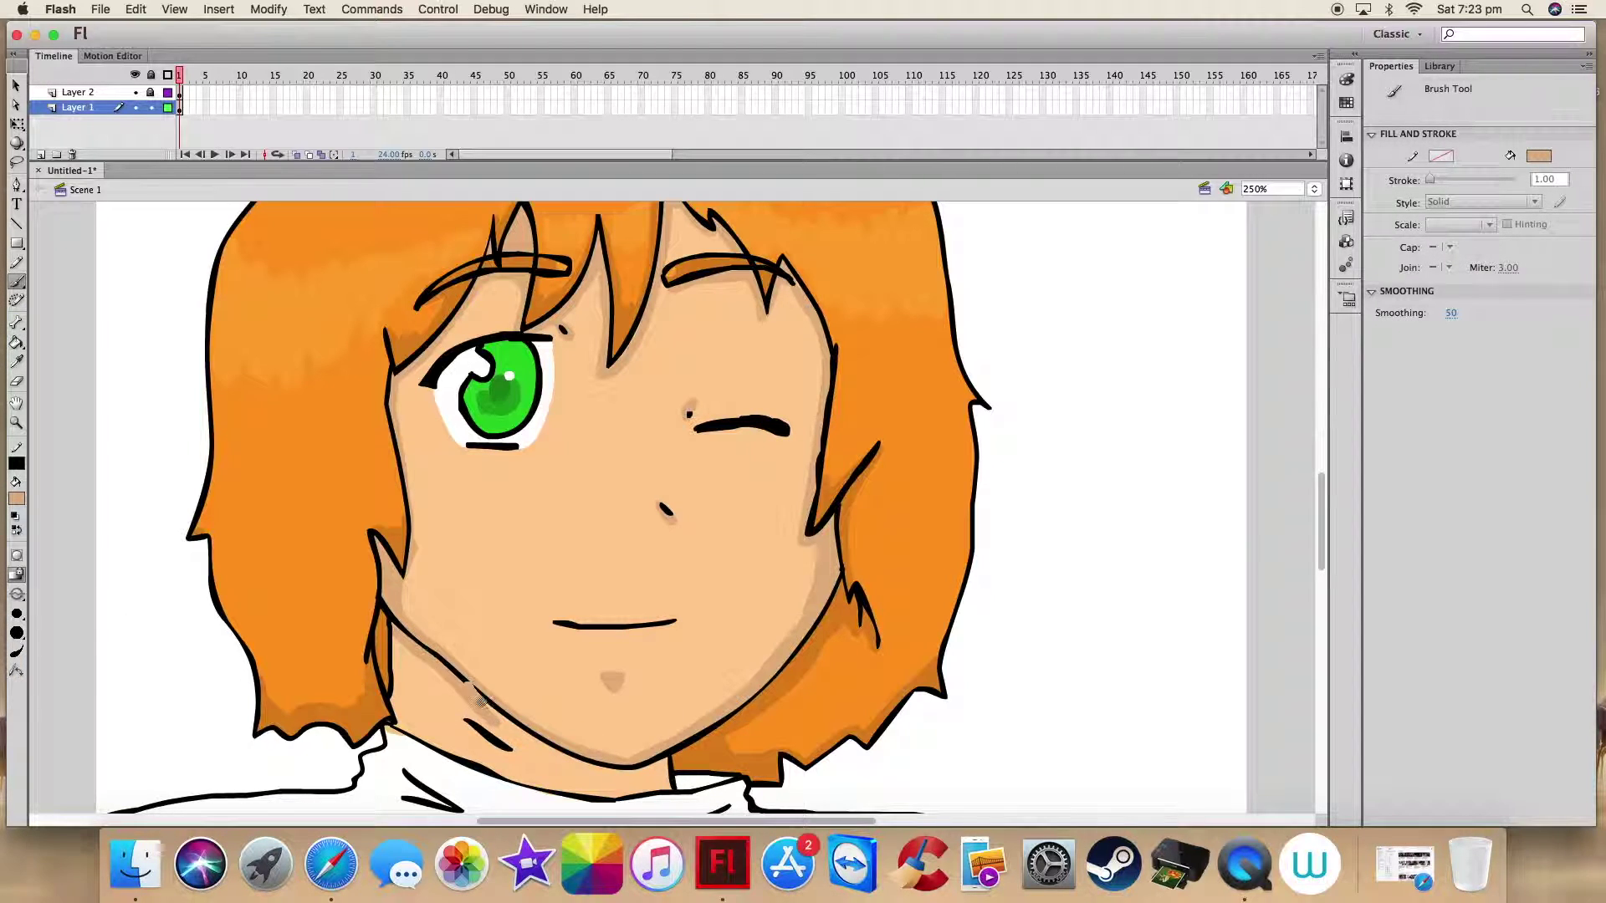
{"action": "left_click_drag", "start_coordinate": [660, 777], "coordinate": [627, 789]}
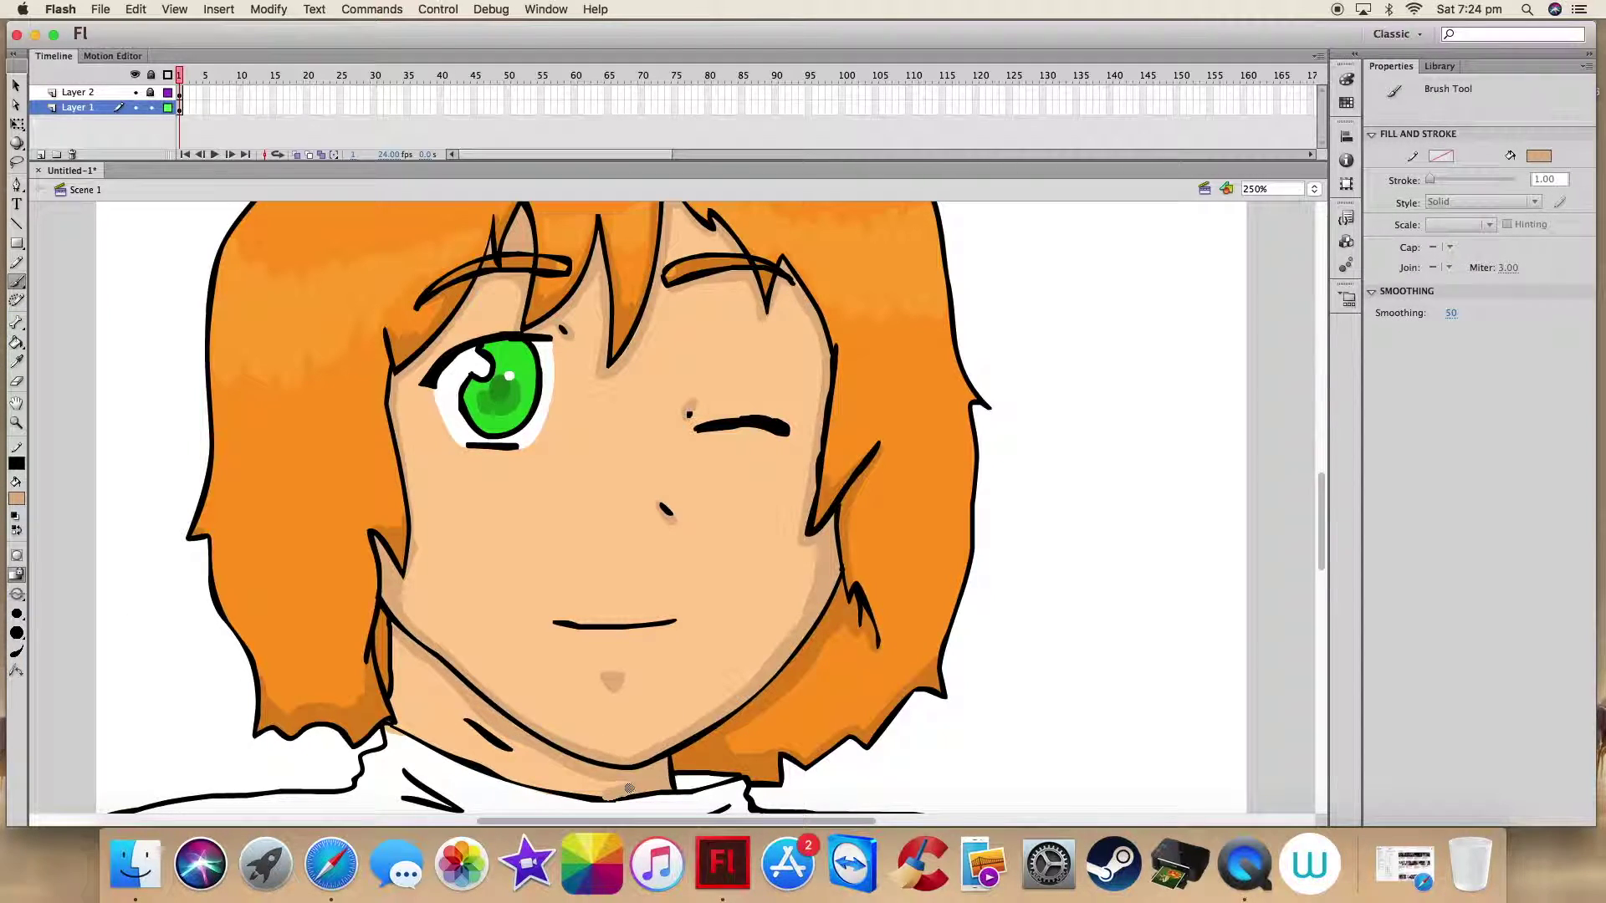
{"action": "mouse_move", "coordinate": [395, 636]}
{"action": "left_mouse_down"}
{"action": "mouse_move", "coordinate": [424, 659]}
{"action": "mouse_move", "coordinate": [400, 725]}
{"action": "left_mouse_up"}
Step: Choose dark blue and the largest brush, and trace the inside of the turtleneck collar and the right shoulder
{"action": "left_click", "coordinate": [17, 614]}
{"action": "left_click", "coordinate": [16, 592]}
{"action": "left_click", "coordinate": [17, 499]}
{"action": "left_click", "coordinate": [60, 567]}
{"action": "left_click", "coordinate": [17, 614]}
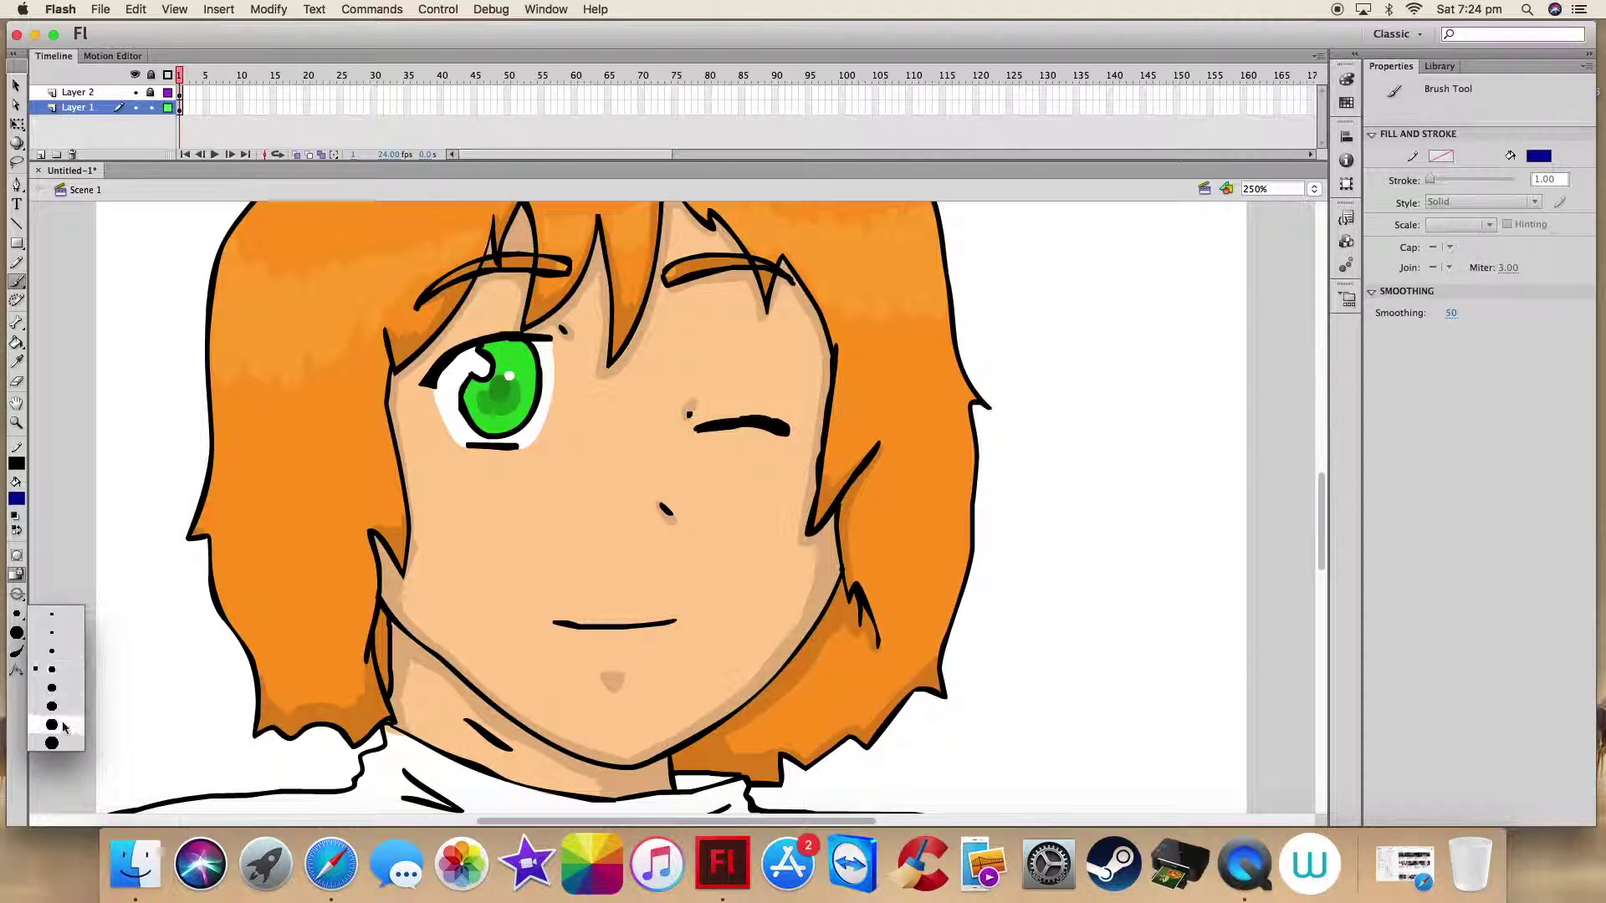
{"action": "left_click", "coordinate": [52, 740]}
{"action": "scroll", "coordinate": [393, 507], "scroll_direction": "down", "scroll_amount": 5}
{"action": "mouse_move", "coordinate": [402, 516]}
{"action": "left_mouse_down"}
{"action": "mouse_move", "coordinate": [360, 558]}
{"action": "mouse_move", "coordinate": [477, 552]}
{"action": "mouse_move", "coordinate": [617, 584]}
{"action": "mouse_move", "coordinate": [735, 554]}
{"action": "left_mouse_up"}
{"action": "mouse_move", "coordinate": [604, 585]}
{"action": "left_mouse_down"}
{"action": "mouse_move", "coordinate": [681, 572]}
{"action": "mouse_move", "coordinate": [1030, 623]}
{"action": "left_mouse_up"}
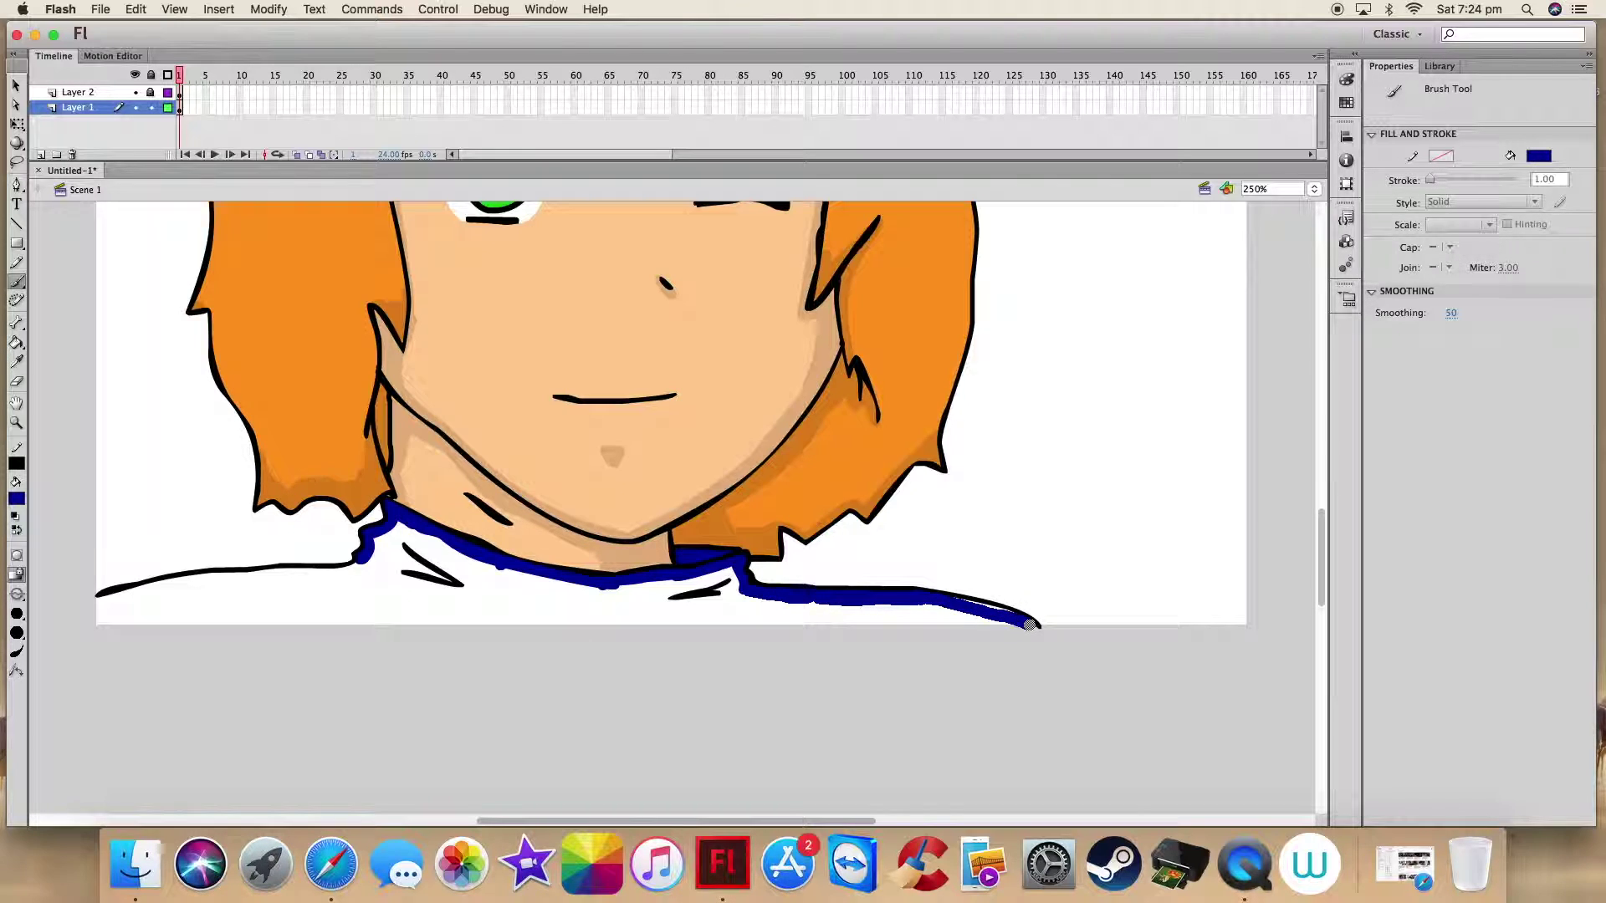
Step: Trace the bottom edge and left shoulder of the sweater in dark blue and fill the whole sweater
{"action": "scroll", "coordinate": [1028, 621], "scroll_direction": "left", "scroll_amount": 3}
{"action": "left_click_drag", "start_coordinate": [153, 619], "coordinate": [1022, 627]}
{"action": "left_click_drag", "start_coordinate": [164, 599], "coordinate": [337, 574]}
{"action": "left_click", "coordinate": [16, 343]}
{"action": "left_click", "coordinate": [250, 598]}
Step: Mix a darker blue and shade around the fold lines of the turtleneck, adjusting the brush size
{"action": "left_click", "coordinate": [17, 498]}
{"action": "left_click", "coordinate": [268, 516]}
{"action": "left_click", "coordinate": [773, 468]}
{"action": "key", "text": "b"}
{"action": "left_click", "coordinate": [17, 614]}
{"action": "left_click", "coordinate": [50, 651]}
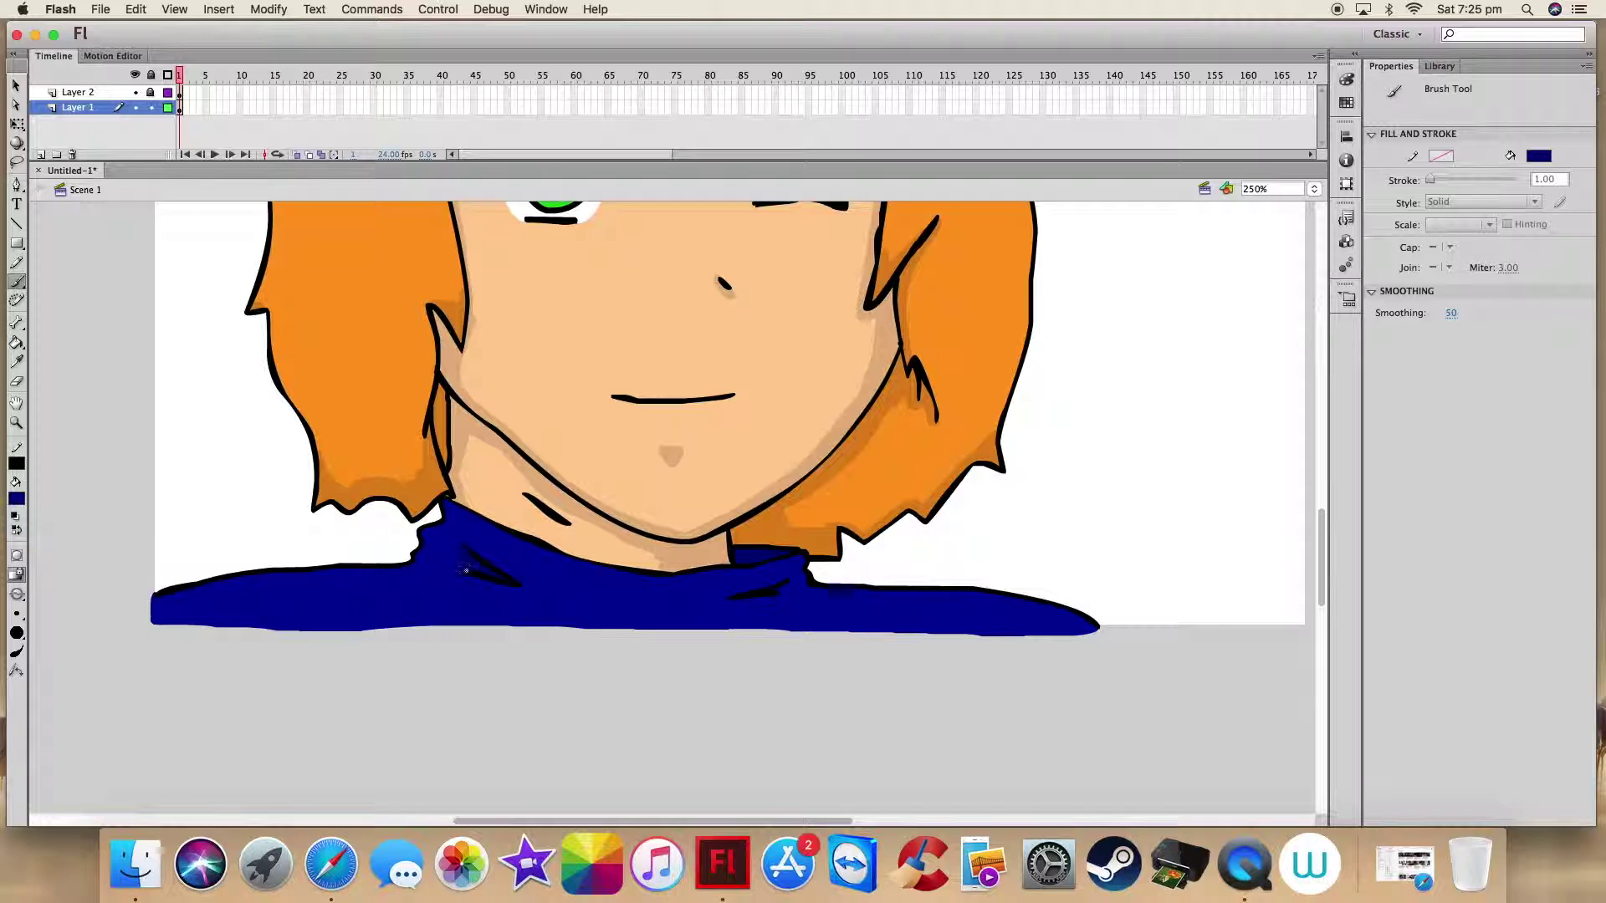
{"action": "left_click", "coordinate": [17, 614]}
{"action": "left_click", "coordinate": [50, 668]}
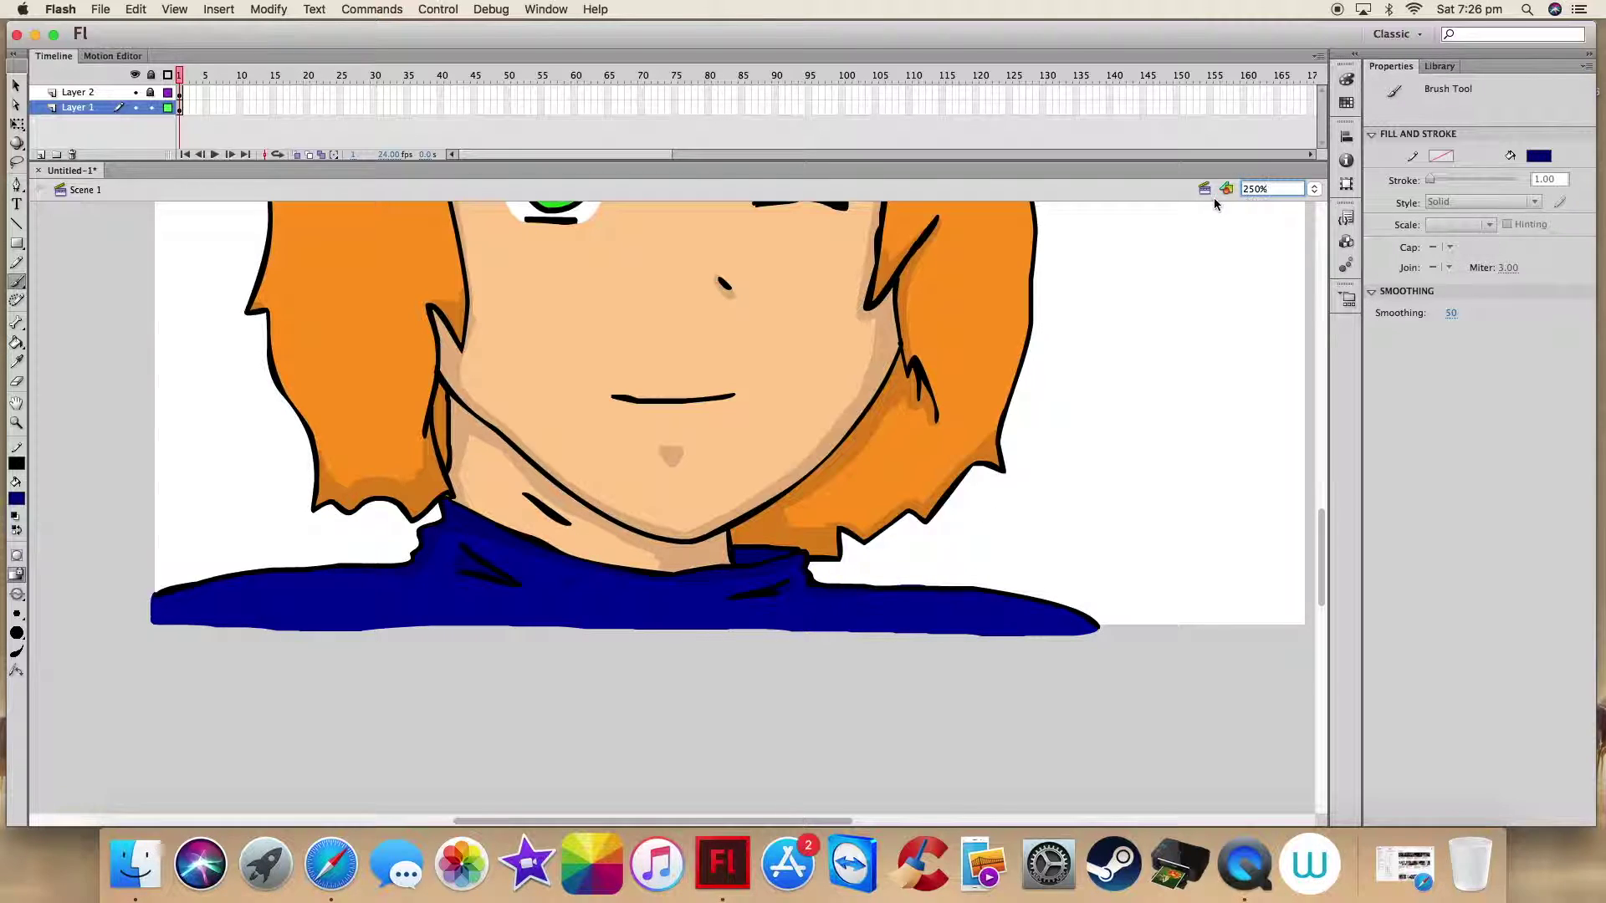
Step: Set the stage zoom to 180% and look over the whole character
{"action": "key", "text": "BackSpace"}
{"action": "key", "text": "BackSpace"}
{"action": "key", "text": "BackSpace"}
{"action": "type", "text": "180"}
{"action": "key", "text": "Return"}
{"action": "scroll", "coordinate": [859, 590], "scroll_direction": "up", "scroll_amount": 5}
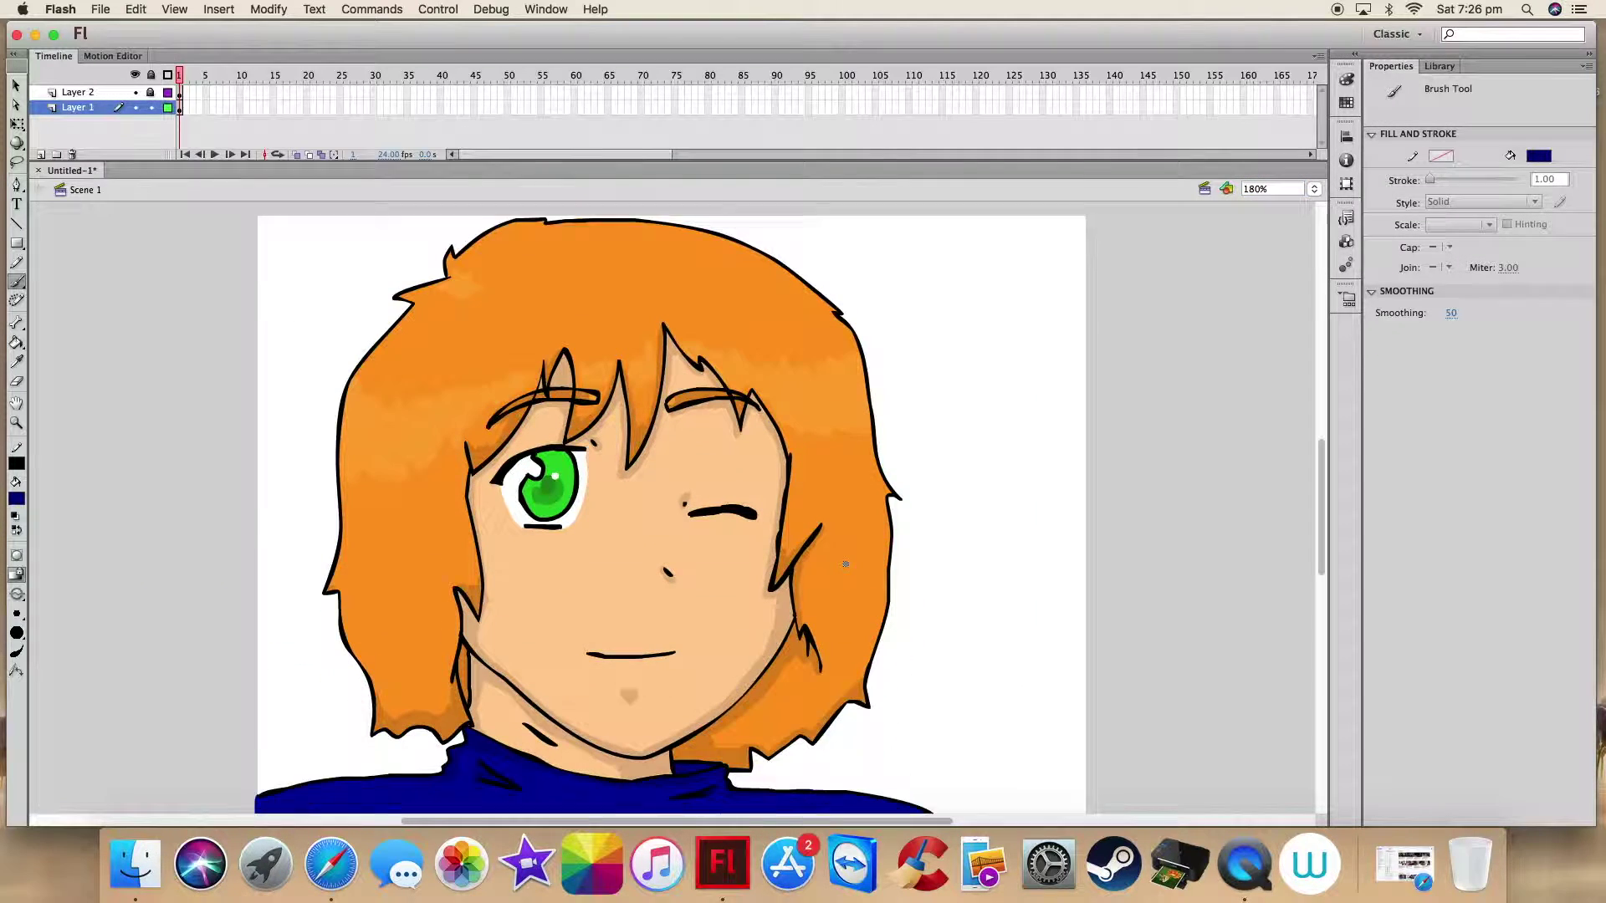